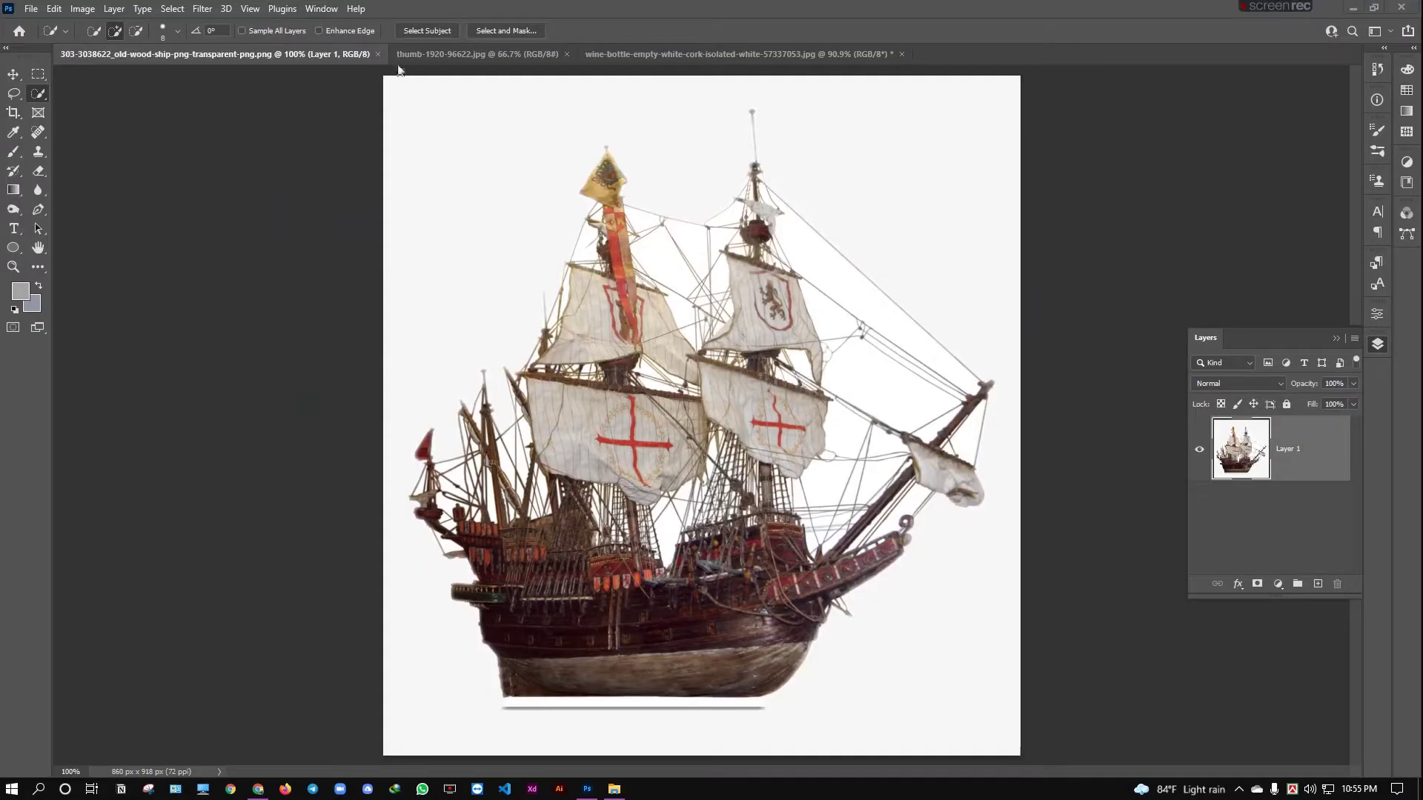
# Cycle through the ship and ocean tabs, ending on the wine-bottle JPG document
pyautogui.click(519, 55)
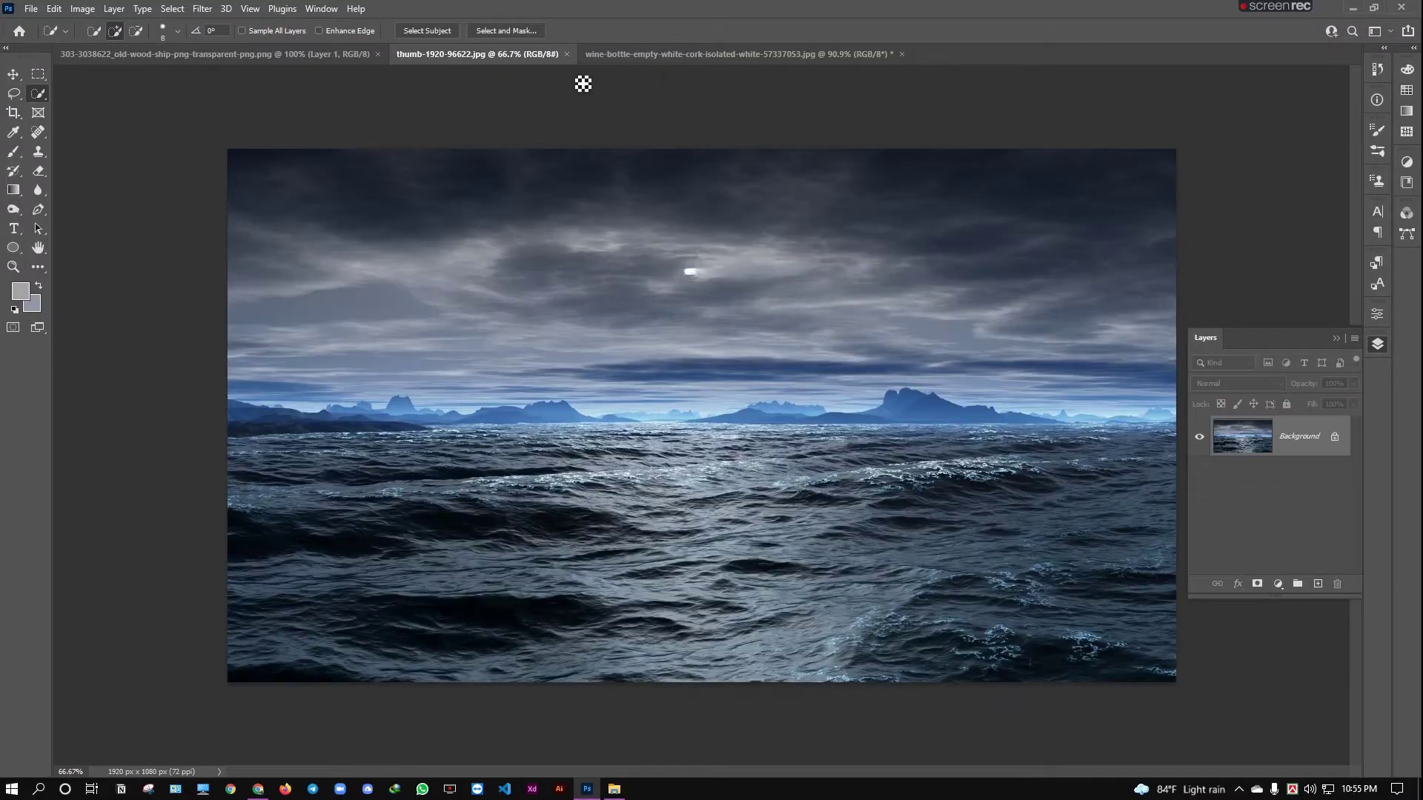
pyautogui.click(649, 54)
pyautogui.click(515, 53)
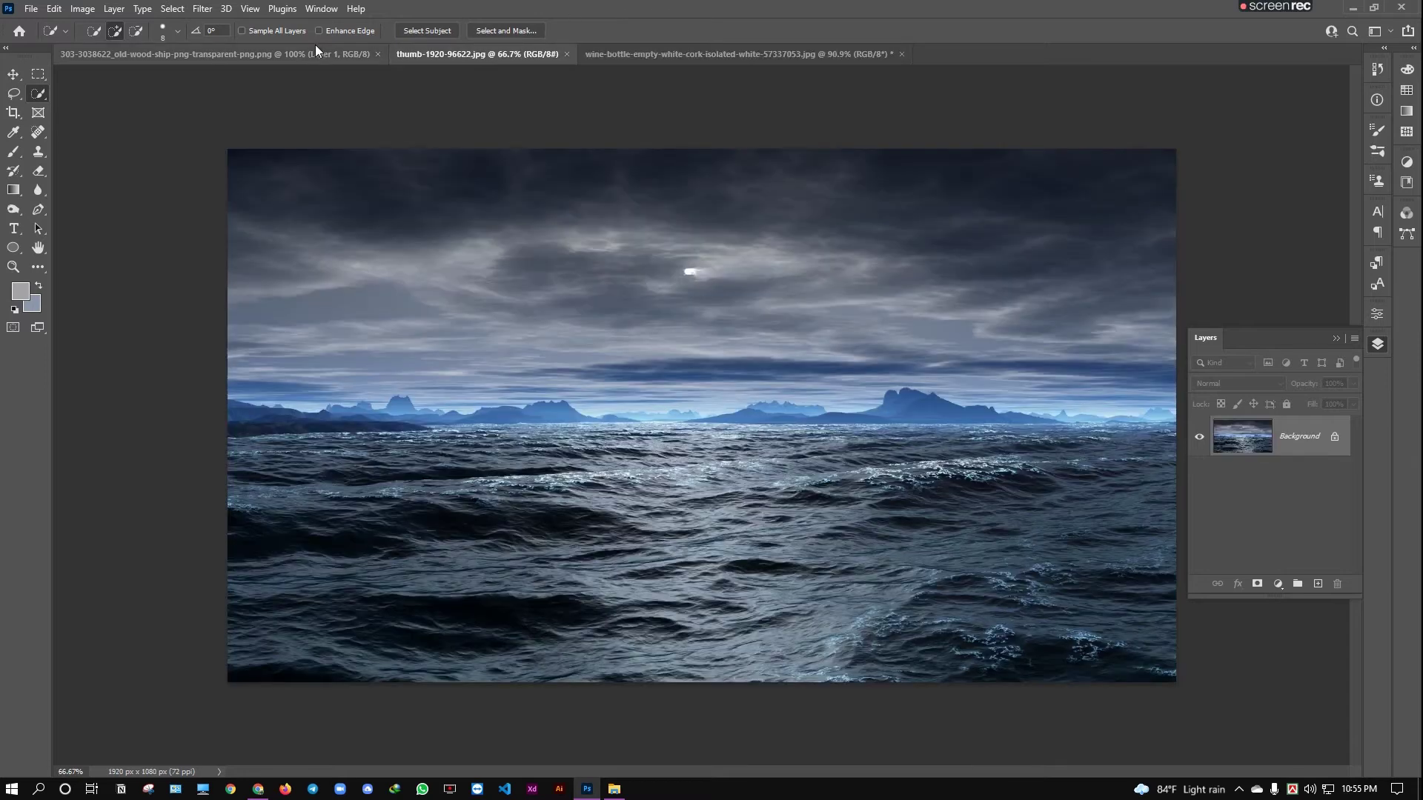
pyautogui.click(315, 54)
pyautogui.click(474, 49)
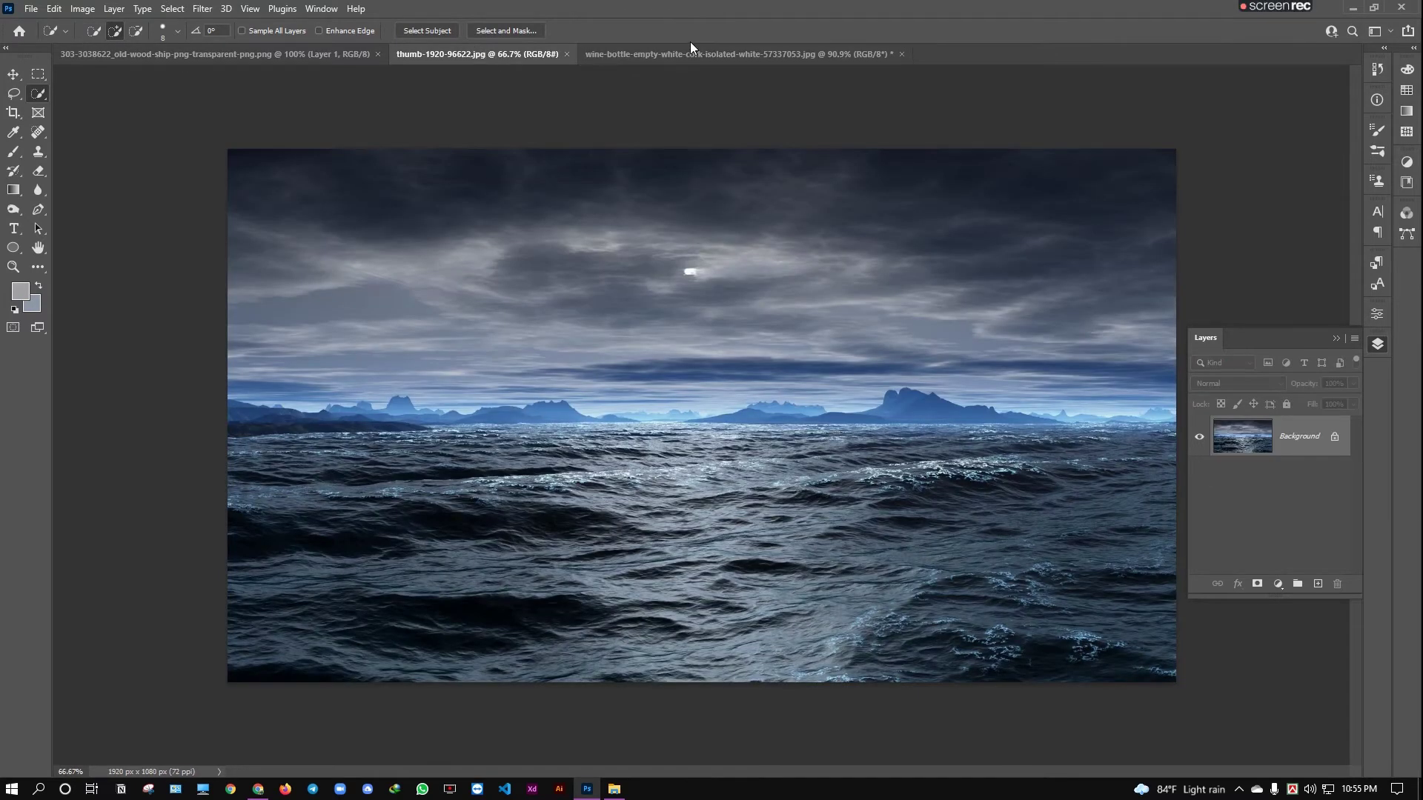
pyautogui.click(668, 53)
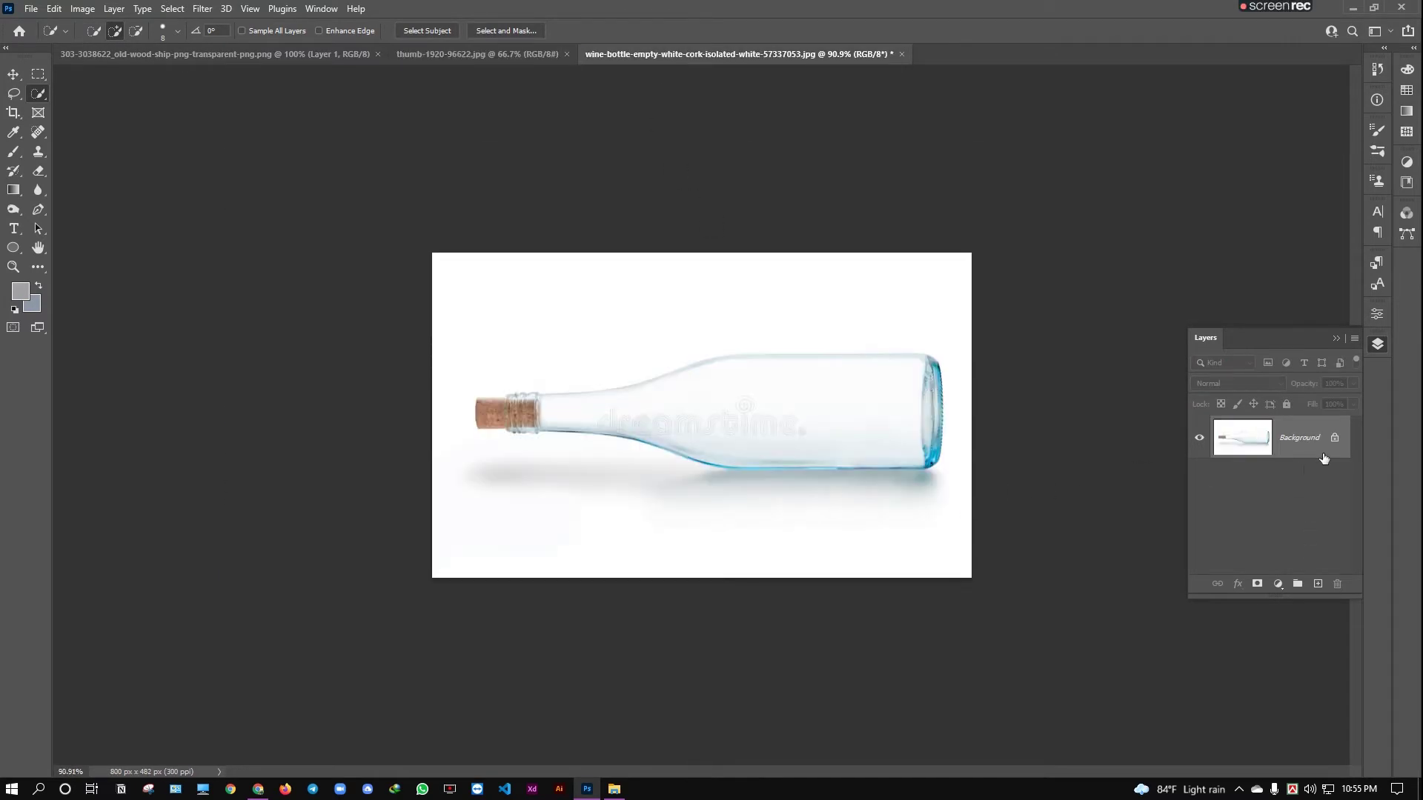
# Duplicate the bottle's Background layer and begin healing away the dreamstime watermark
pyautogui.moveTo(1324, 458); pyautogui.dragTo(1317, 585)
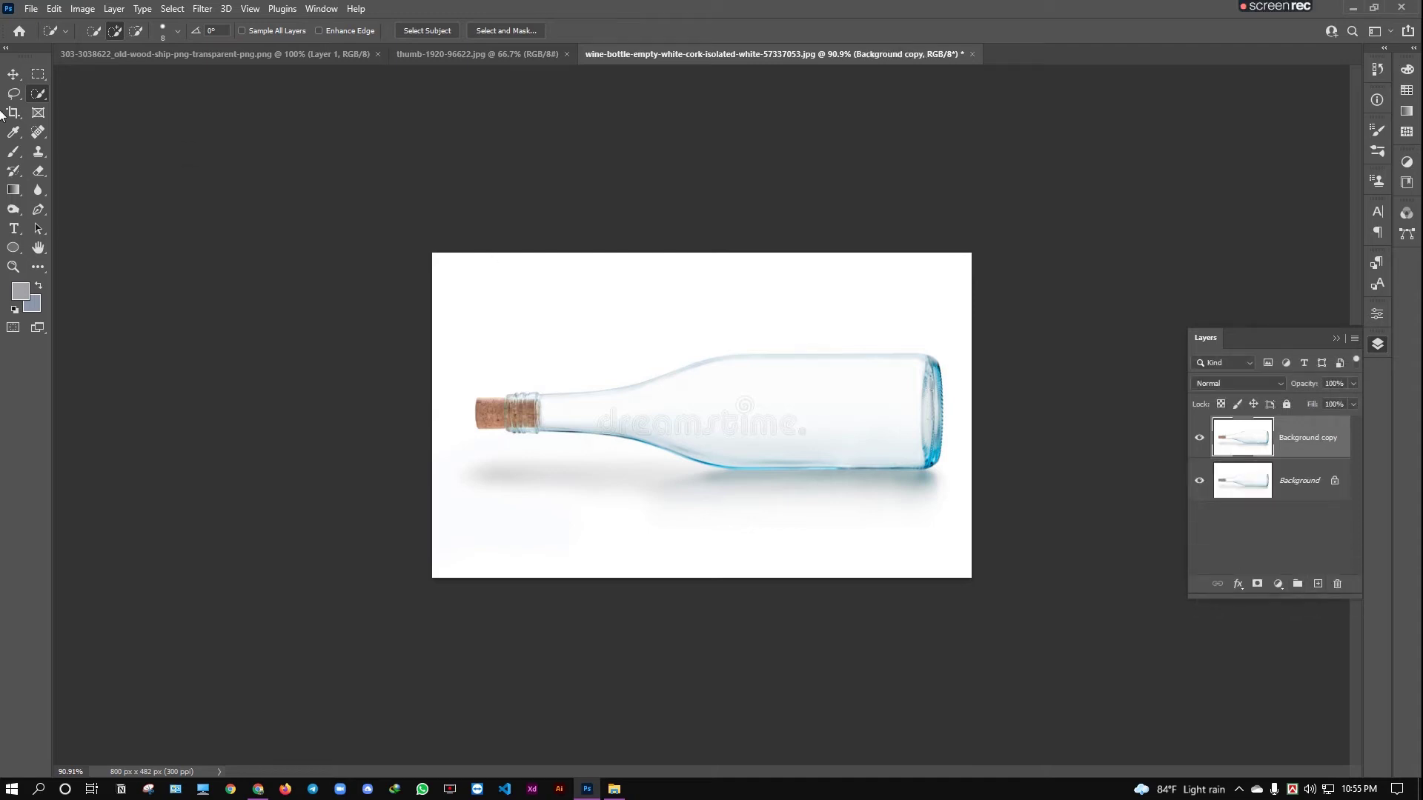
pyautogui.click(38, 111)
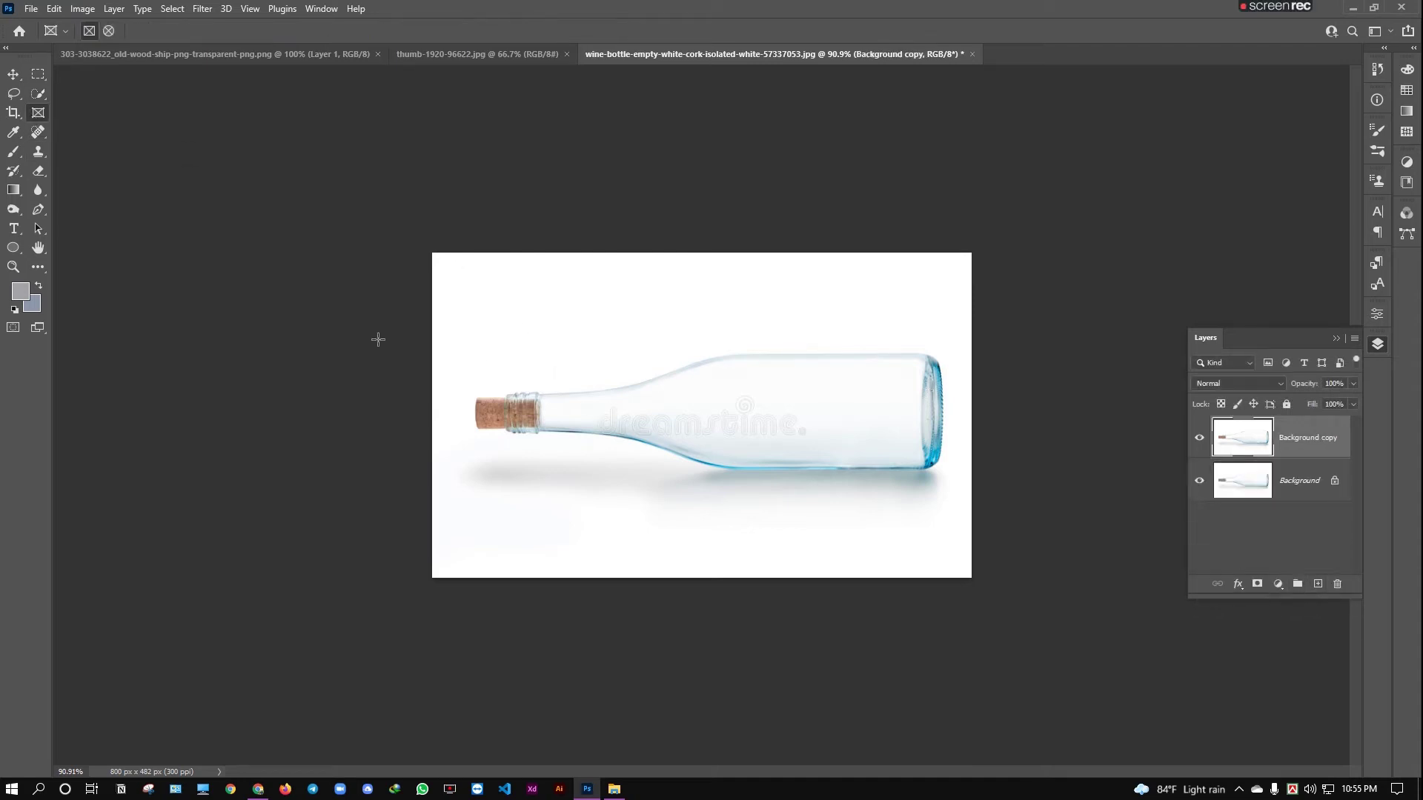
pyautogui.click(38, 132)
pyautogui.moveTo(801, 426)
pyautogui.mouseDown()
pyautogui.moveTo(704, 422)
pyautogui.moveTo(715, 404)
pyautogui.moveTo(696, 426)
pyautogui.moveTo(703, 415)
pyautogui.mouseUp()
# Heal the remaining watermark traces on the bottle body, then duplicate the cleaned layer
pyautogui.scroll(2, 703, 415)
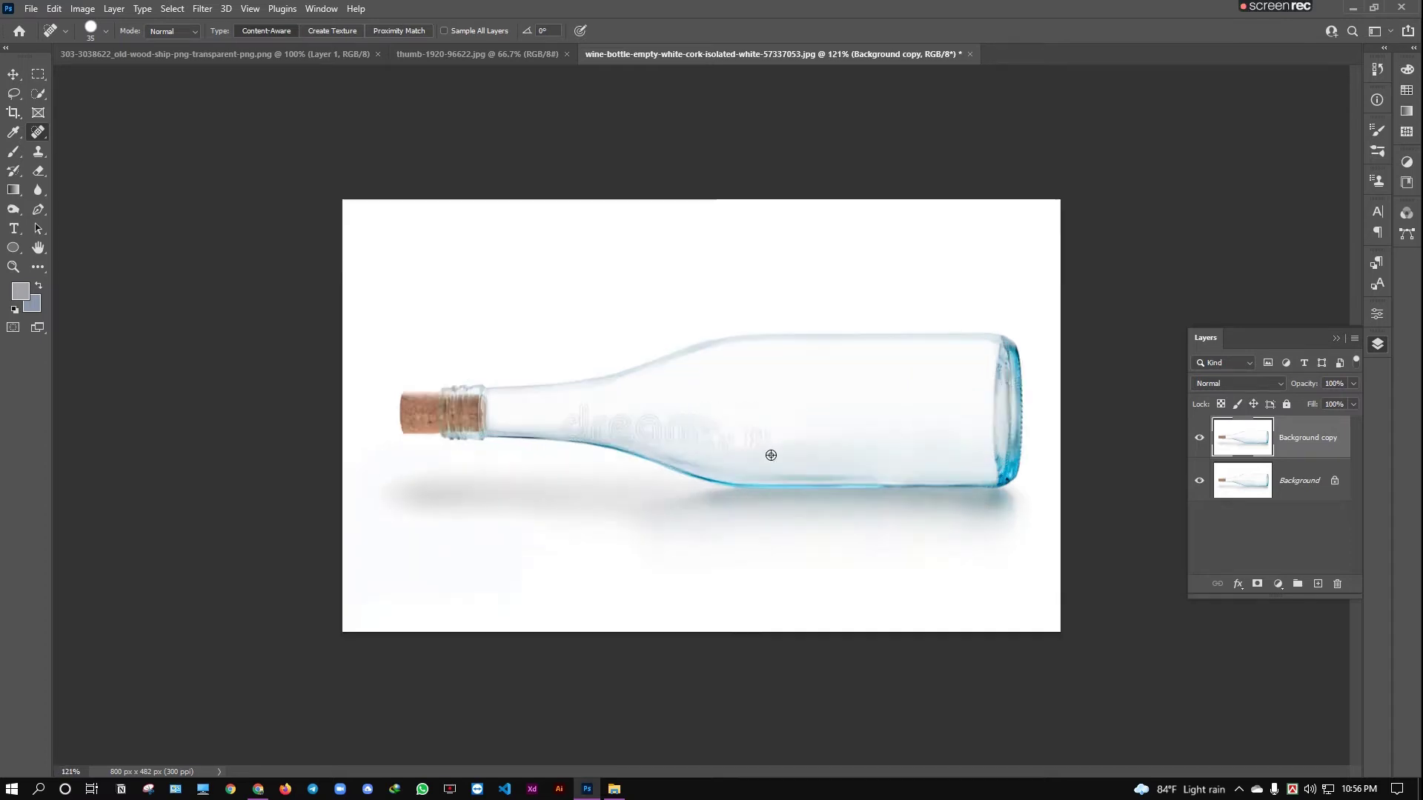
pyautogui.moveTo(811, 429)
pyautogui.mouseDown()
pyautogui.moveTo(543, 413)
pyautogui.moveTo(615, 437)
pyautogui.mouseUp()
pyautogui.click(737, 423)
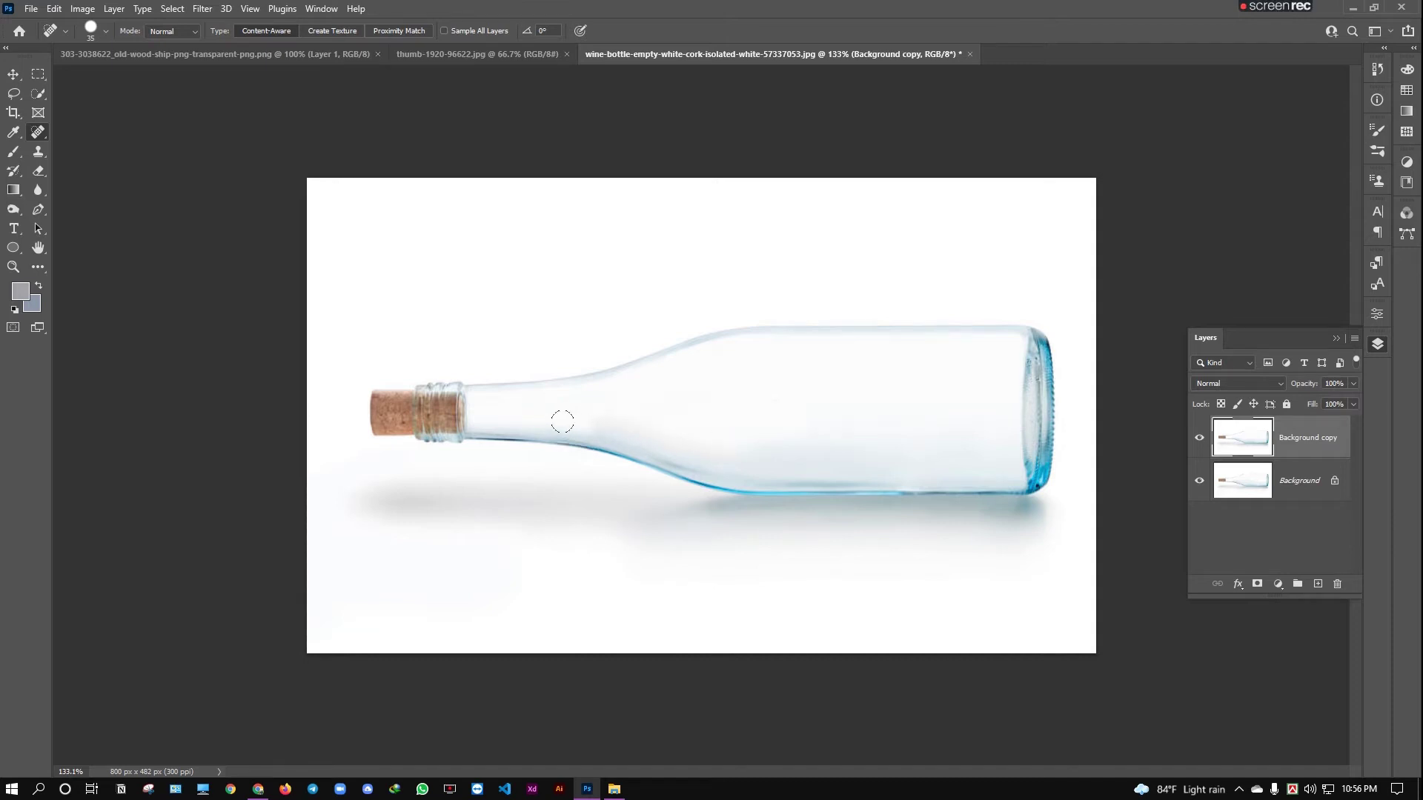
pyautogui.moveTo(778, 419); pyautogui.dragTo(822, 424)
pyautogui.click(771, 401)
pyautogui.hotkey('ctrl', 'j')
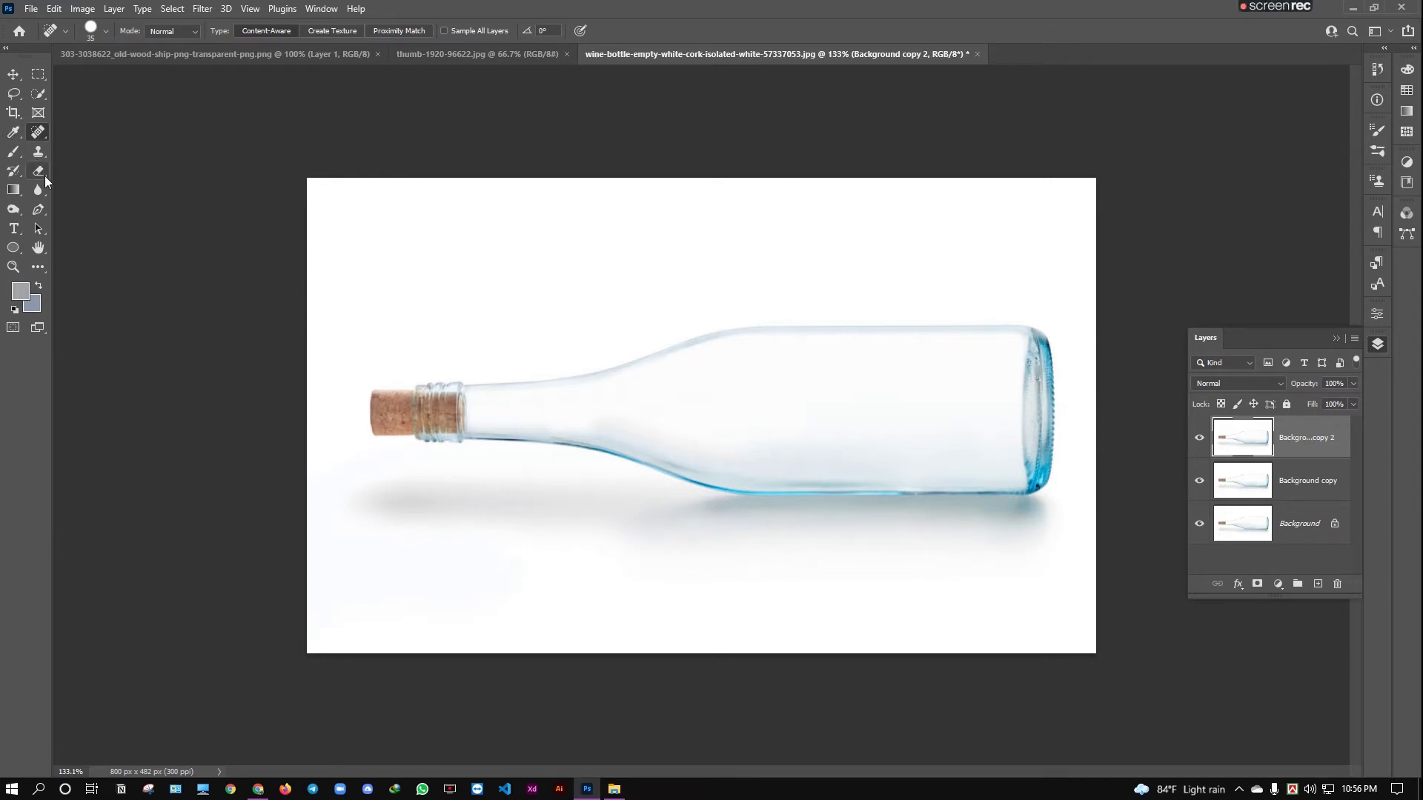
# Quick Select the bottle and cork and cut them onto a new layer via Layer Via Cut
pyautogui.click(38, 94)
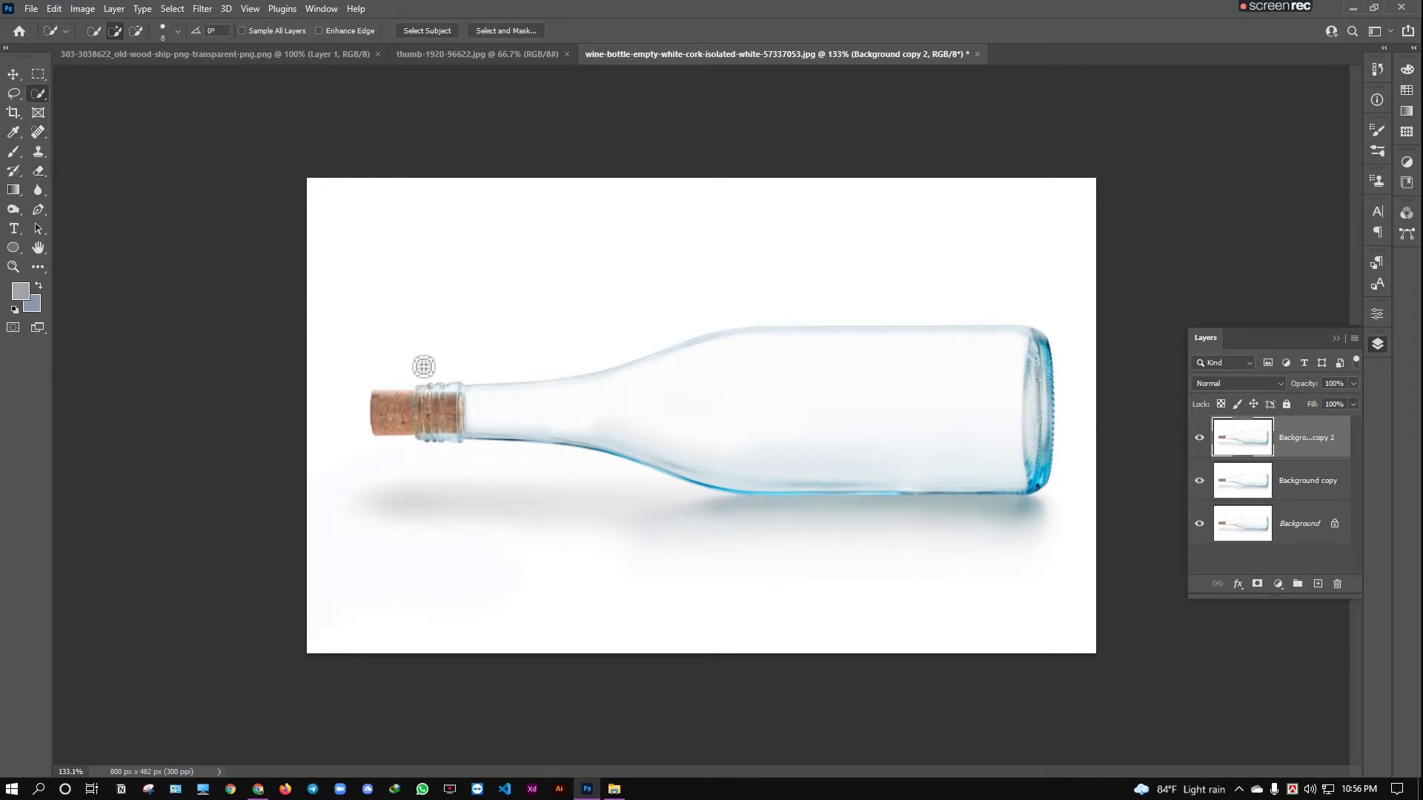
pyautogui.moveTo(417, 416); pyautogui.dragTo(908, 403)
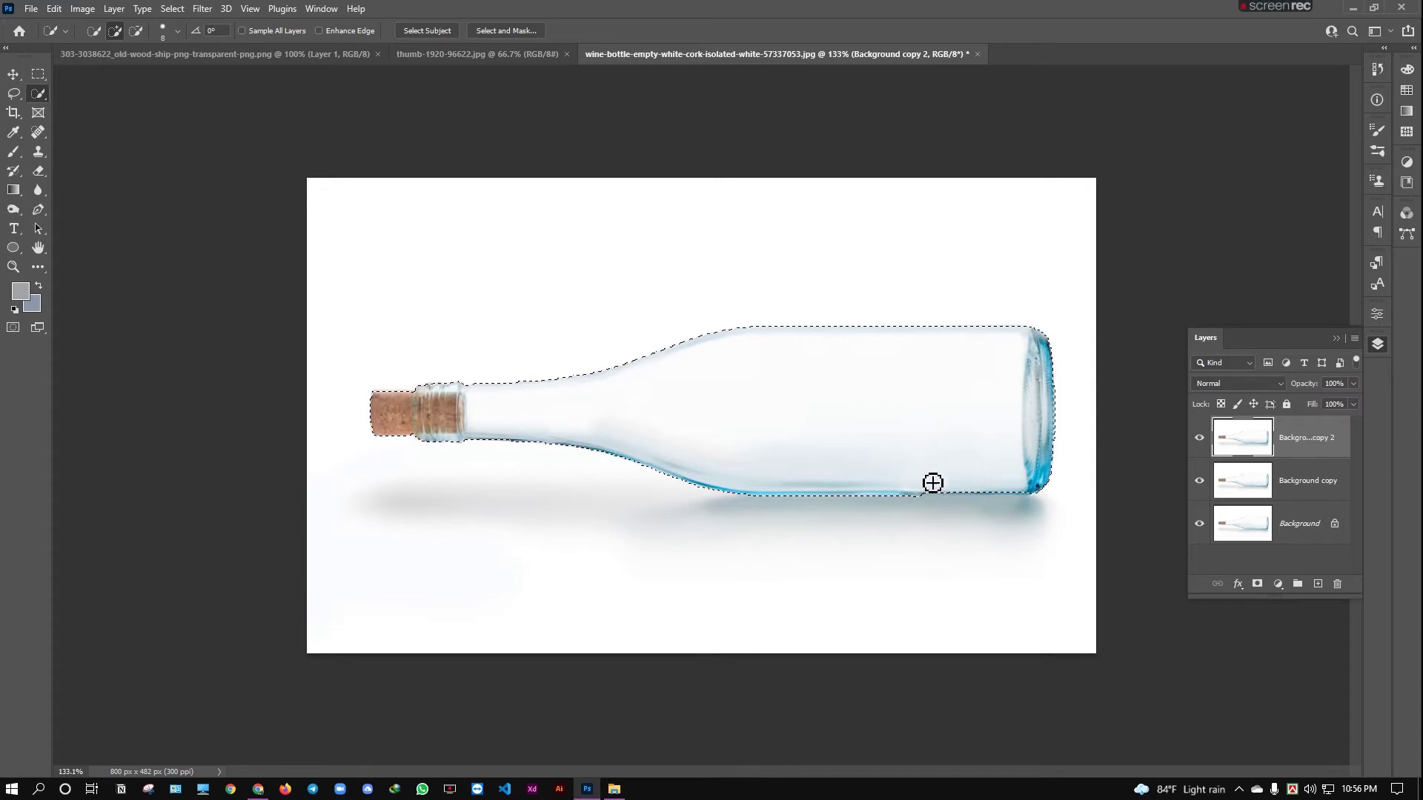
pyautogui.press('alt')
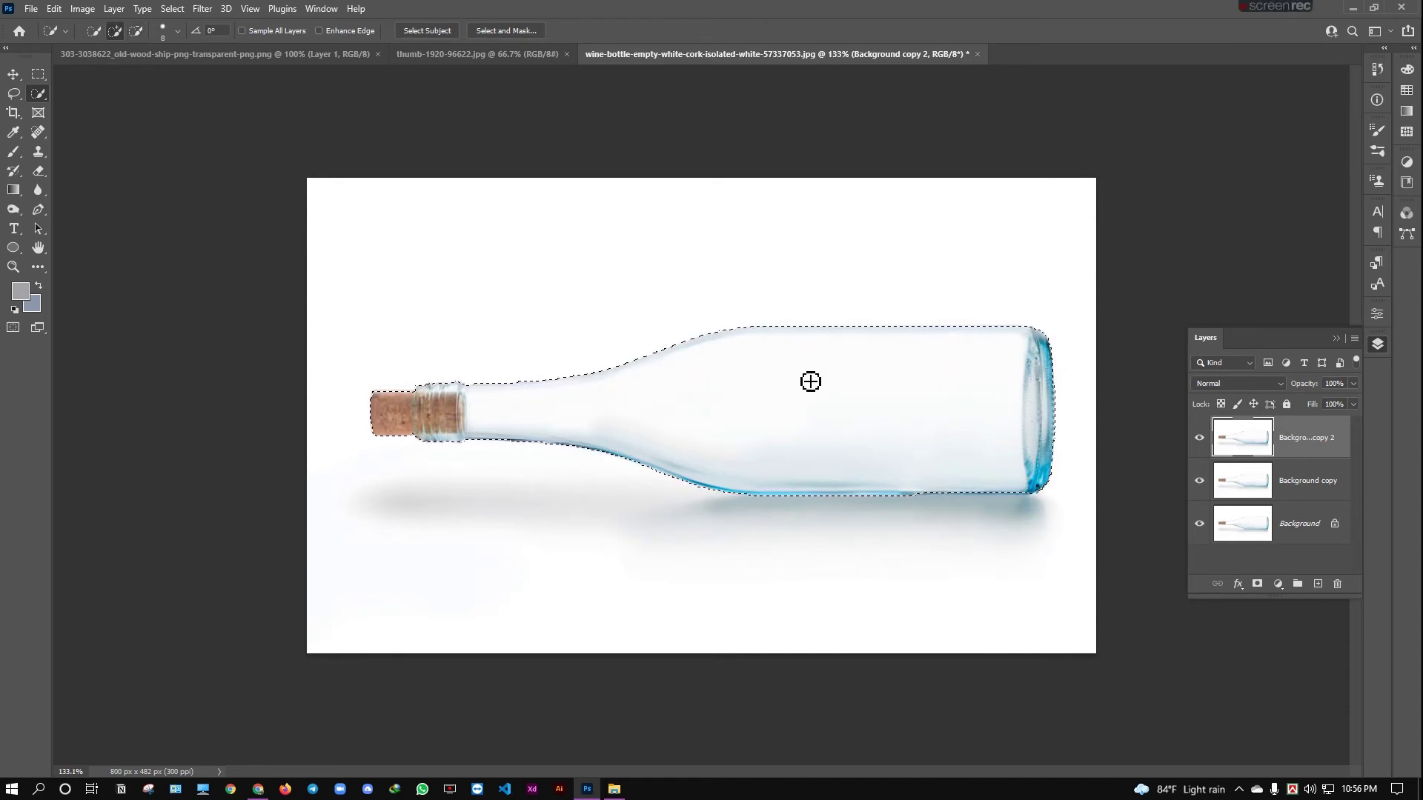
pyautogui.rightClick(799, 378)
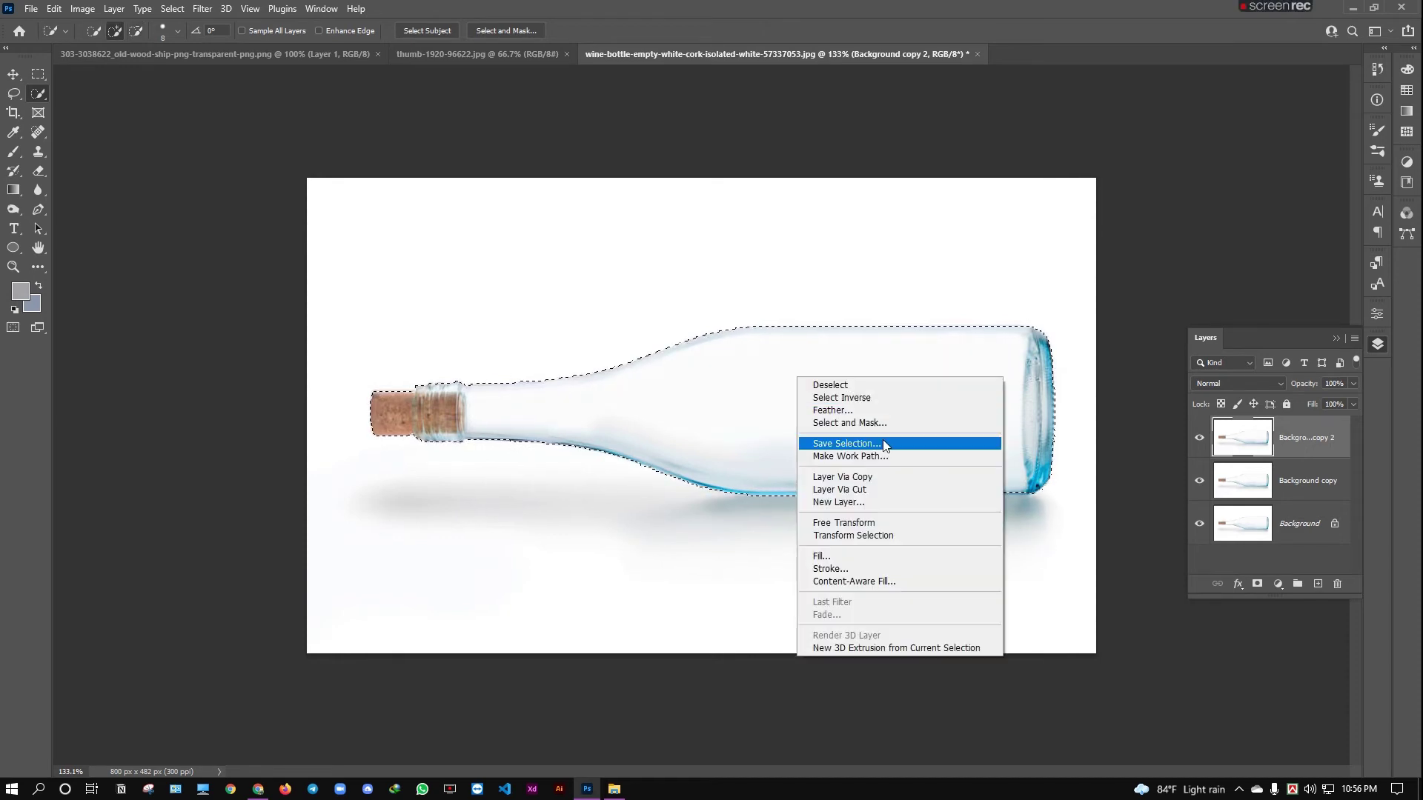
pyautogui.click(884, 490)
# Delete Background copy 2, select Layer 1, and hide Background to check the cutout
pyautogui.click(1241, 485)
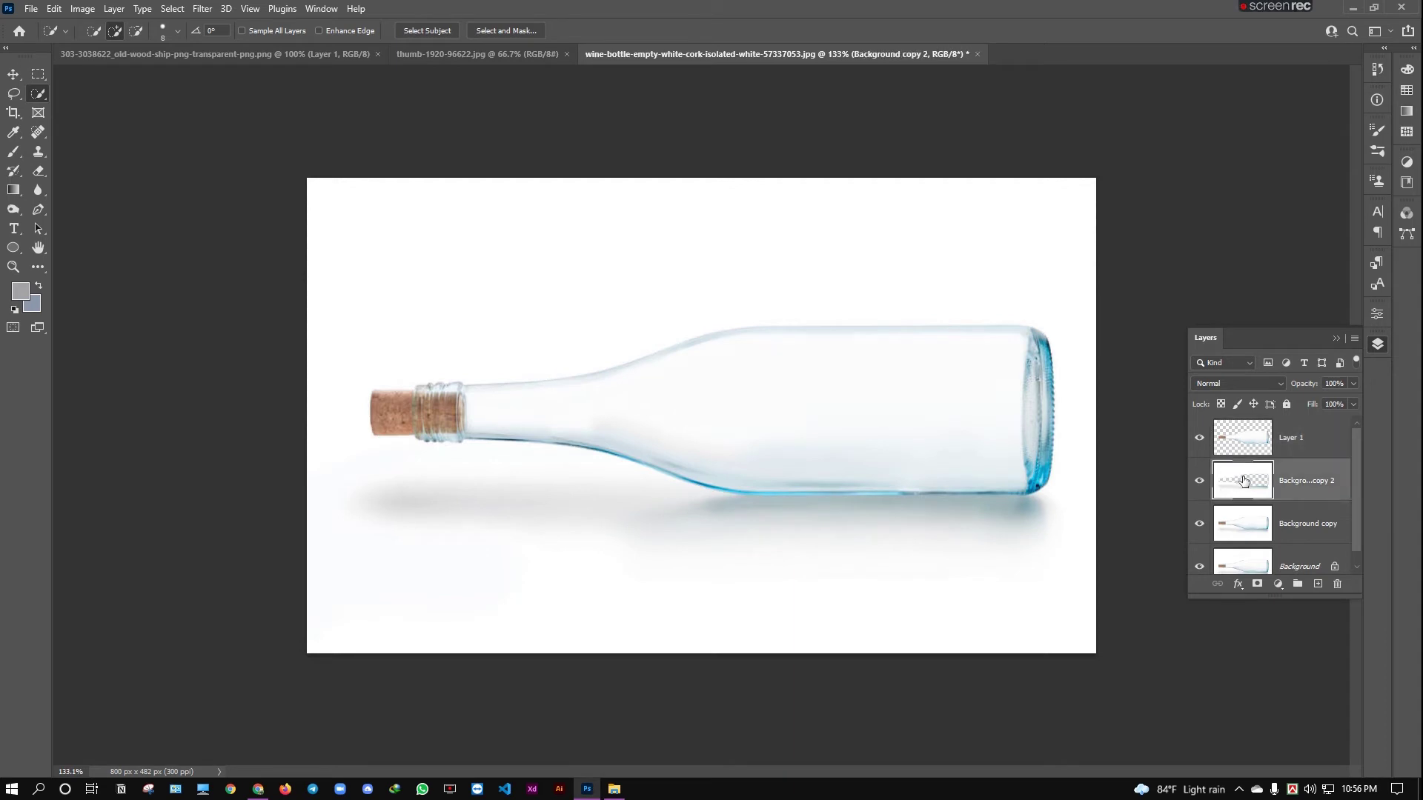
pyautogui.press('Delete')
pyautogui.click(1241, 442)
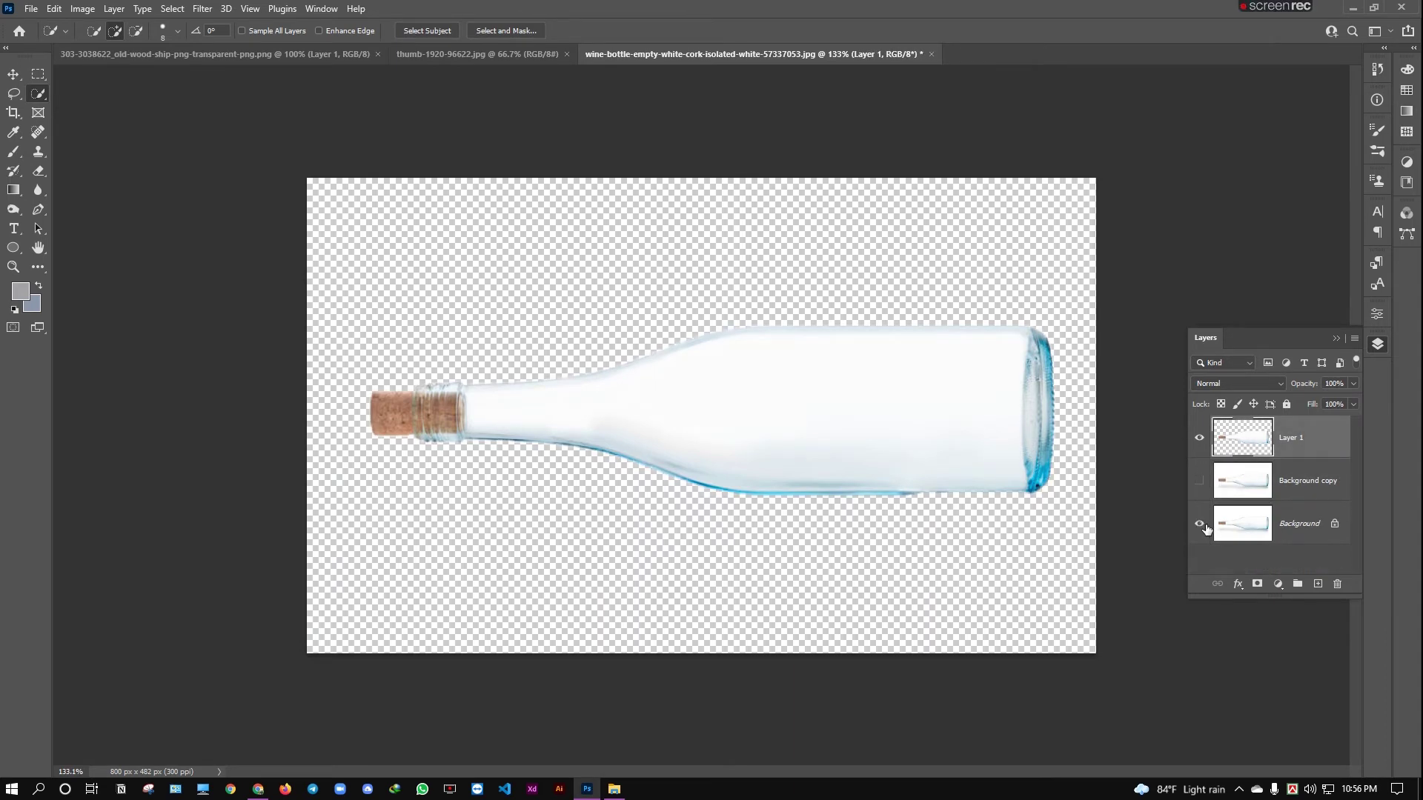
pyautogui.click(1201, 526)
# Show Background again and drag the stormy ocean layer onto the bottle canvas as Layer 2
pyautogui.click(1202, 524)
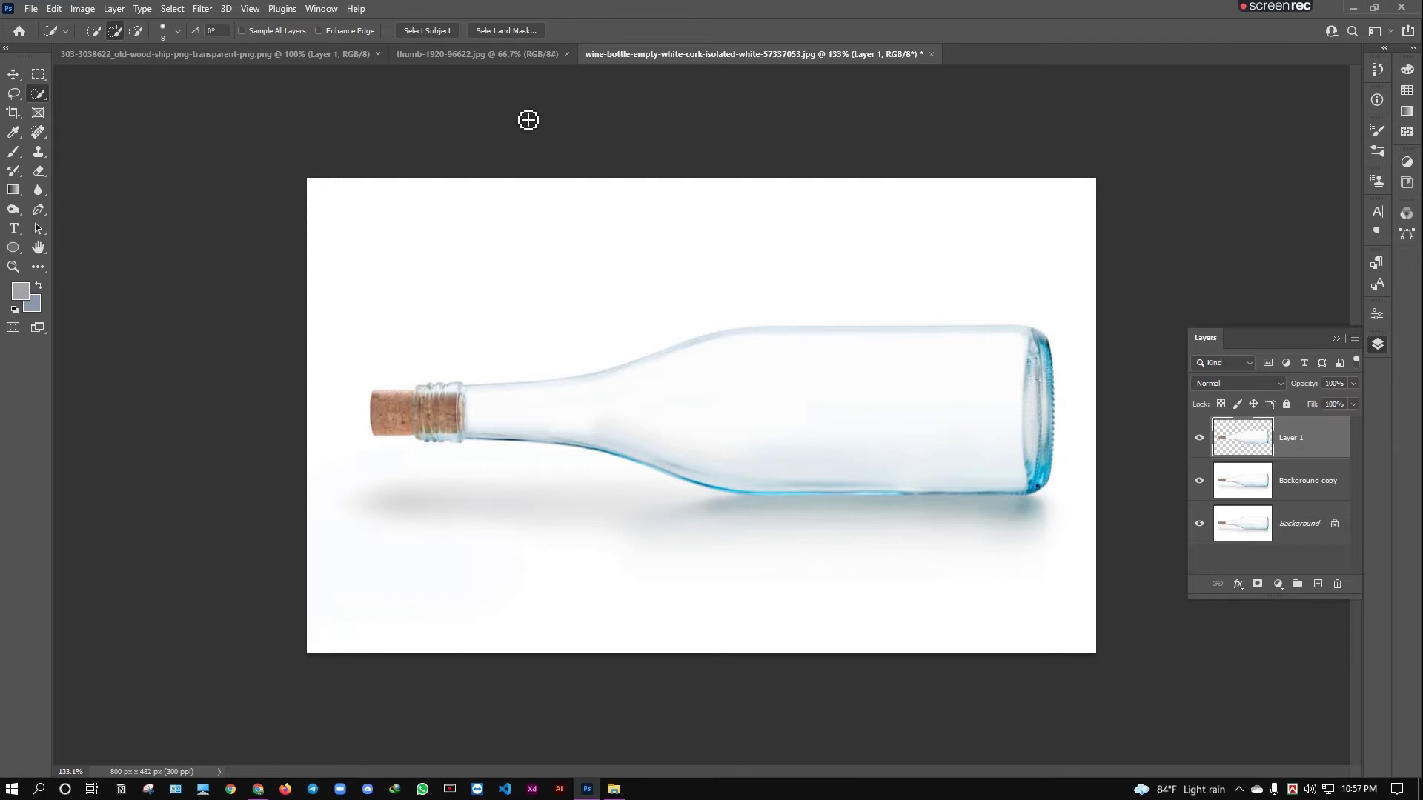
pyautogui.click(496, 63)
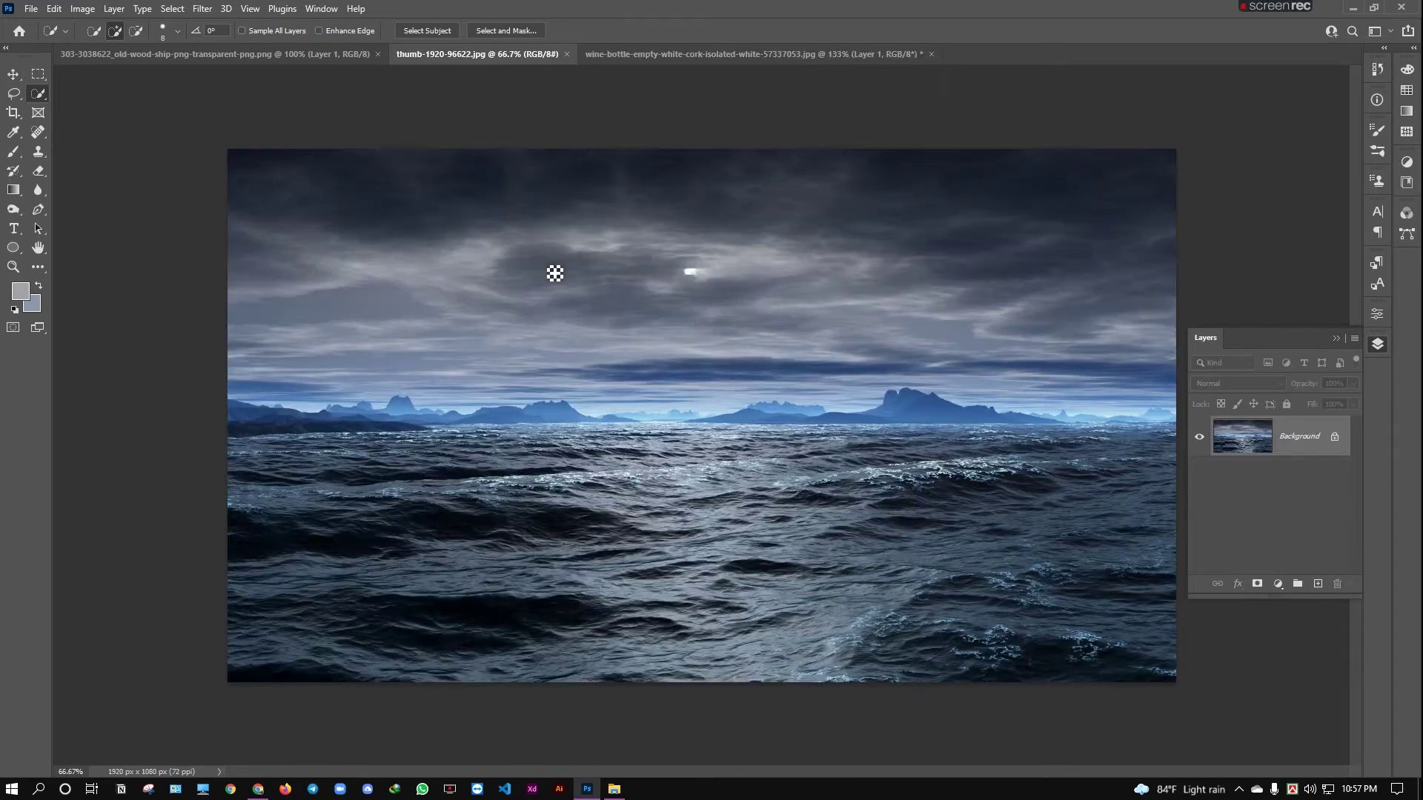
pyautogui.click(279, 52)
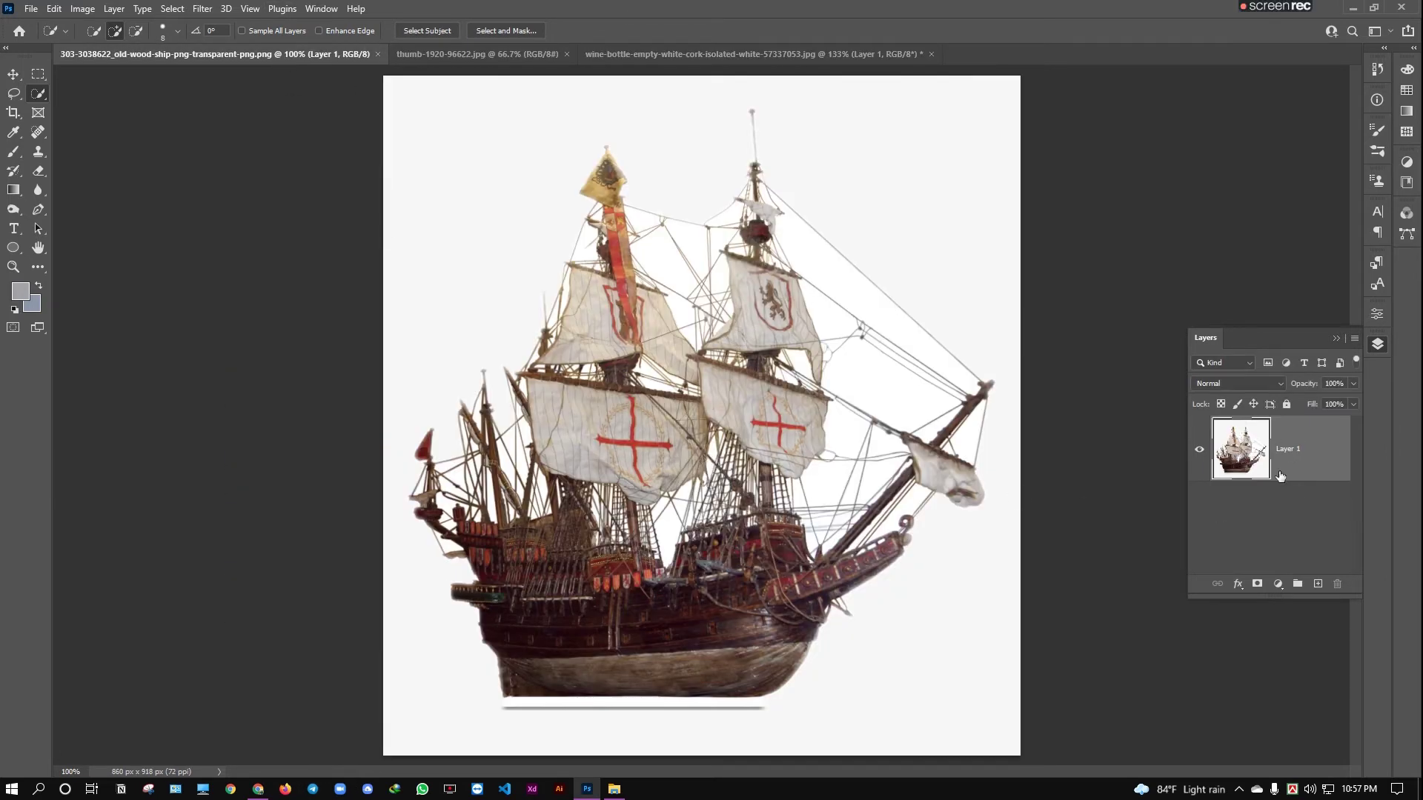
pyautogui.click(489, 54)
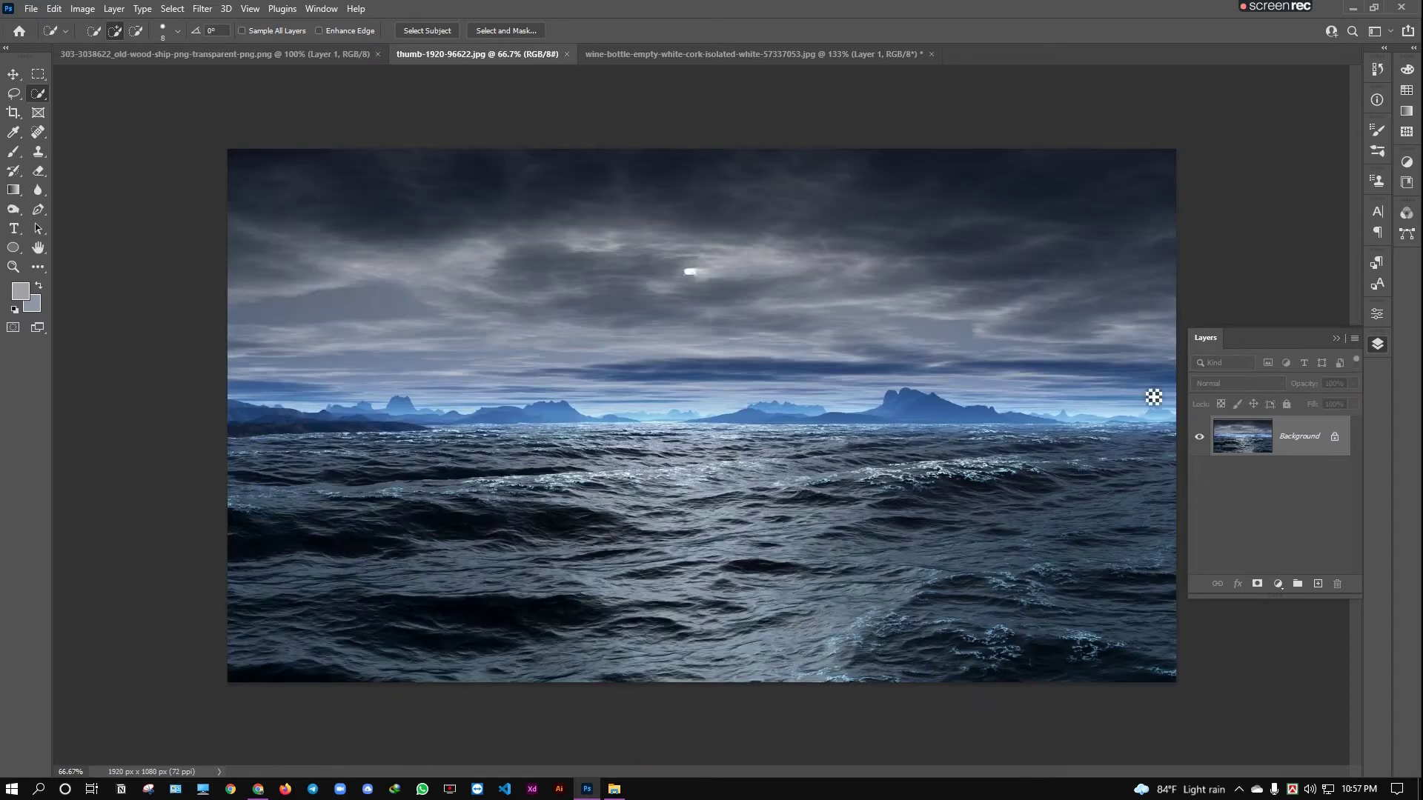
pyautogui.moveTo(1241, 409); pyautogui.dragTo(778, 364)
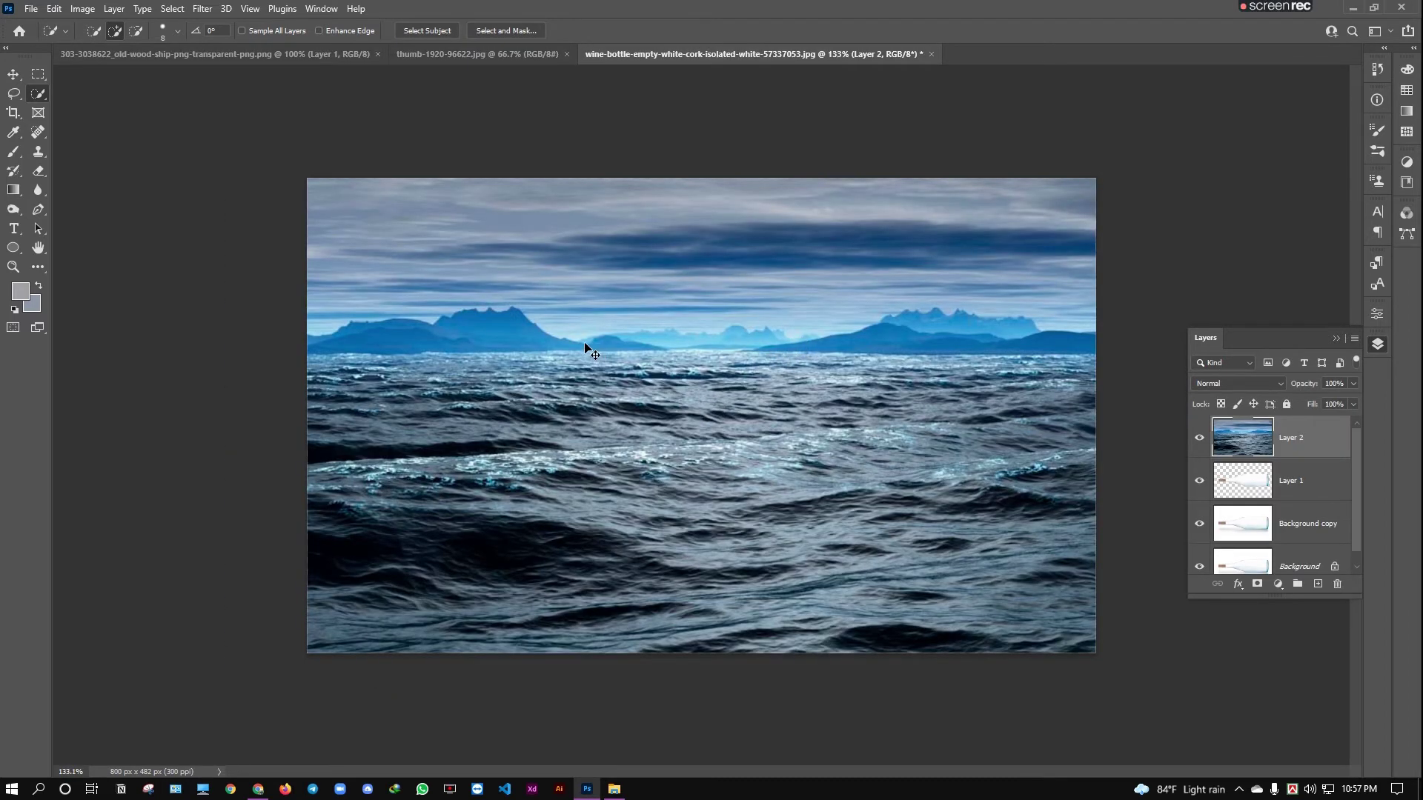
pyautogui.hotkey('ctrl', 't')
pyautogui.press('Return')
# Scale the sea layer to about 34% over the bottle body and move Layer 1 above it
pyautogui.click(13, 73)
pyautogui.moveTo(714, 361)
pyautogui.mouseDown()
pyautogui.moveTo(712, 426)
pyautogui.moveTo(747, 368)
pyautogui.mouseUp()
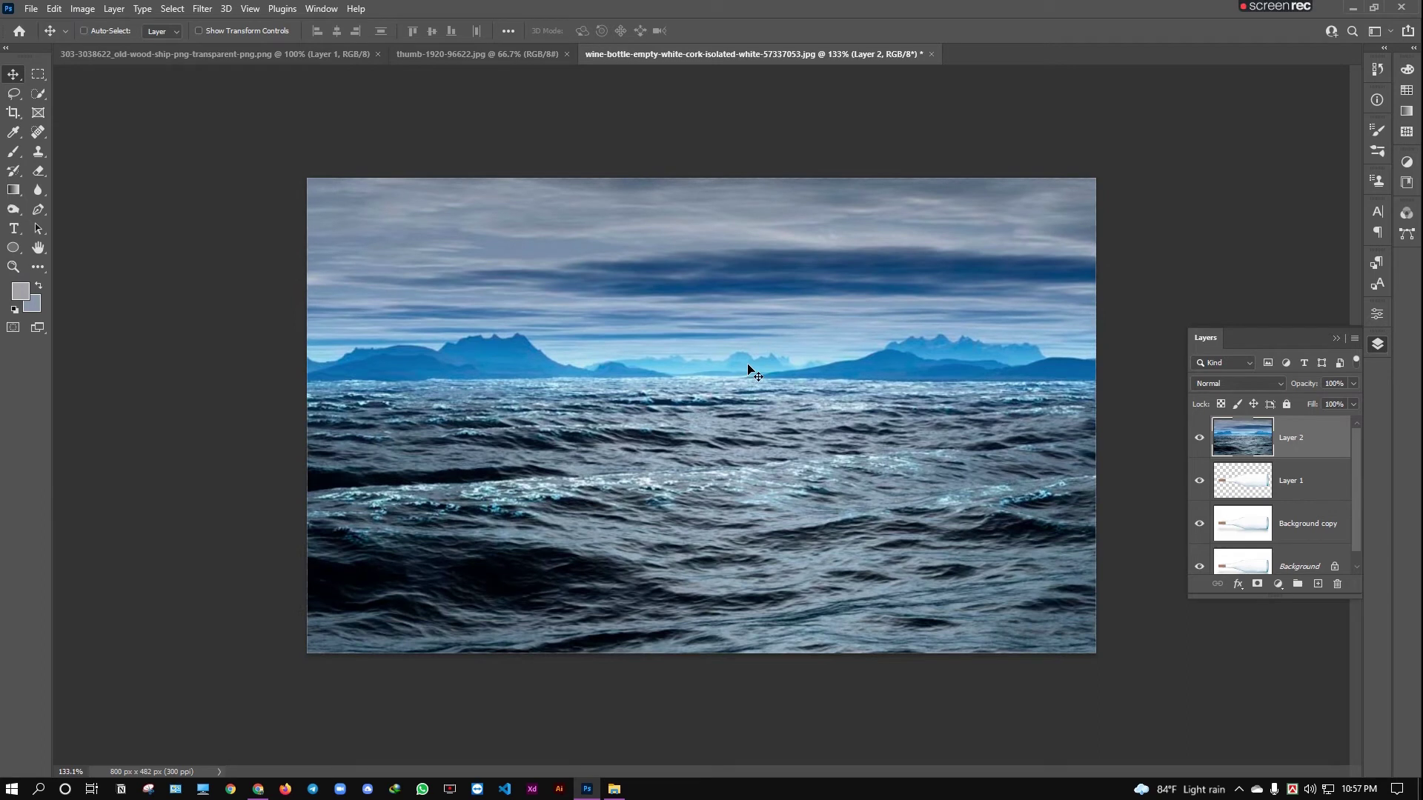
pyautogui.hotkey('ctrl', 't')
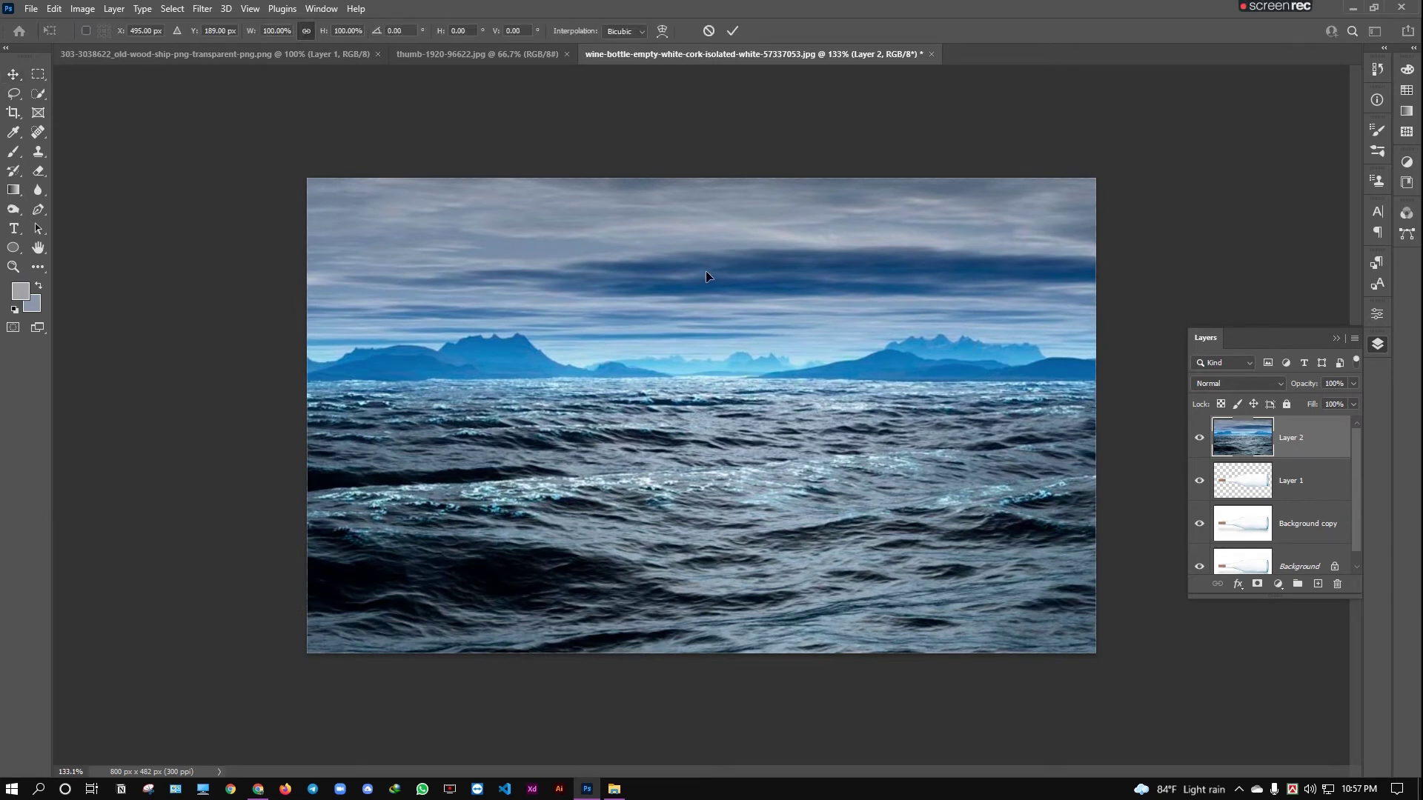
pyautogui.hotkey('ctrl', '0')
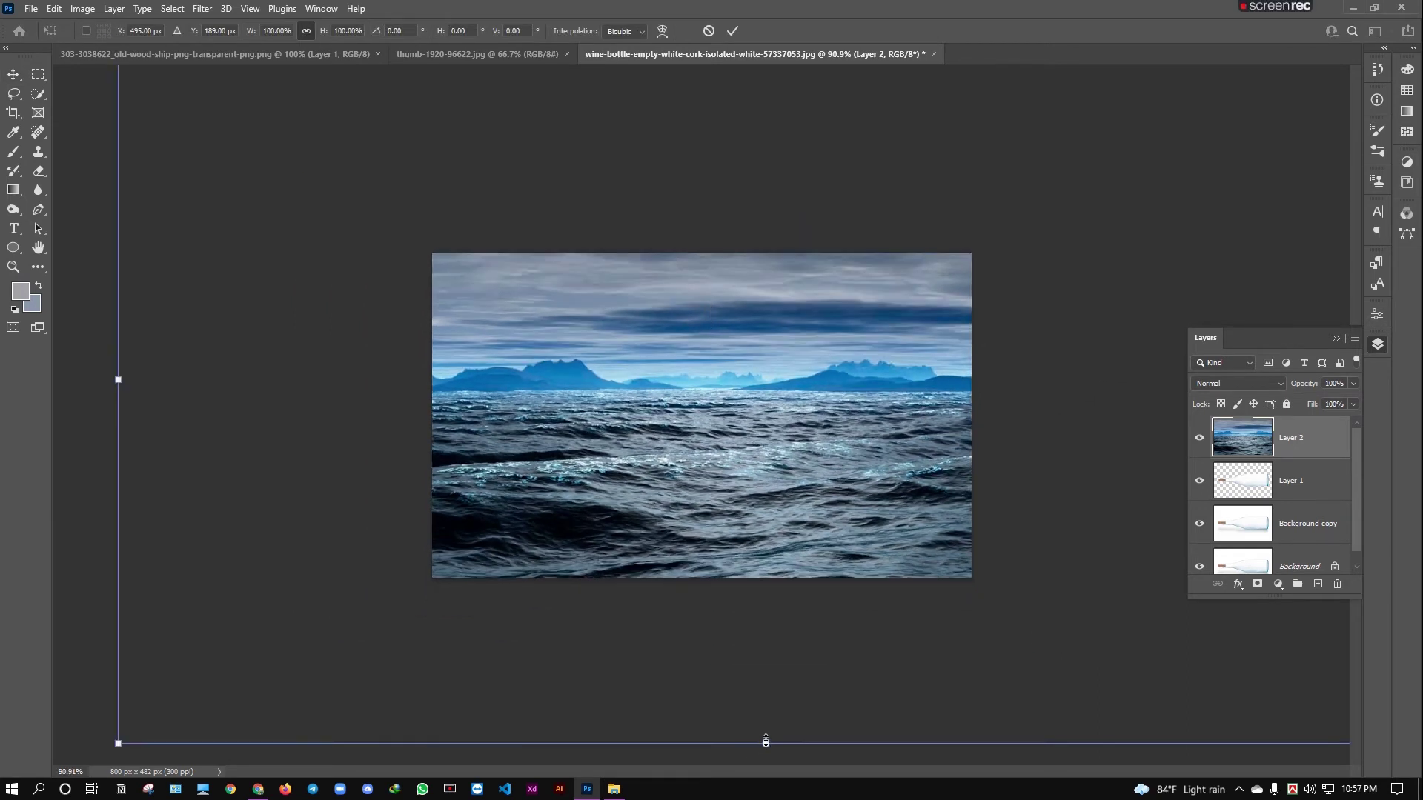
pyautogui.moveTo(765, 741); pyautogui.dragTo(763, 271)
pyautogui.moveTo(773, 156)
pyautogui.mouseDown()
pyautogui.moveTo(796, 429)
pyautogui.moveTo(803, 410)
pyautogui.mouseUp()
pyautogui.moveTo(795, 525); pyautogui.dragTo(795, 516)
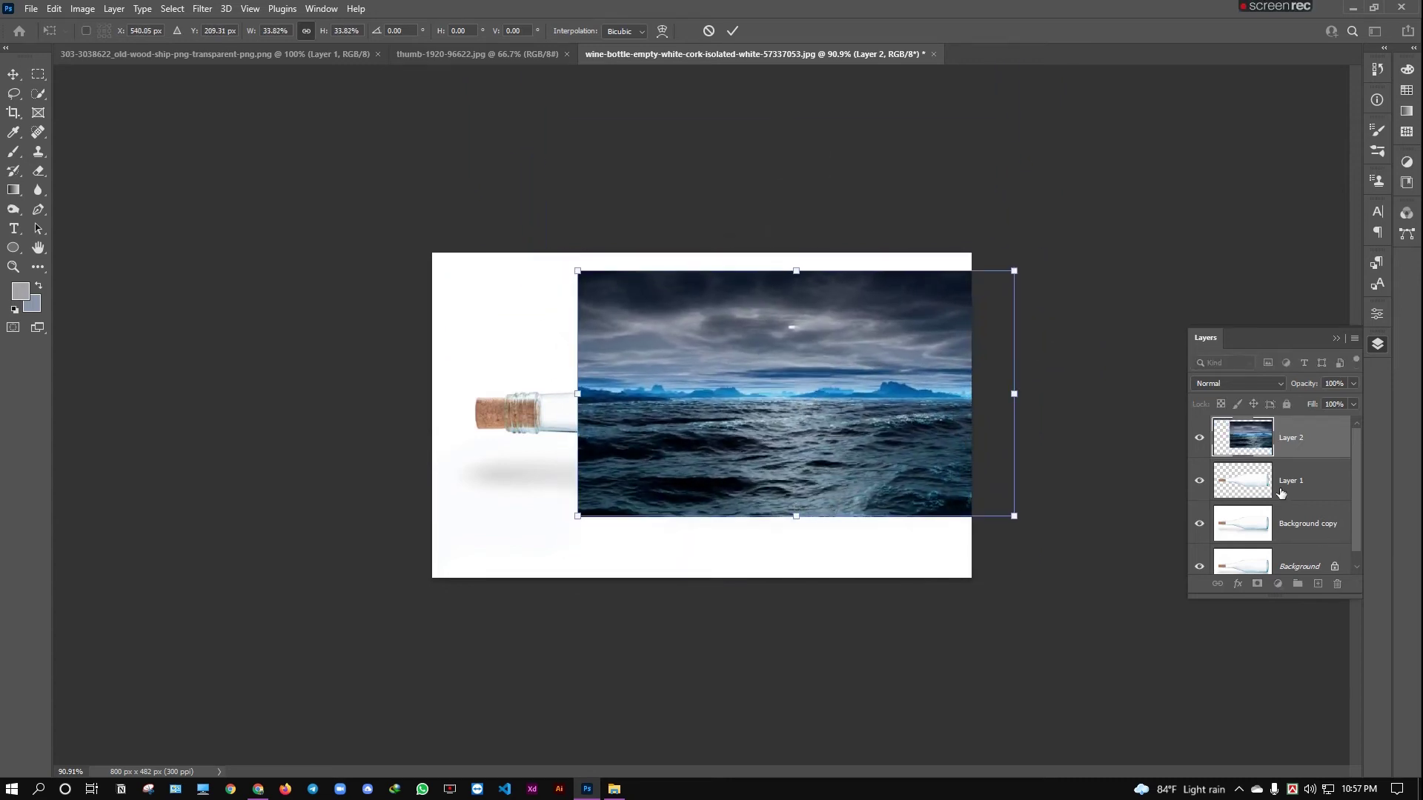
pyautogui.press('Return')
pyautogui.moveTo(1281, 489); pyautogui.dragTo(1252, 424)
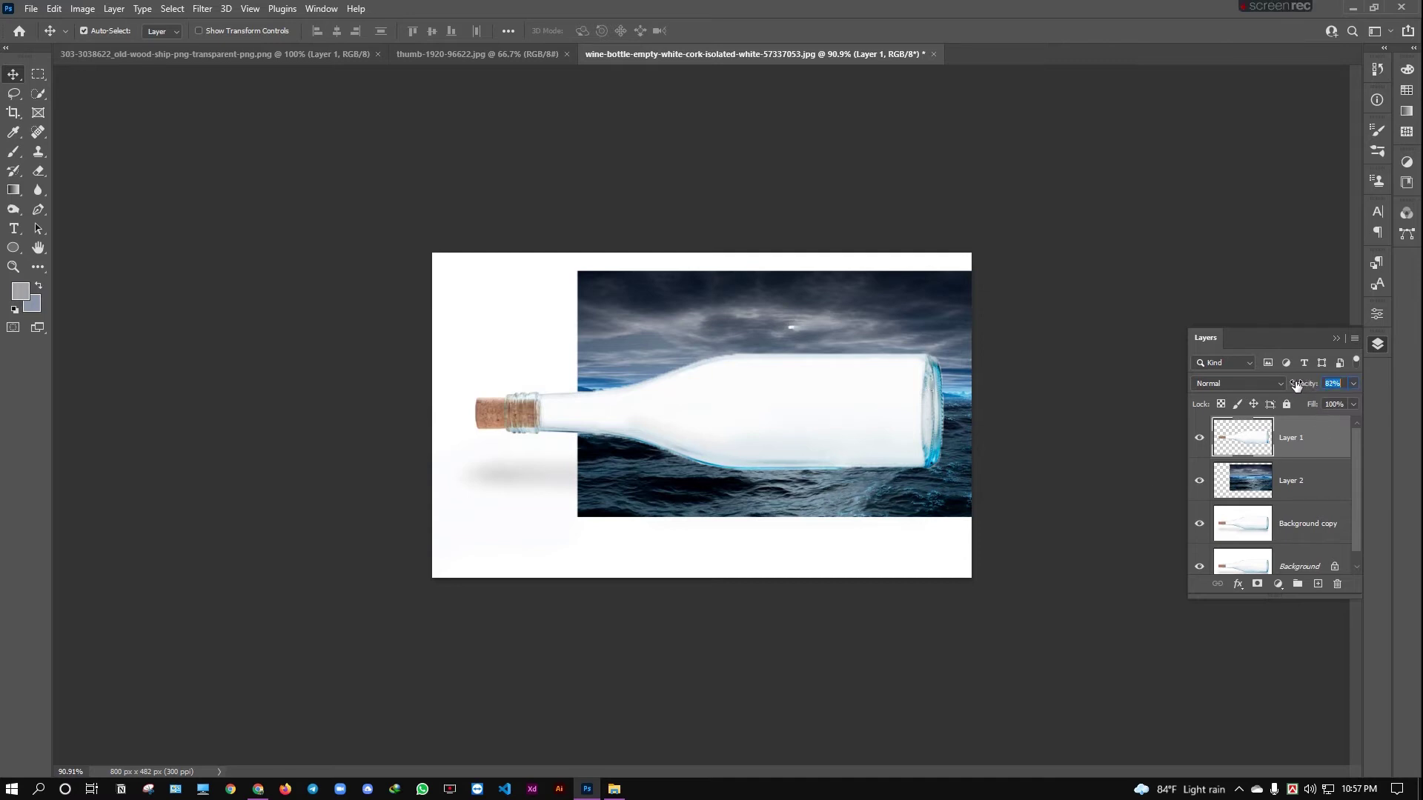
# Make the bottle layer see-through and shift the sea up and to the right
pyautogui.press('Return')
pyautogui.moveTo(1310, 386); pyautogui.dragTo(1313, 386)
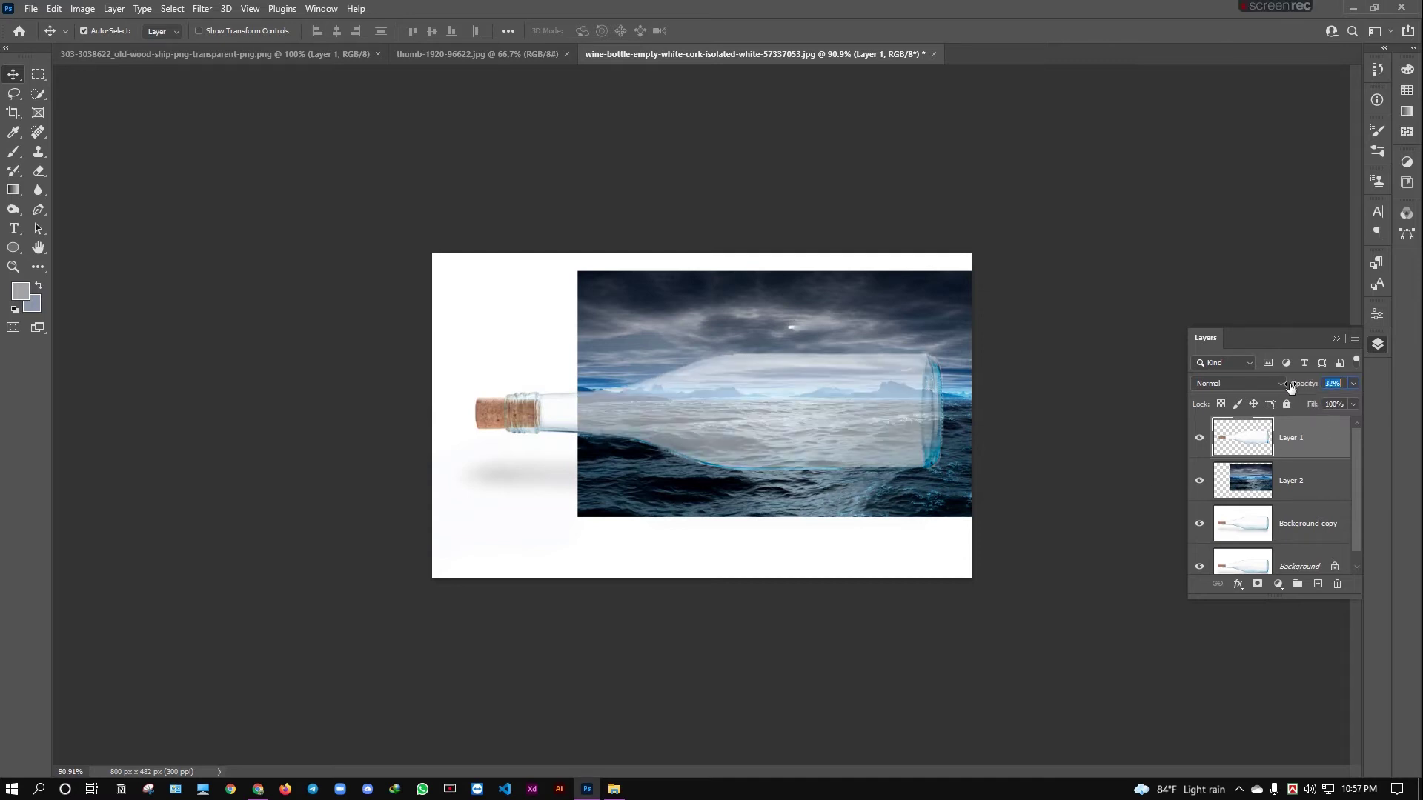
pyautogui.moveTo(865, 498); pyautogui.dragTo(880, 478)
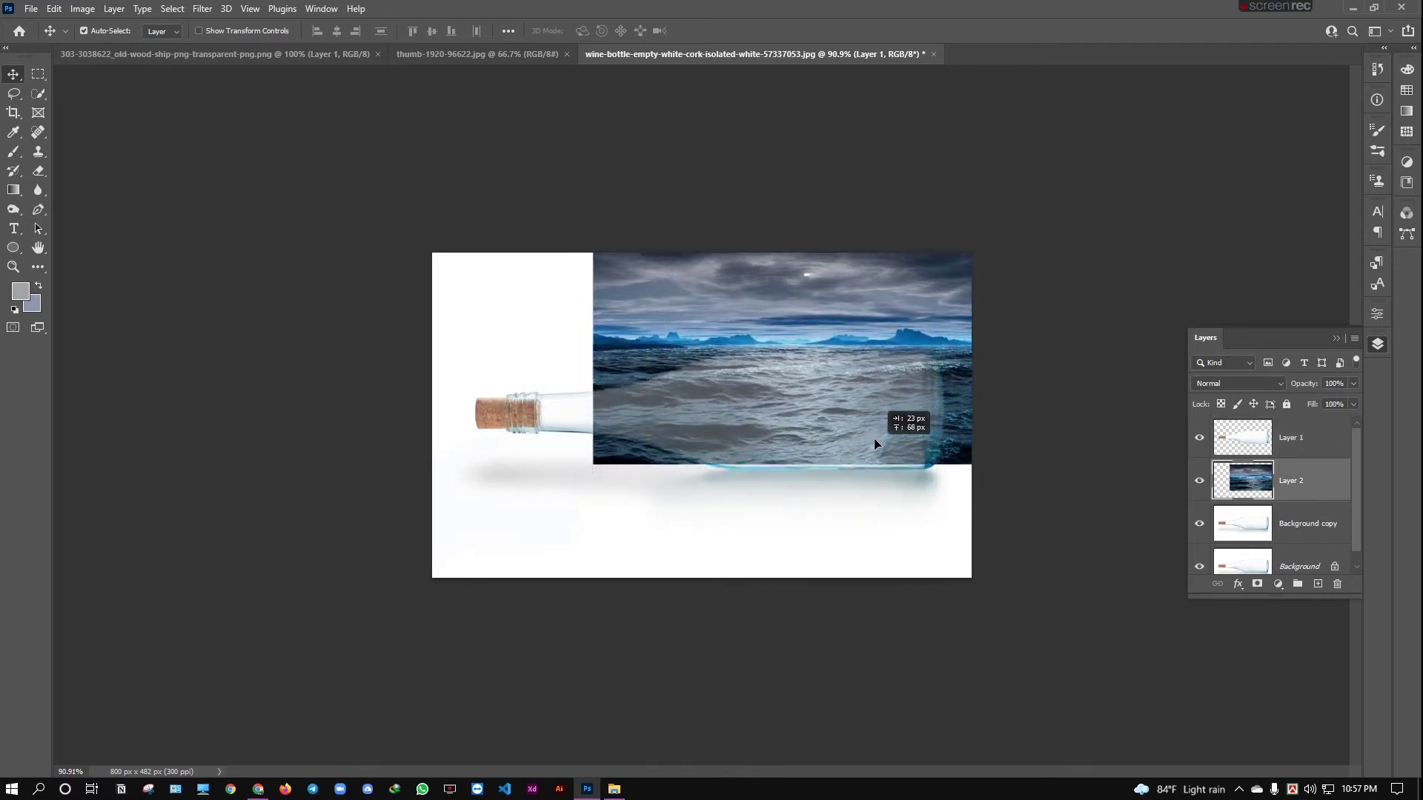
# Scale the sea to about 87% and move it down over the bottle
pyautogui.hotkey('ctrl', 't')
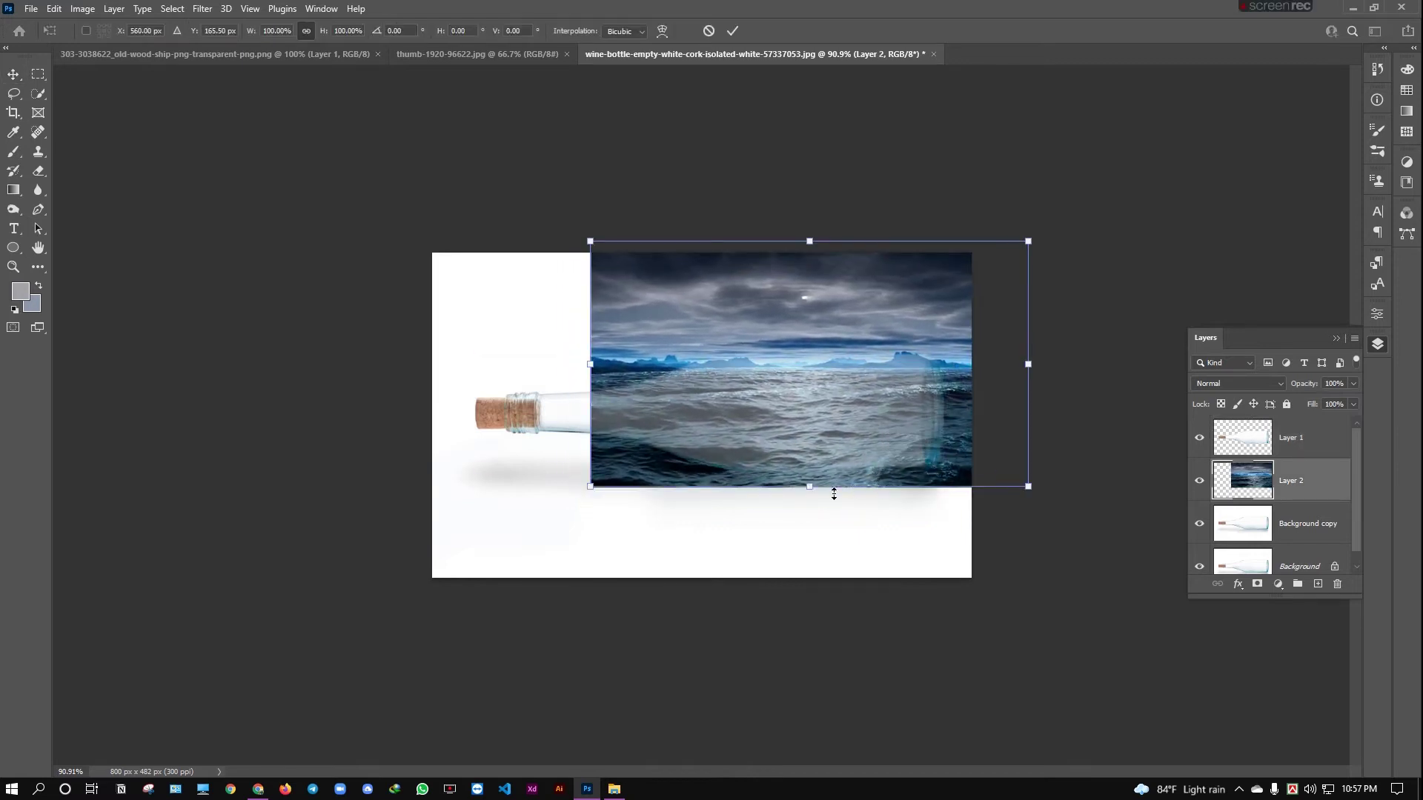
pyautogui.moveTo(807, 485); pyautogui.dragTo(807, 455)
pyautogui.moveTo(810, 340); pyautogui.dragTo(810, 360)
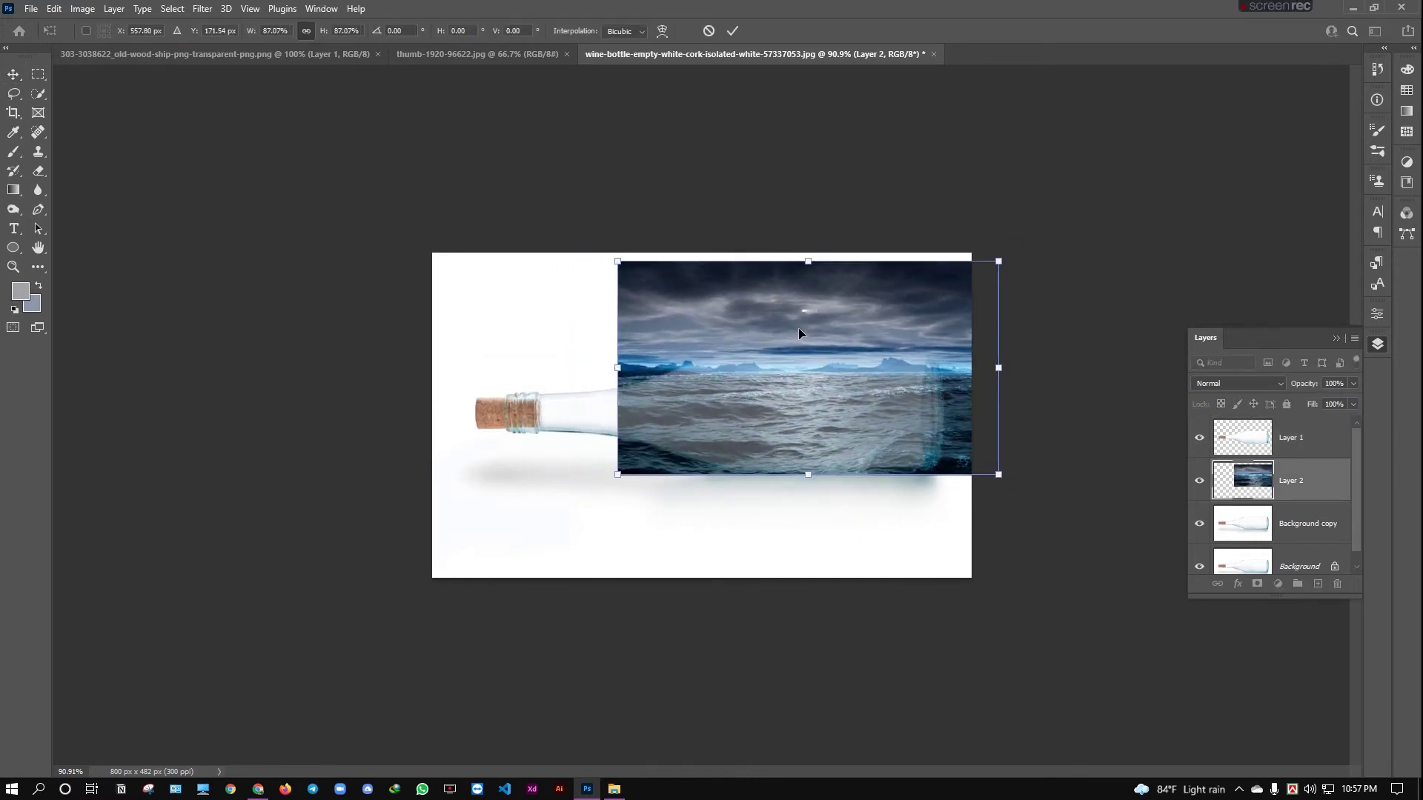
pyautogui.click(13, 73)
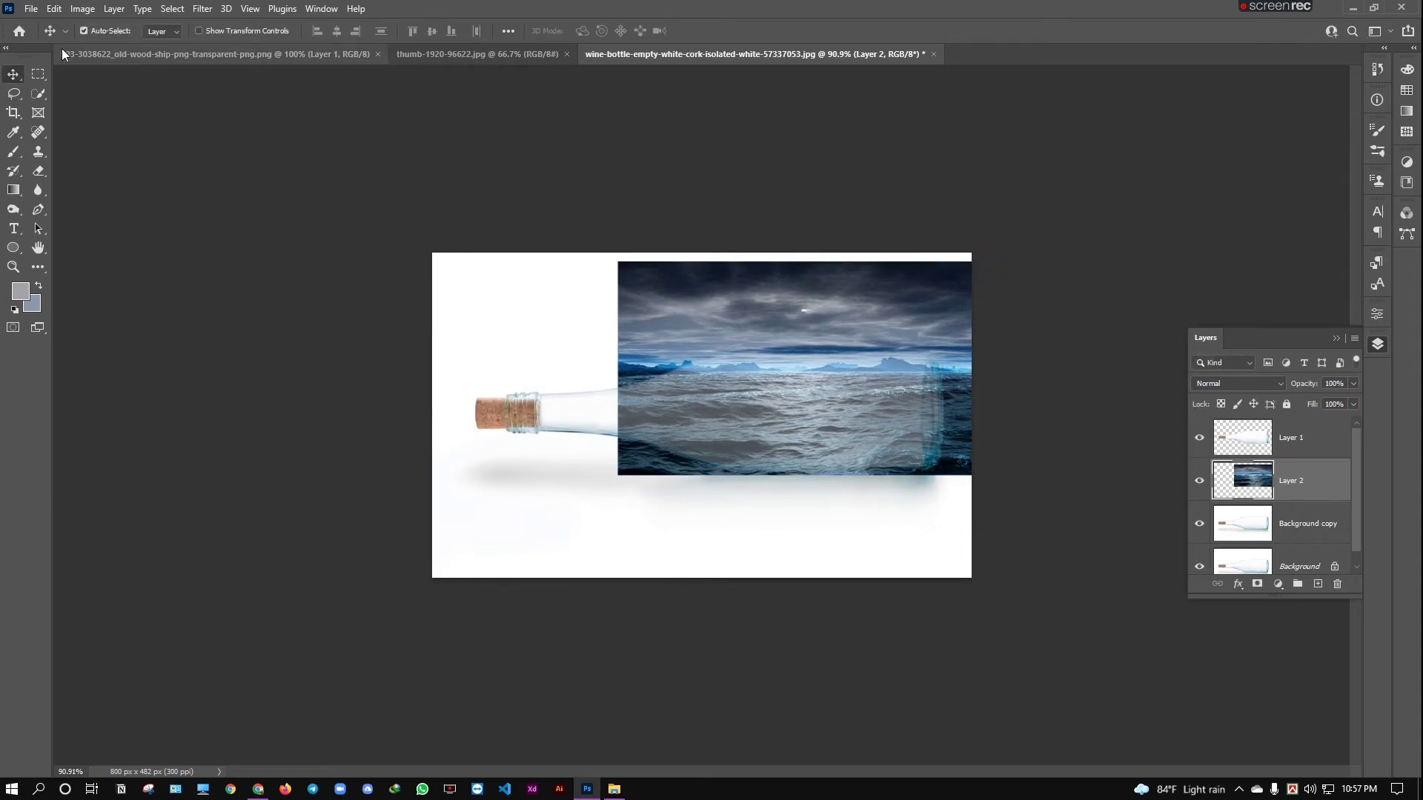
pyautogui.moveTo(792, 316)
pyautogui.mouseDown()
pyautogui.moveTo(788, 338)
pyautogui.moveTo(781, 325)
pyautogui.mouseUp()
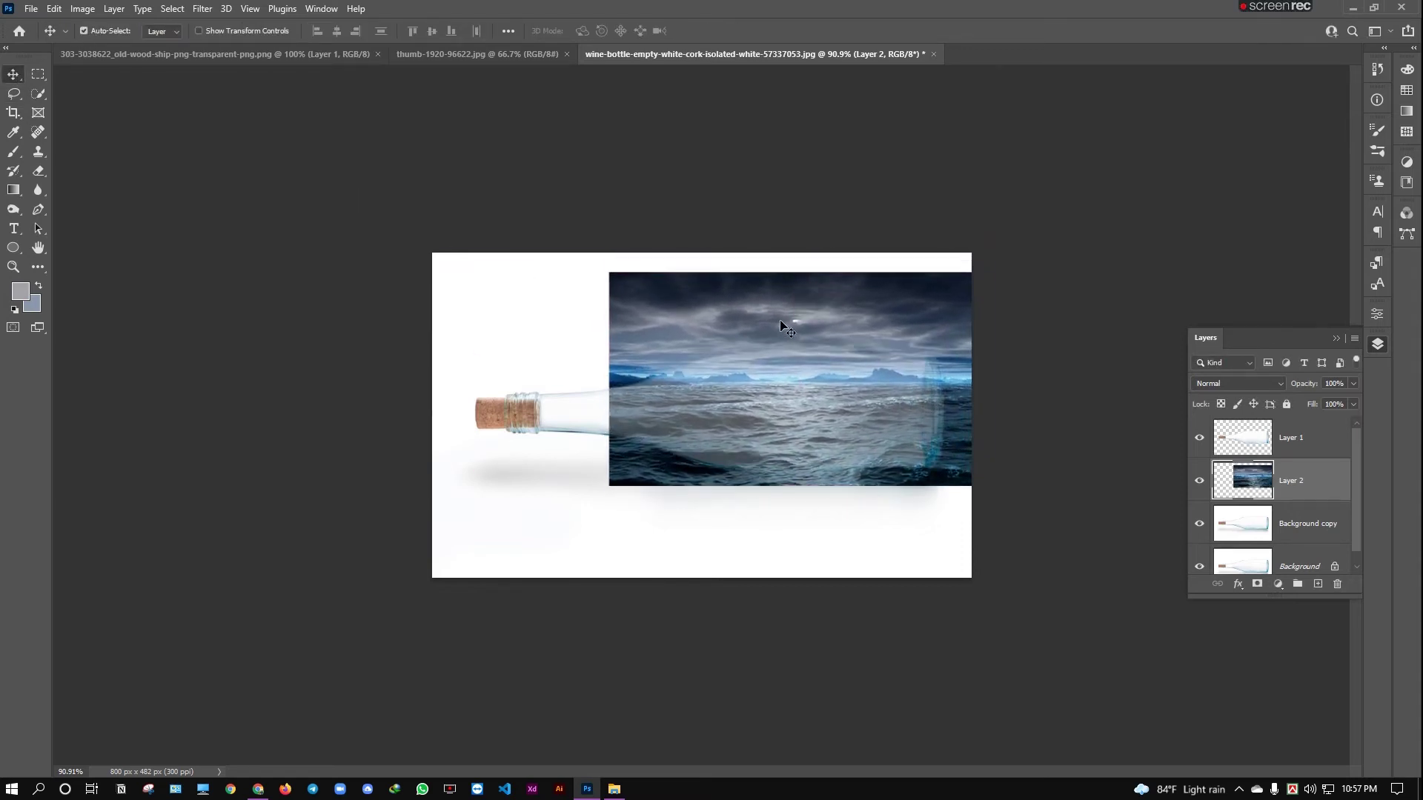
# Rescale the sea to 95.5% and shift it down to fit the bottle
pyautogui.hotkey('ctrl', 't')
pyautogui.moveTo(802, 486); pyautogui.dragTo(802, 477)
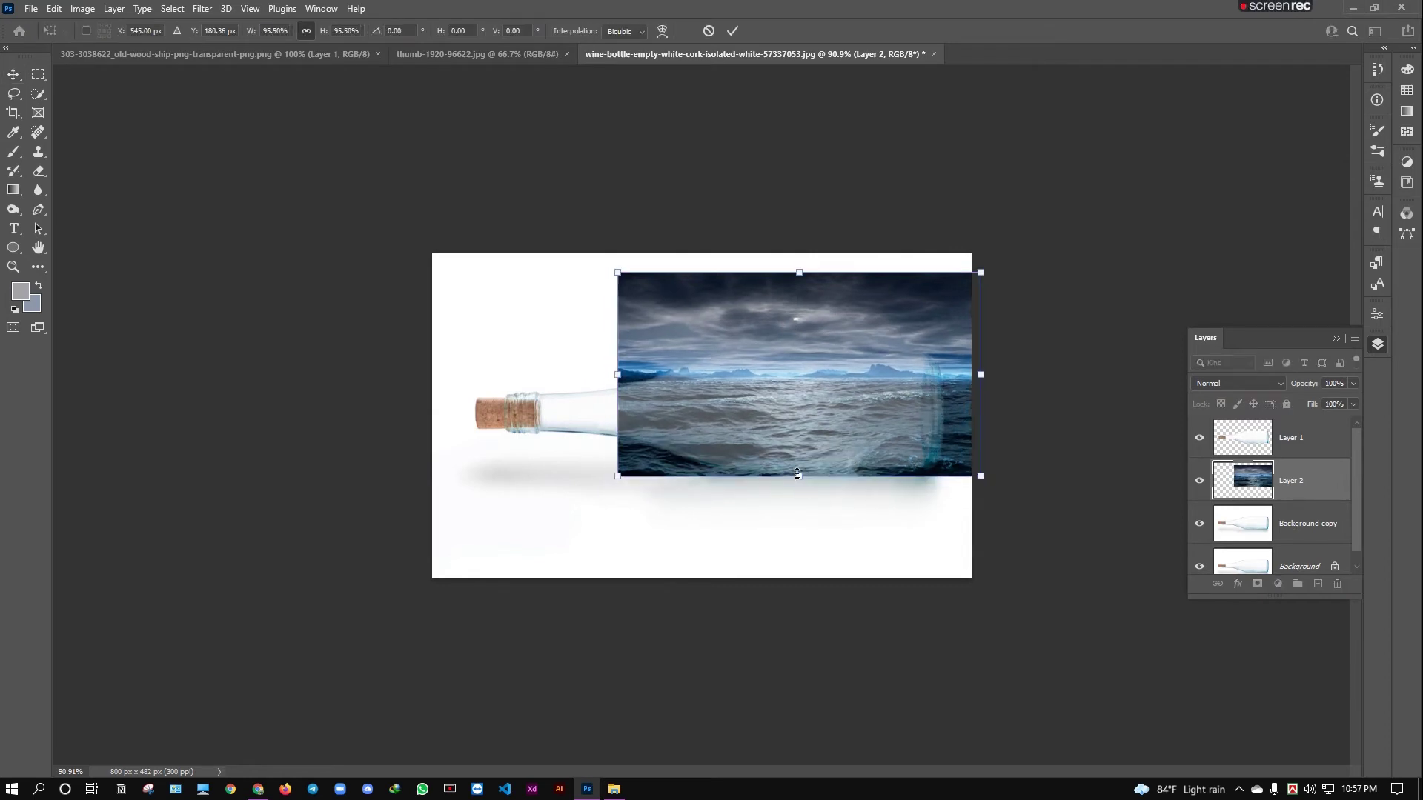
pyautogui.moveTo(793, 304); pyautogui.dragTo(787, 319)
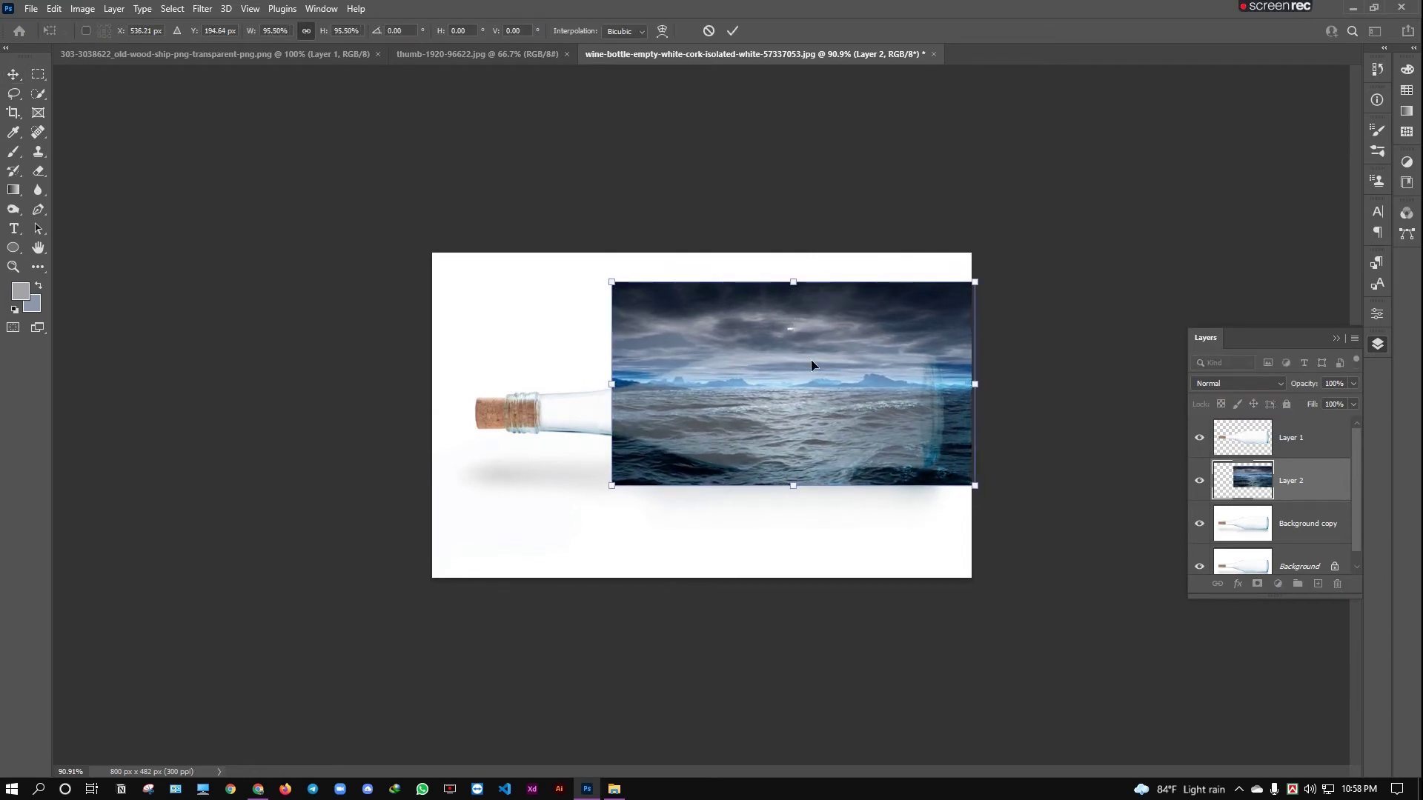
# Set Layer 1's opacity to 40% and load the bottle outline as a selection
pyautogui.click(1297, 454)
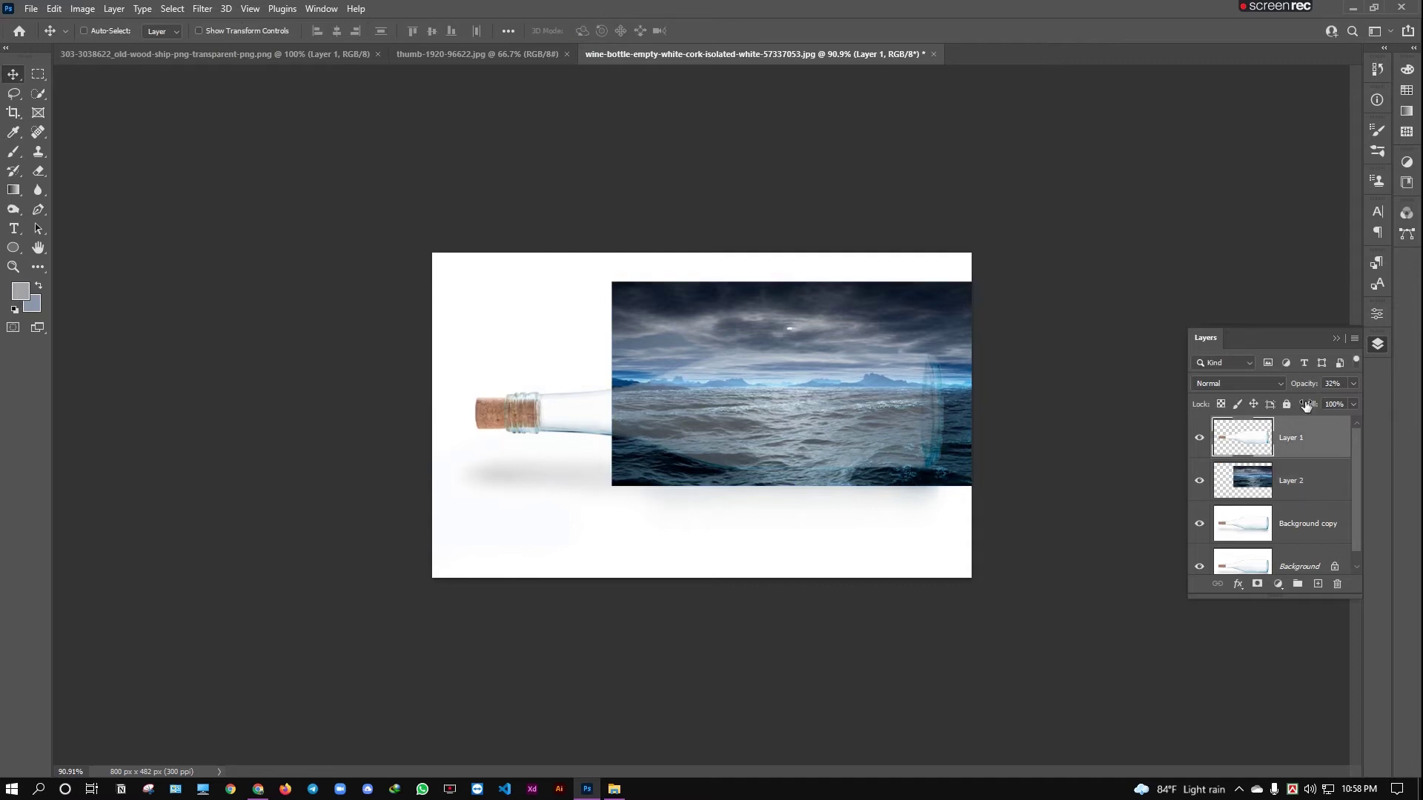
pyautogui.moveTo(1283, 386); pyautogui.dragTo(1308, 391)
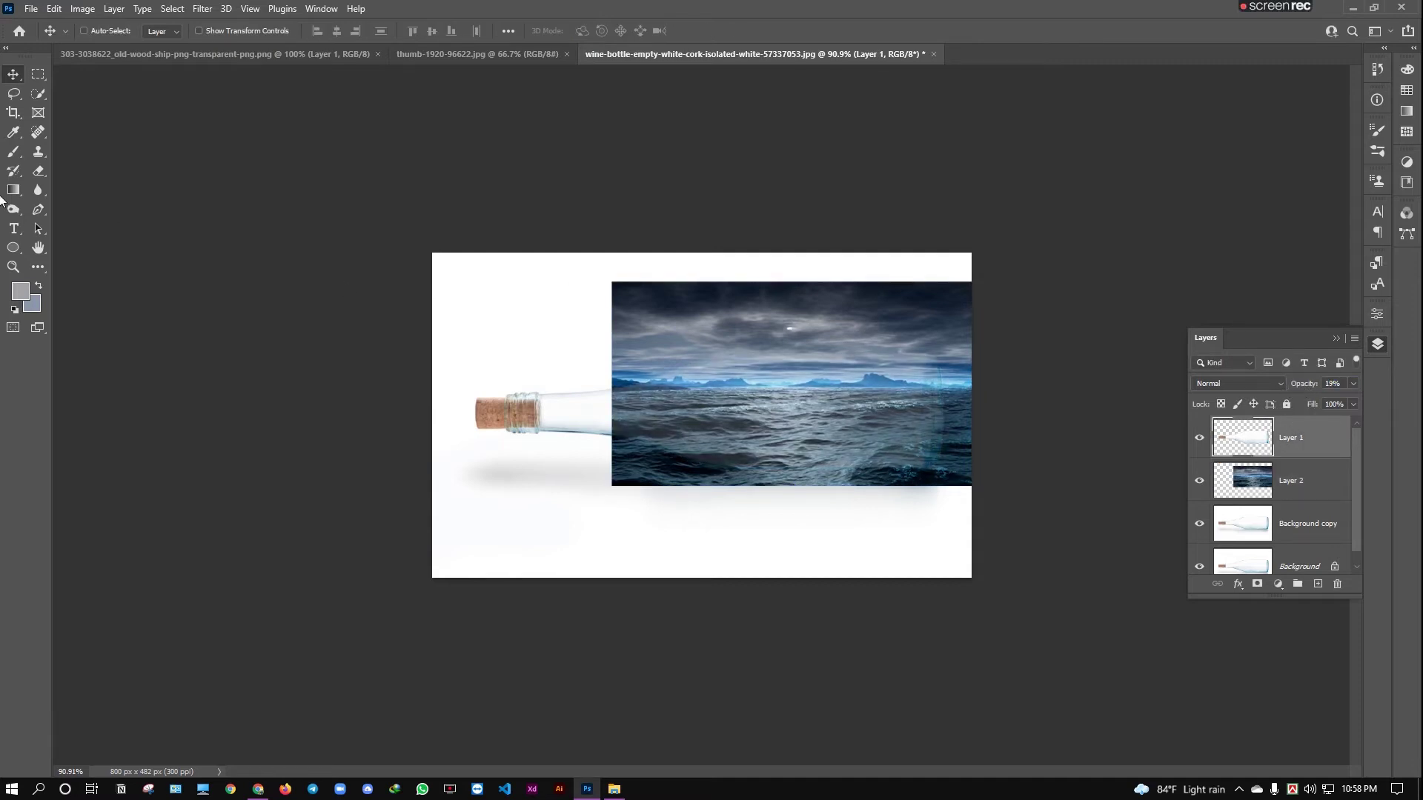
pyautogui.moveTo(1314, 388); pyautogui.dragTo(1300, 403)
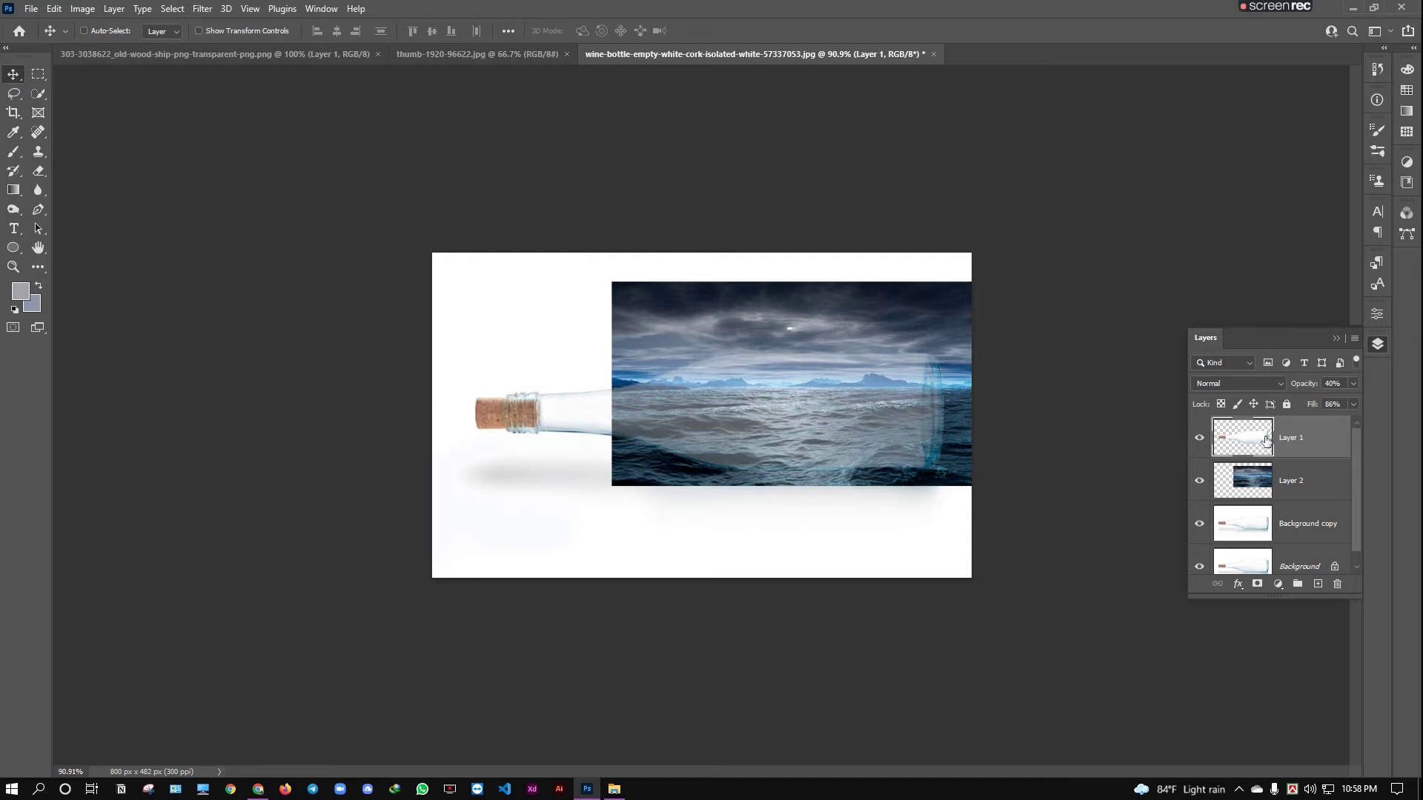
pyautogui.keyDown('ctrl'); pyautogui.click(1231, 431); pyautogui.keyUp('ctrl')
# On Layer 2, invert the bottle selection, delete and erase the sea outside the glass, then deselect
pyautogui.click(1251, 482)
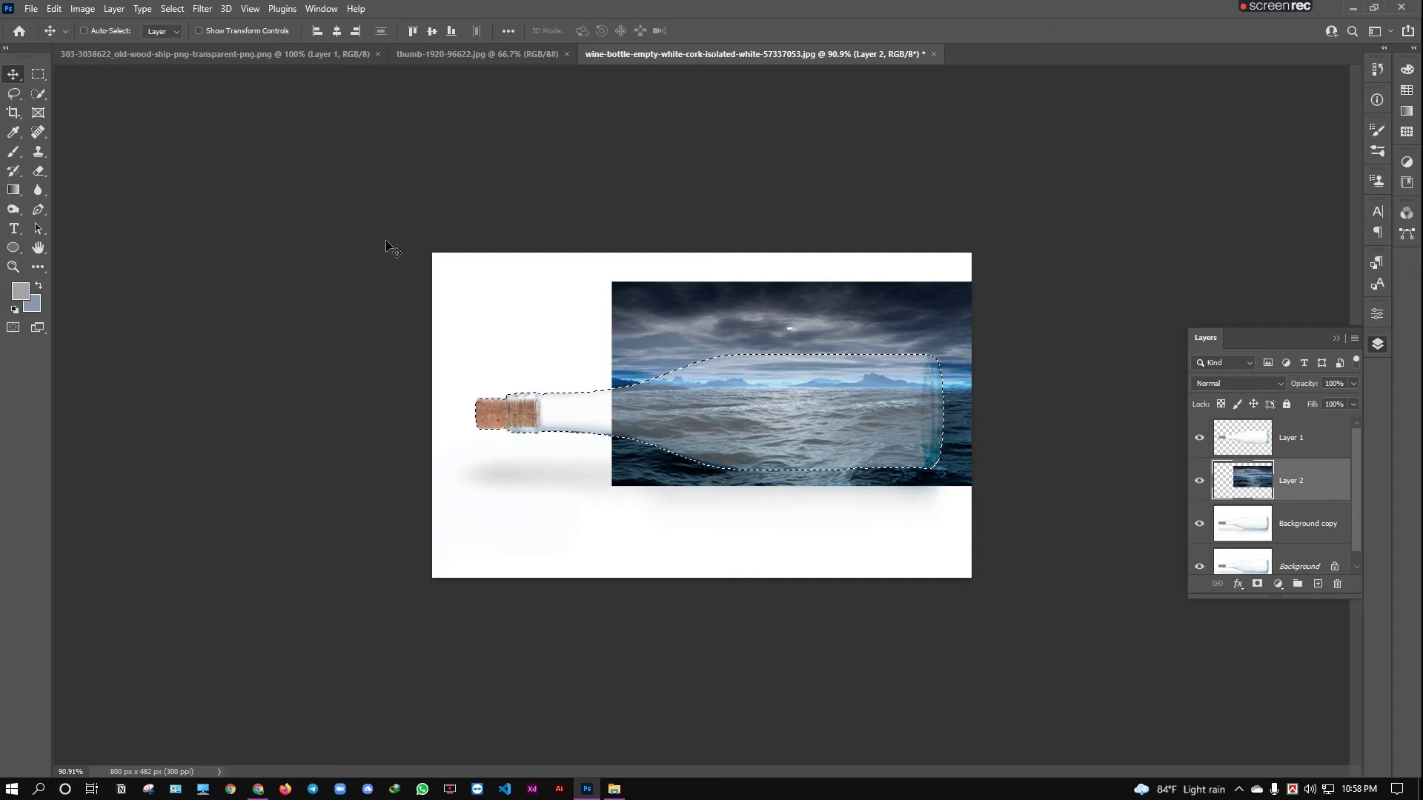
pyautogui.click(38, 93)
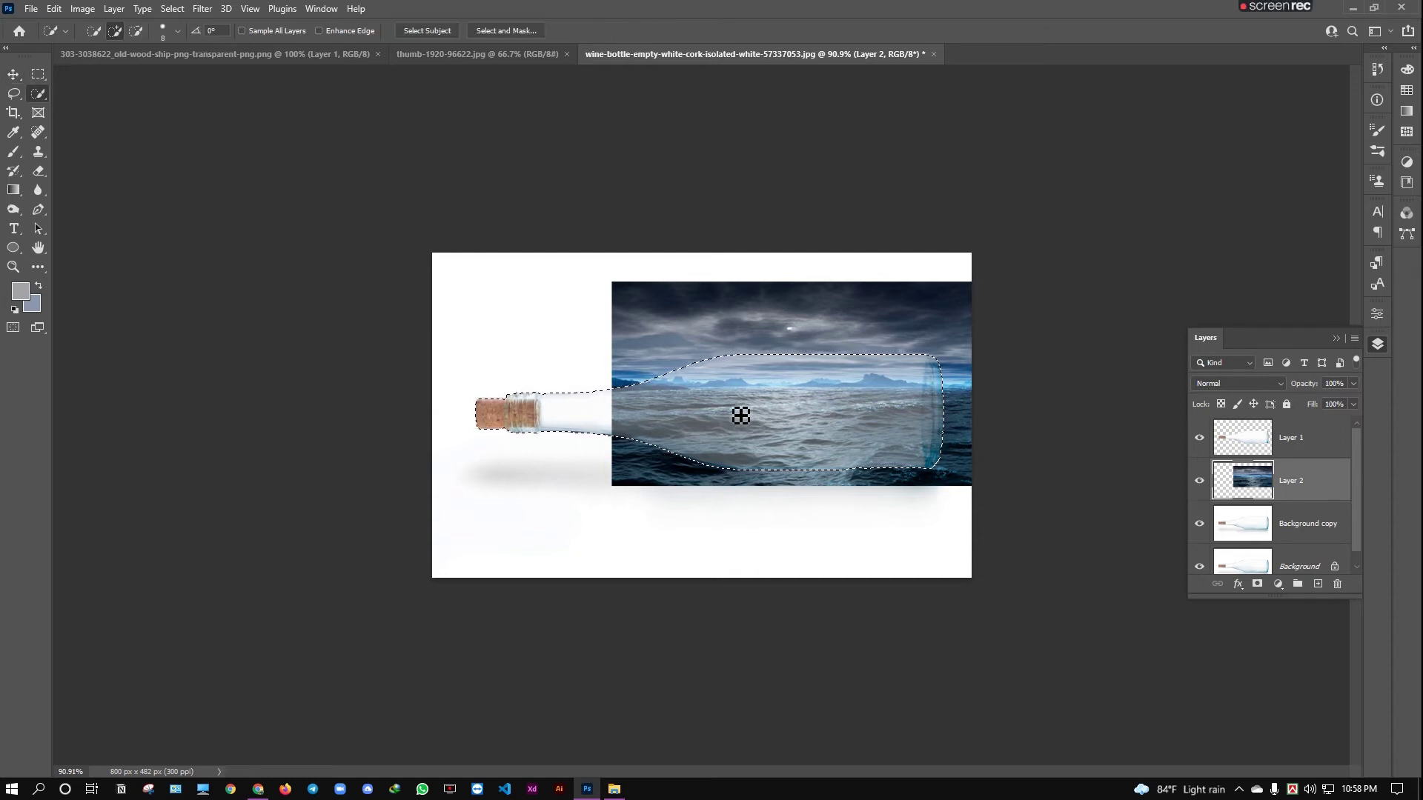
pyautogui.rightClick(734, 409)
pyautogui.click(796, 430)
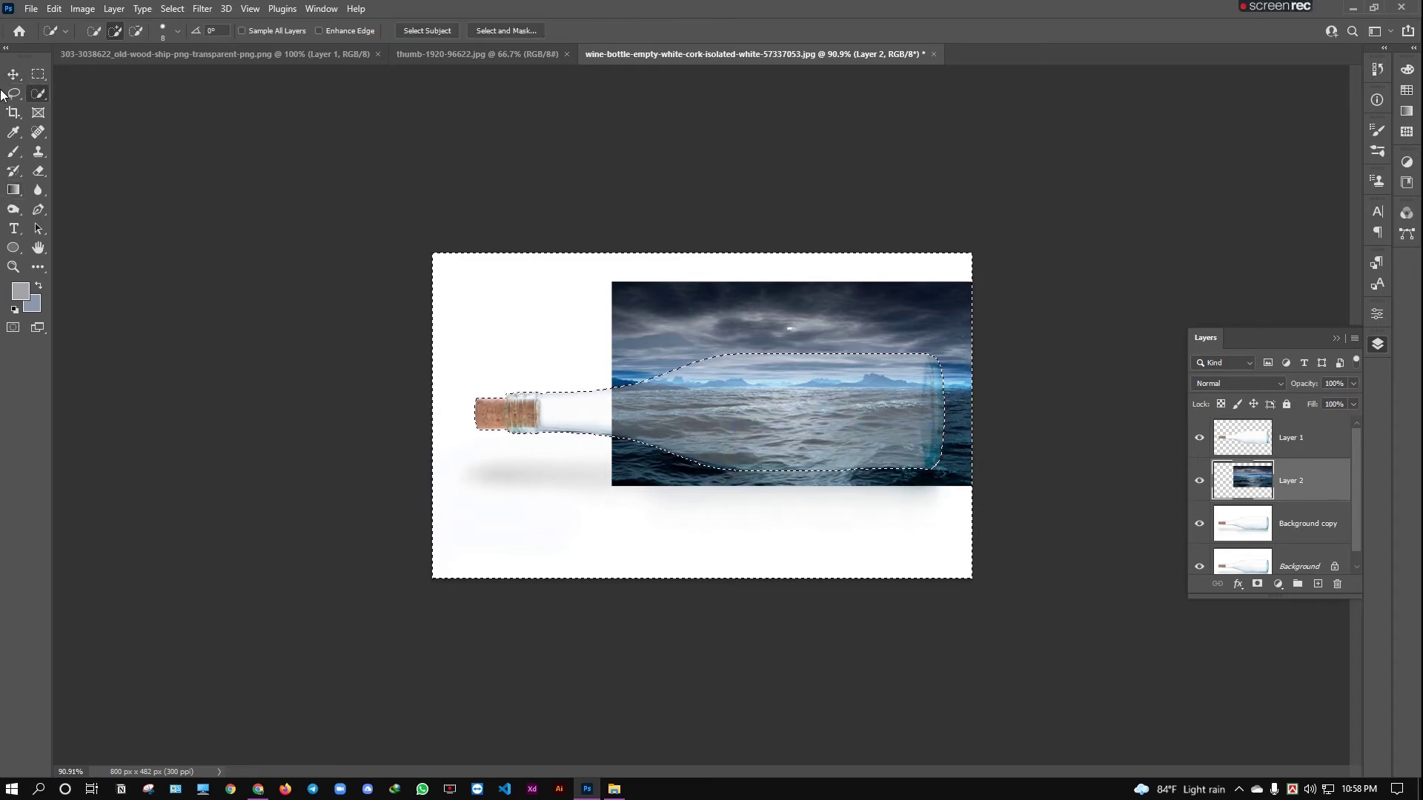
pyautogui.click(39, 172)
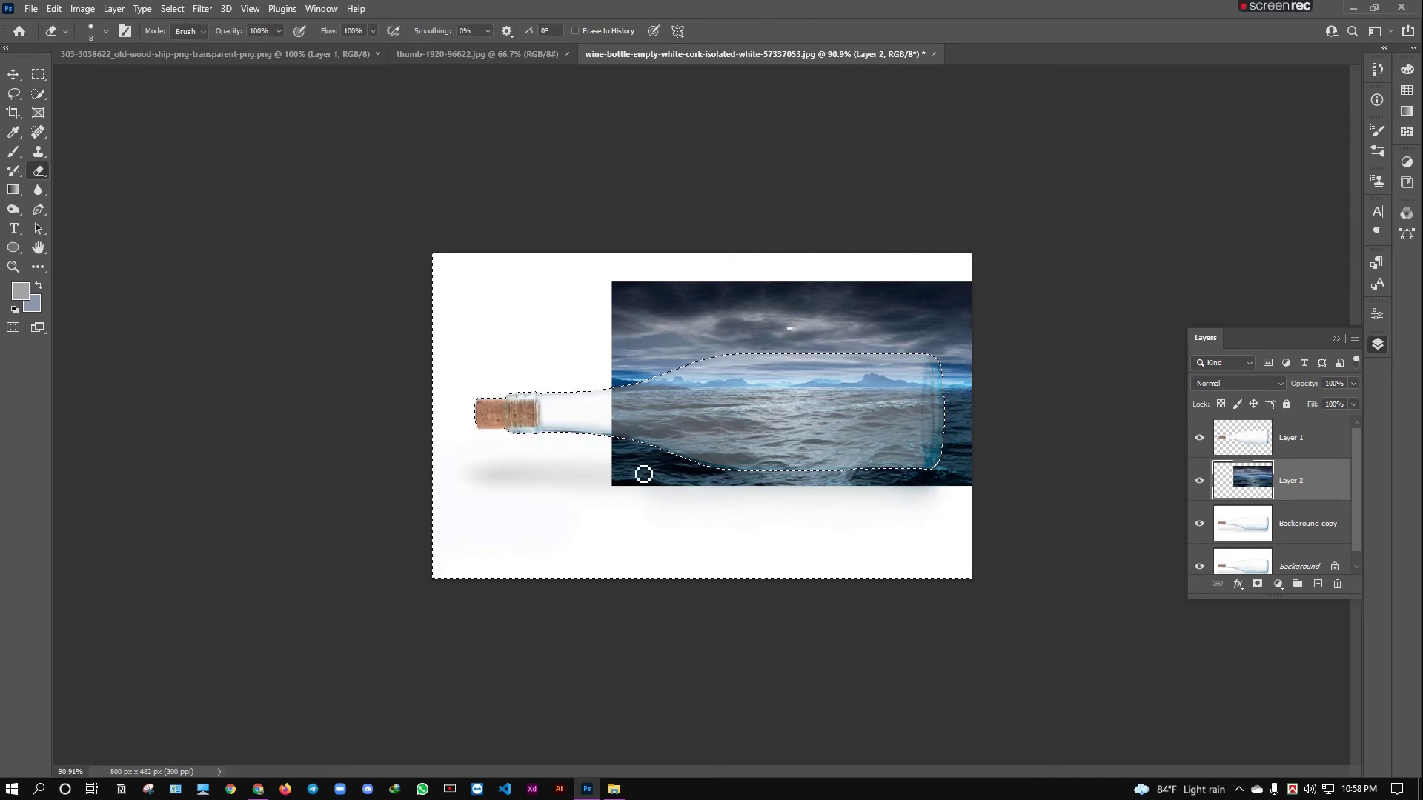
pyautogui.press('Delete')
pyautogui.click(670, 471)
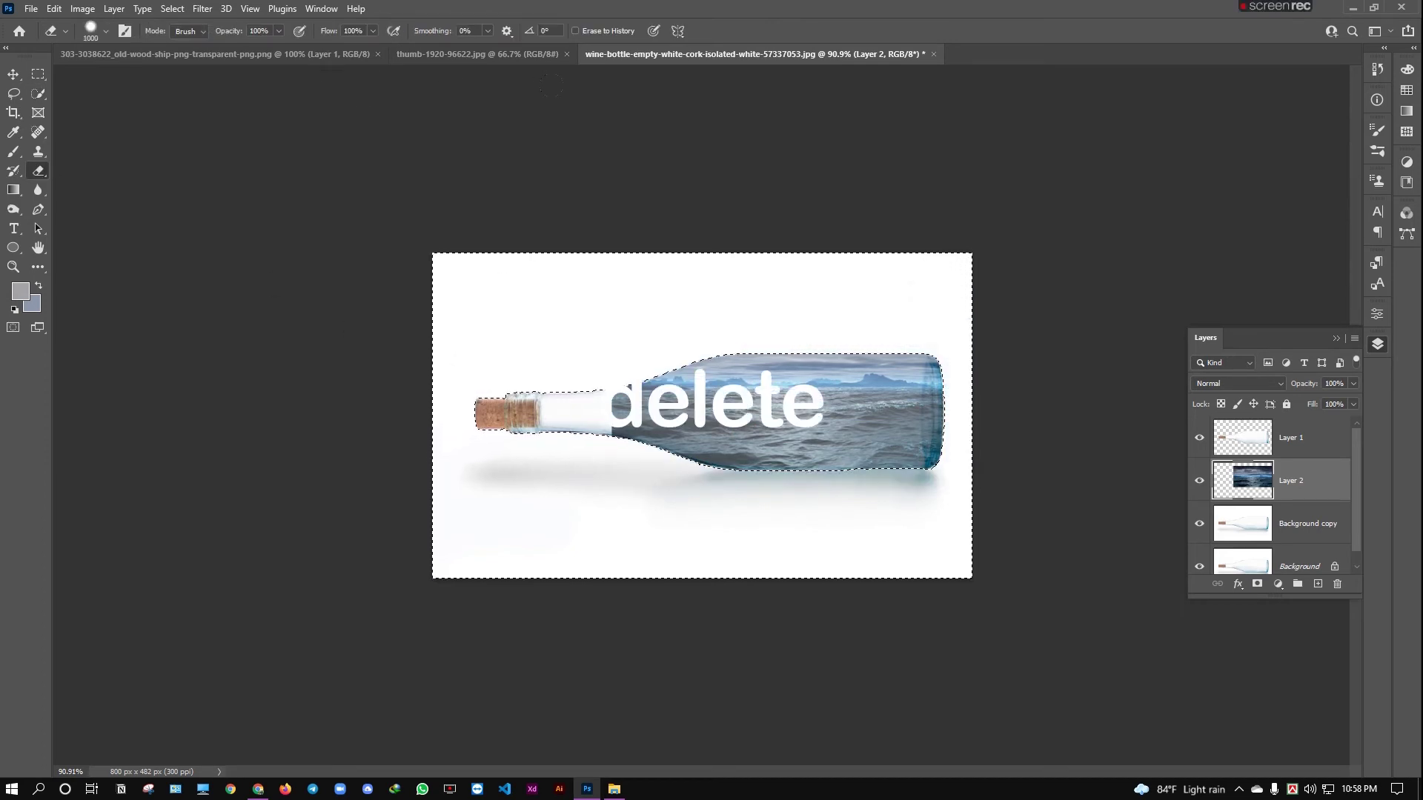
pyautogui.click(13, 77)
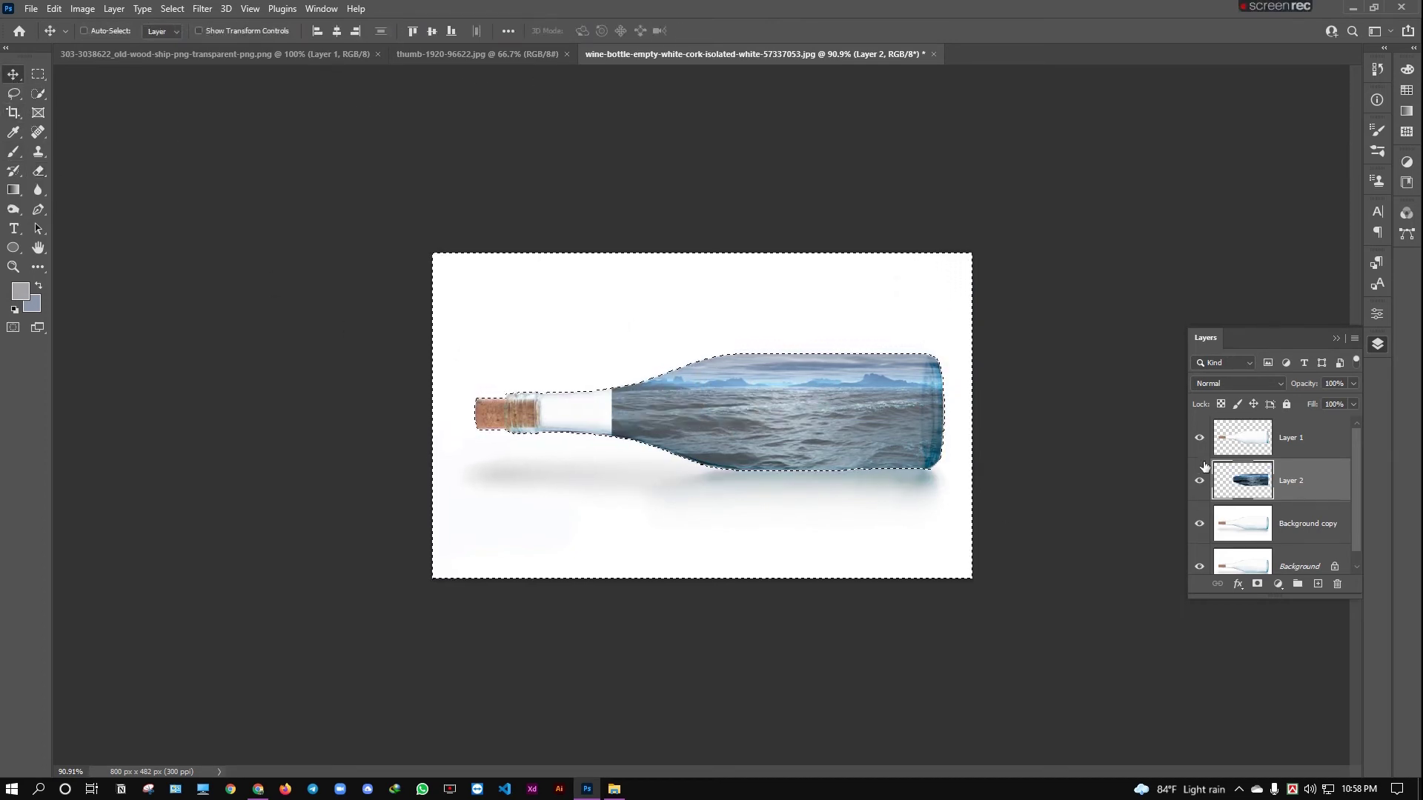
pyautogui.hotkey('ctrl', 'd')
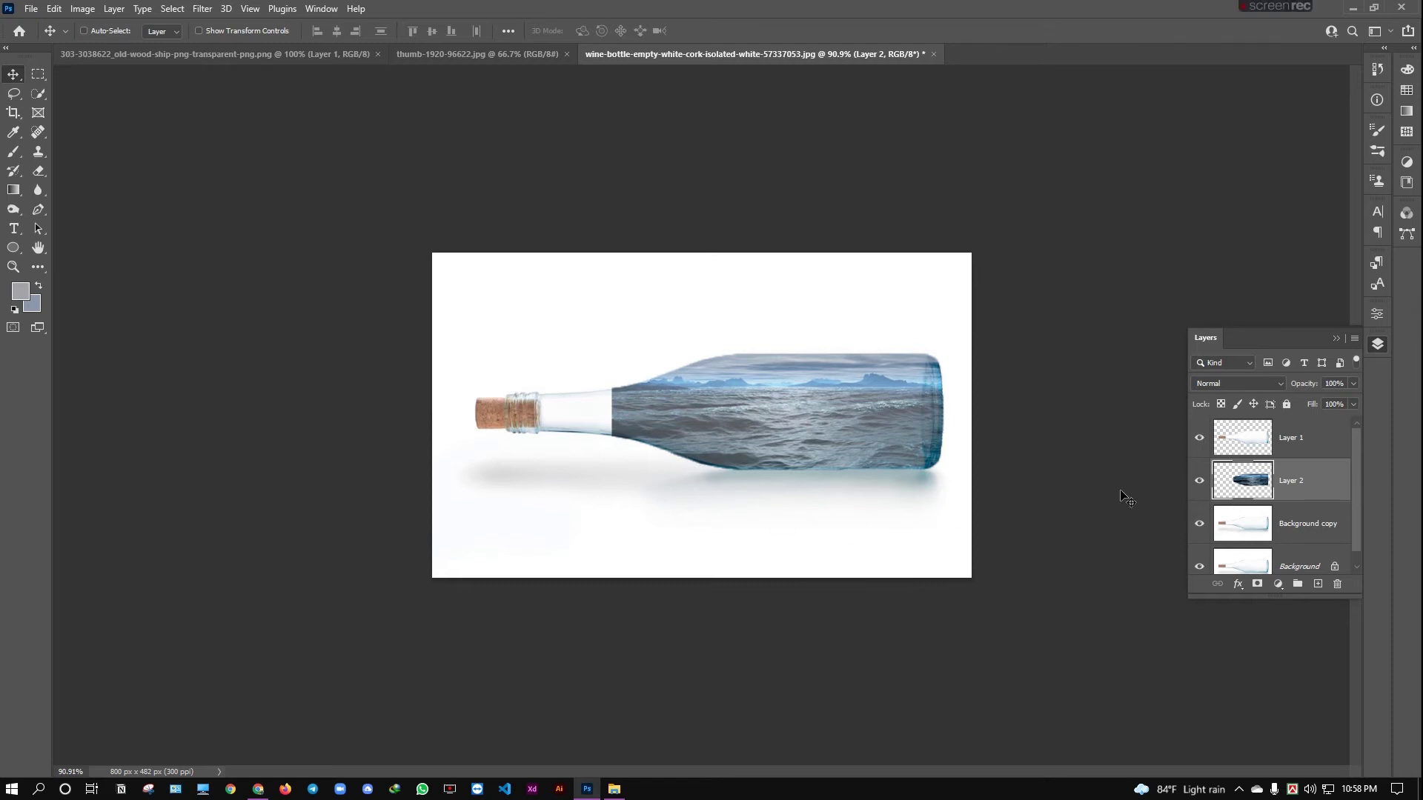
# Drag the ship's Layer 1 into the bottle document, retrying after cancelling the profile mismatch prompt
pyautogui.click(297, 54)
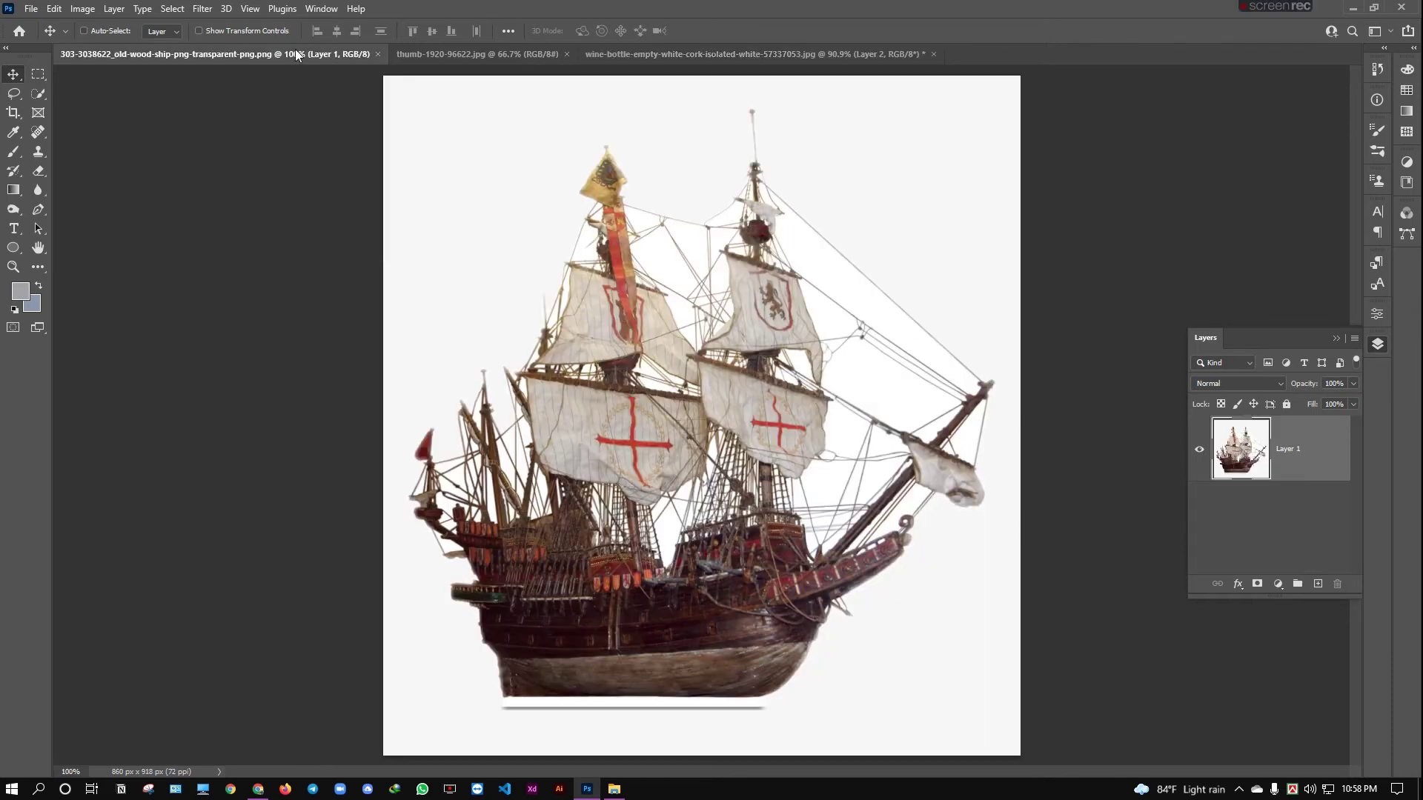
pyautogui.moveTo(1316, 457); pyautogui.dragTo(737, 462)
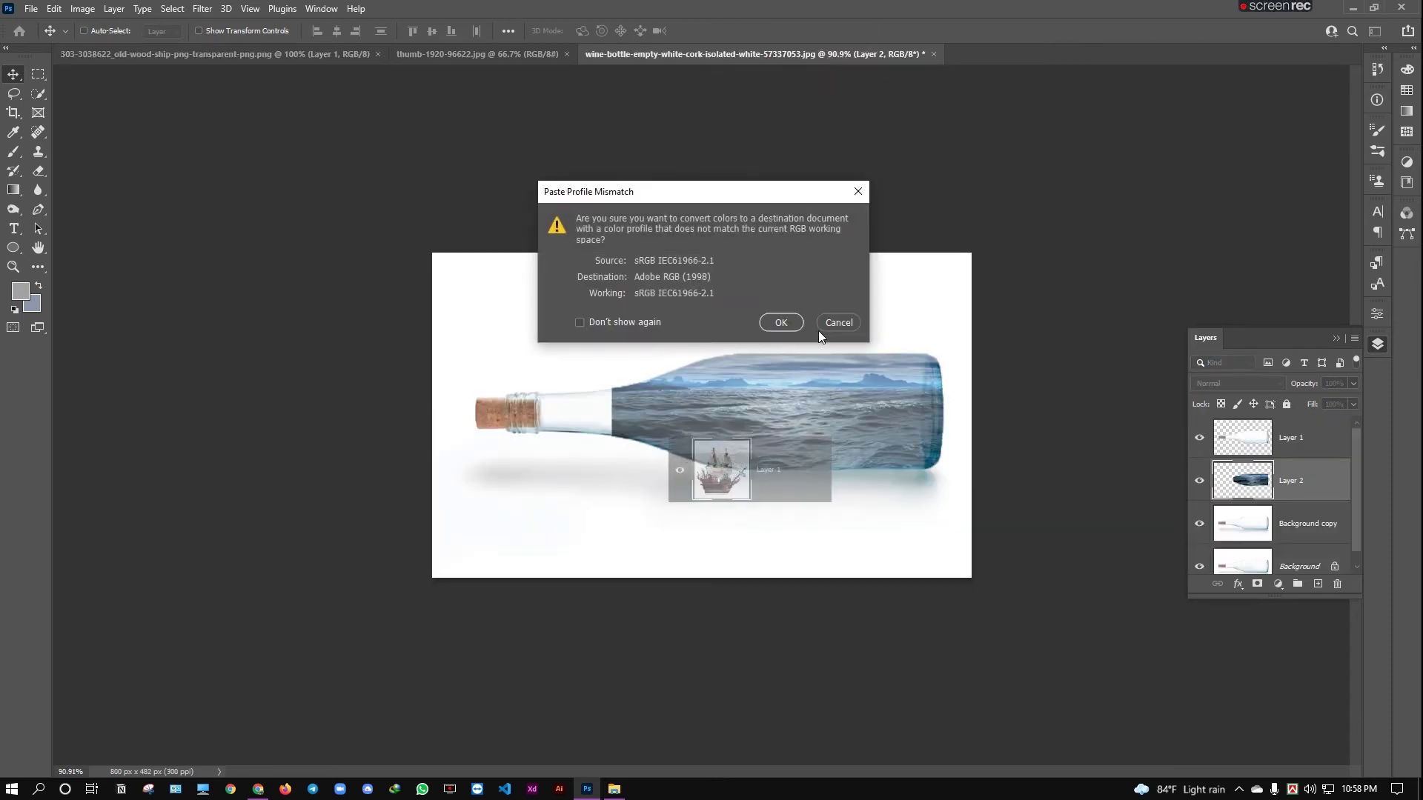
pyautogui.click(838, 322)
pyautogui.click(332, 55)
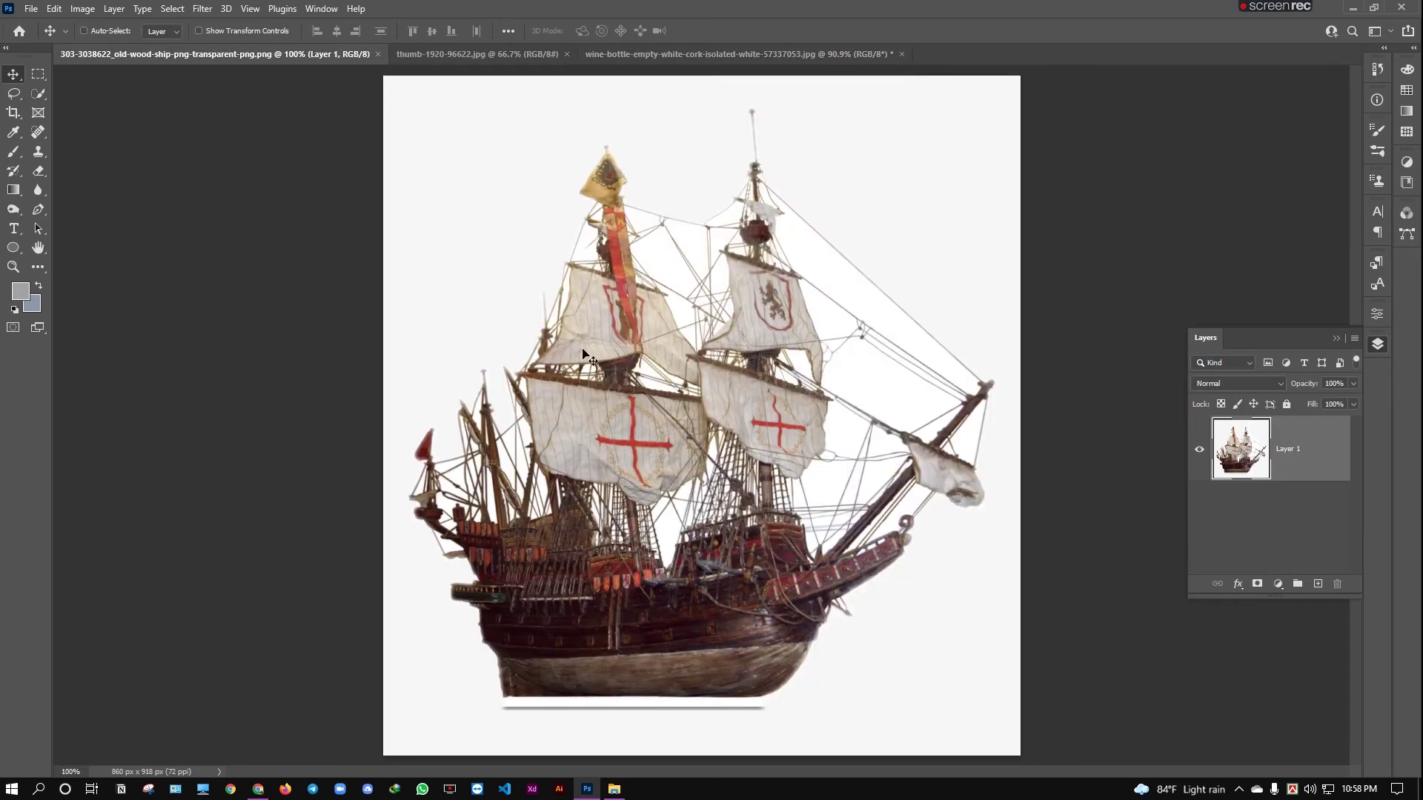
pyautogui.moveTo(1228, 433); pyautogui.dragTo(780, 237)
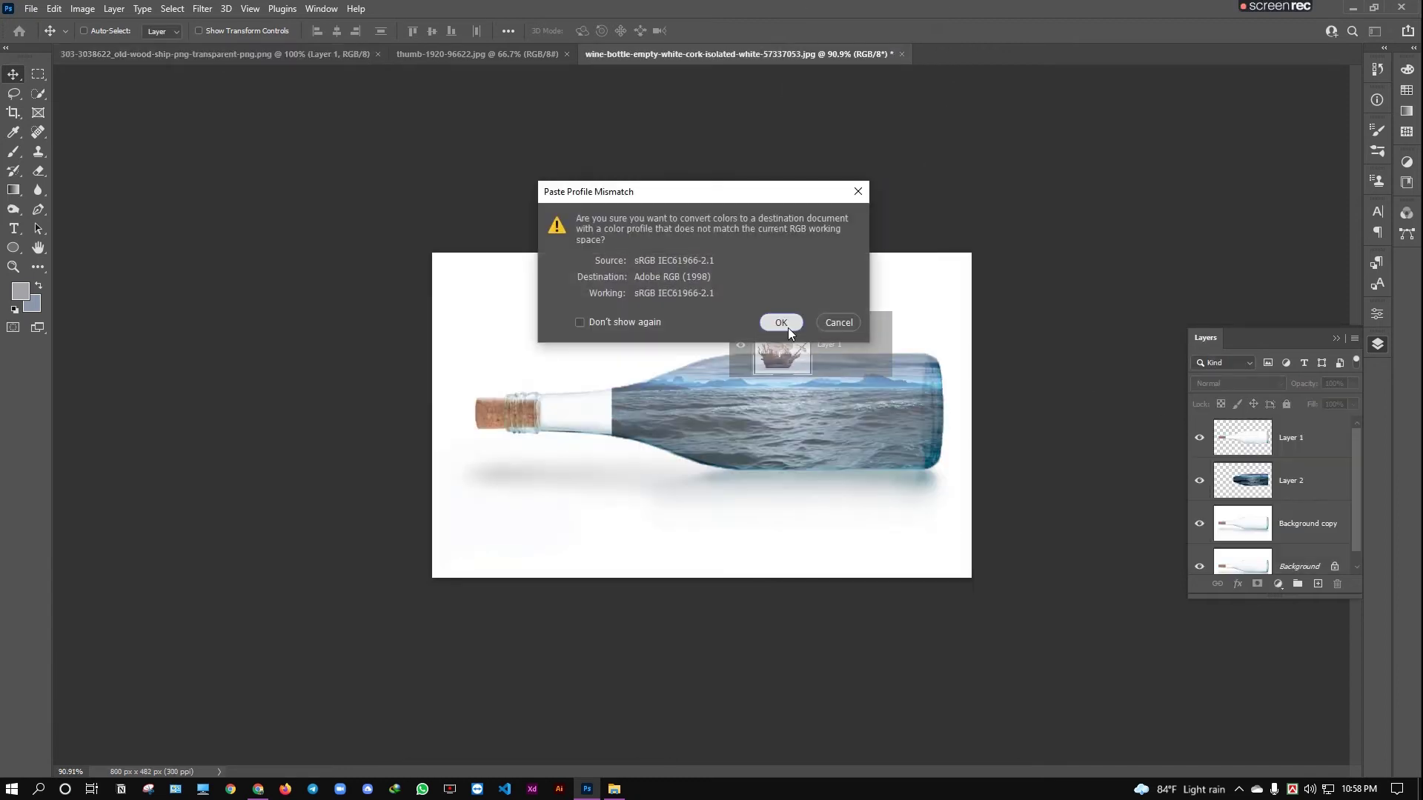
# Confirm pasting the galleon into the bottle document and move it up on the canvas
pyautogui.click(788, 328)
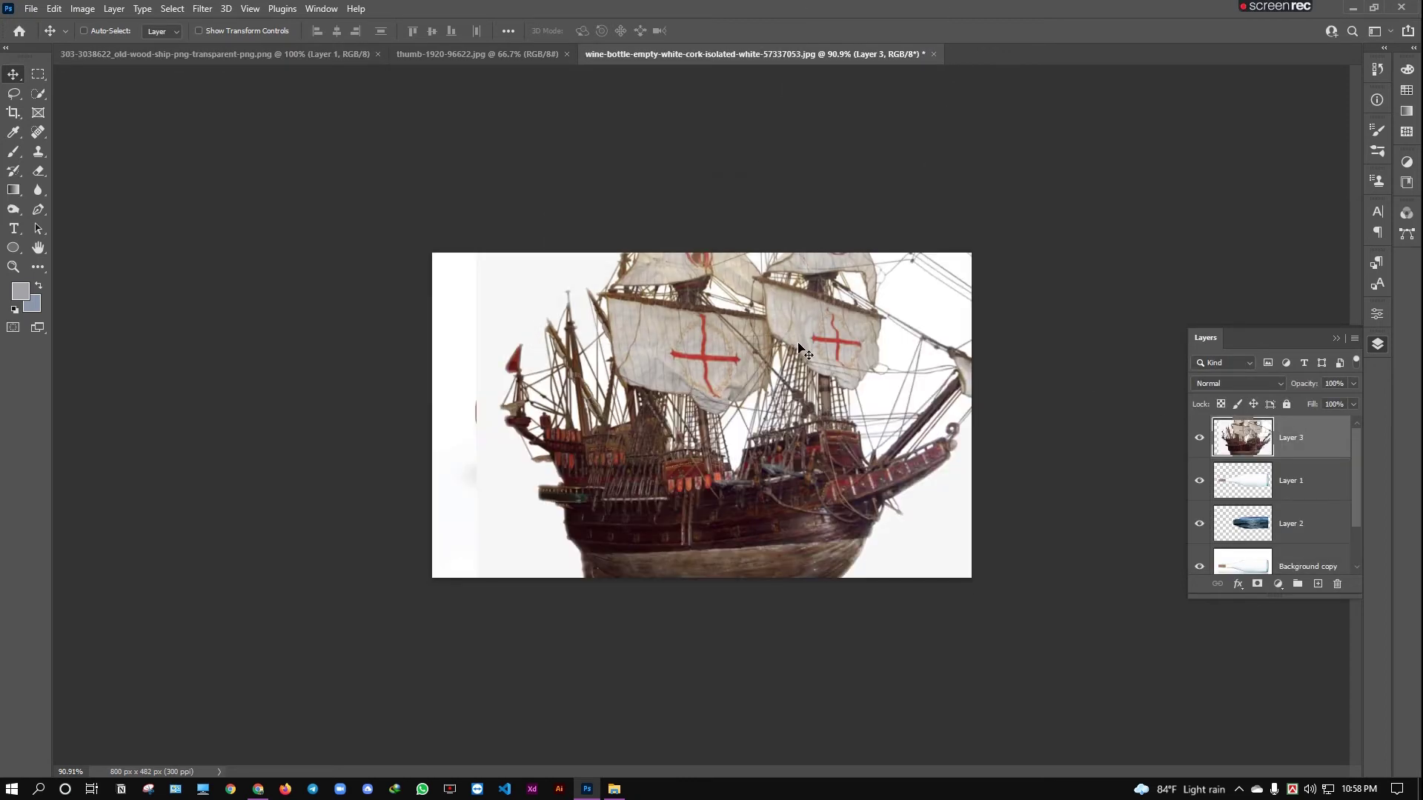
pyautogui.moveTo(785, 348)
pyautogui.mouseDown()
pyautogui.moveTo(780, 426)
pyautogui.moveTo(792, 329)
pyautogui.mouseUp()
pyautogui.scroll(-3, 763, 518)
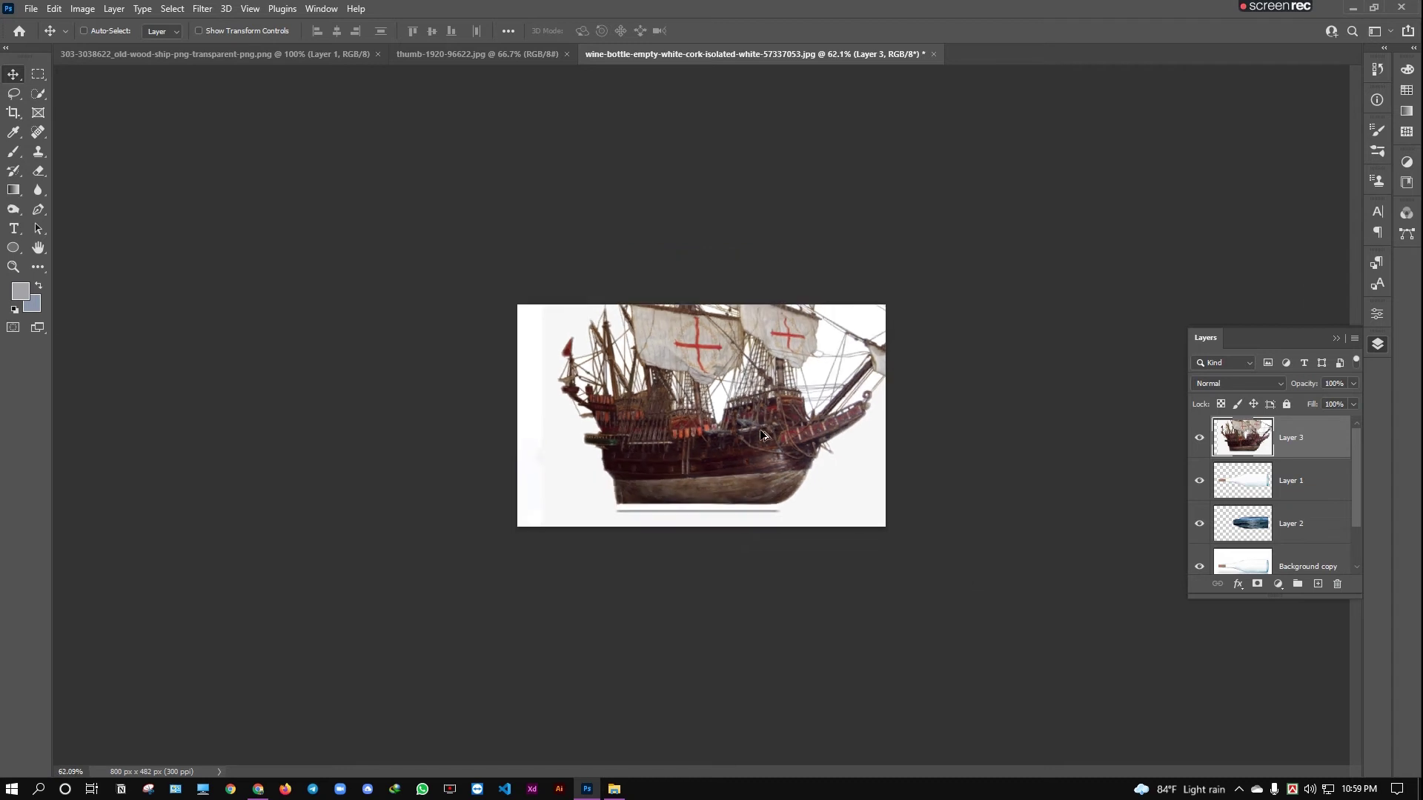
# Scale the galleon down to about 19% and place it inside the bottle body
pyautogui.hotkey('ctrl', 't')
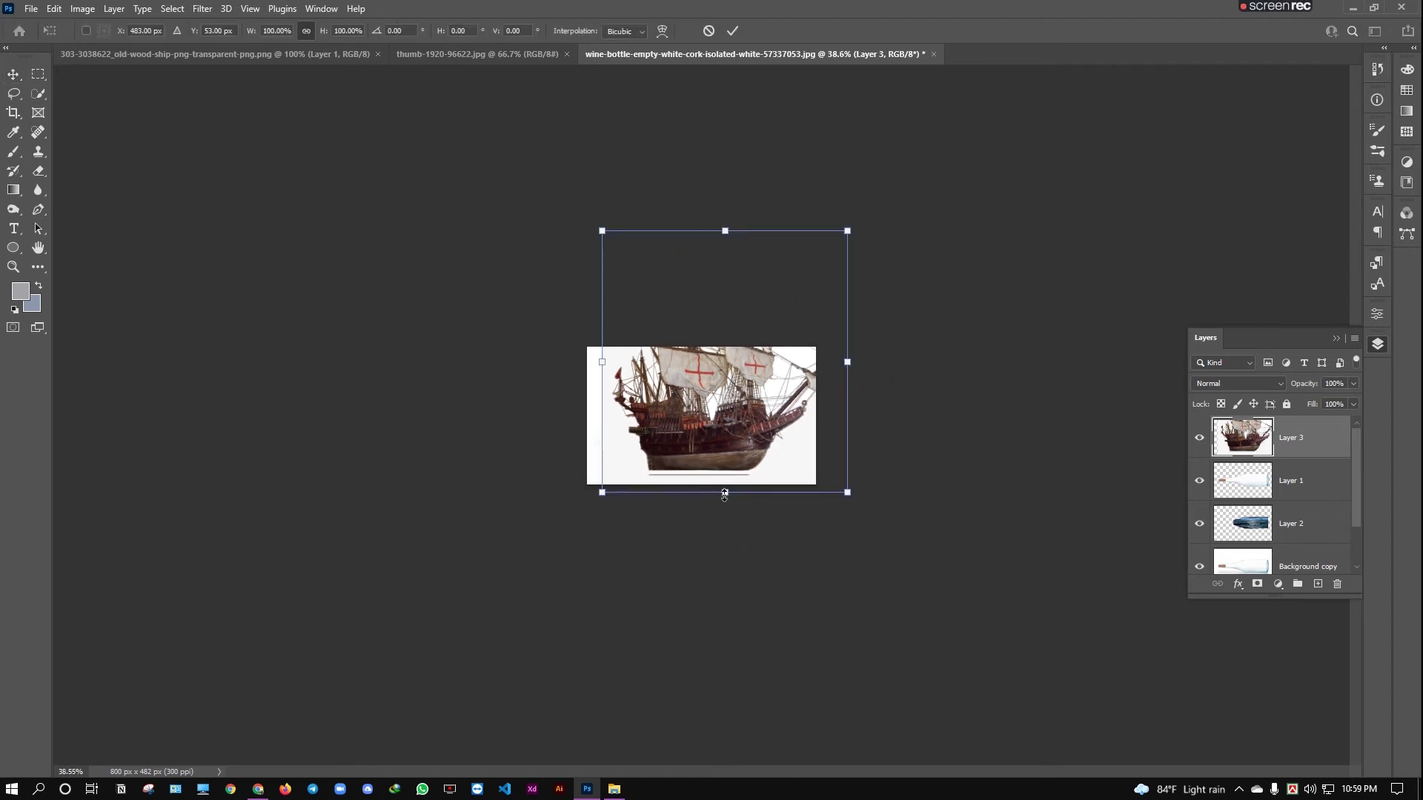
pyautogui.moveTo(724, 493)
pyautogui.mouseDown()
pyautogui.moveTo(726, 328)
pyautogui.moveTo(739, 440)
pyautogui.mouseUp()
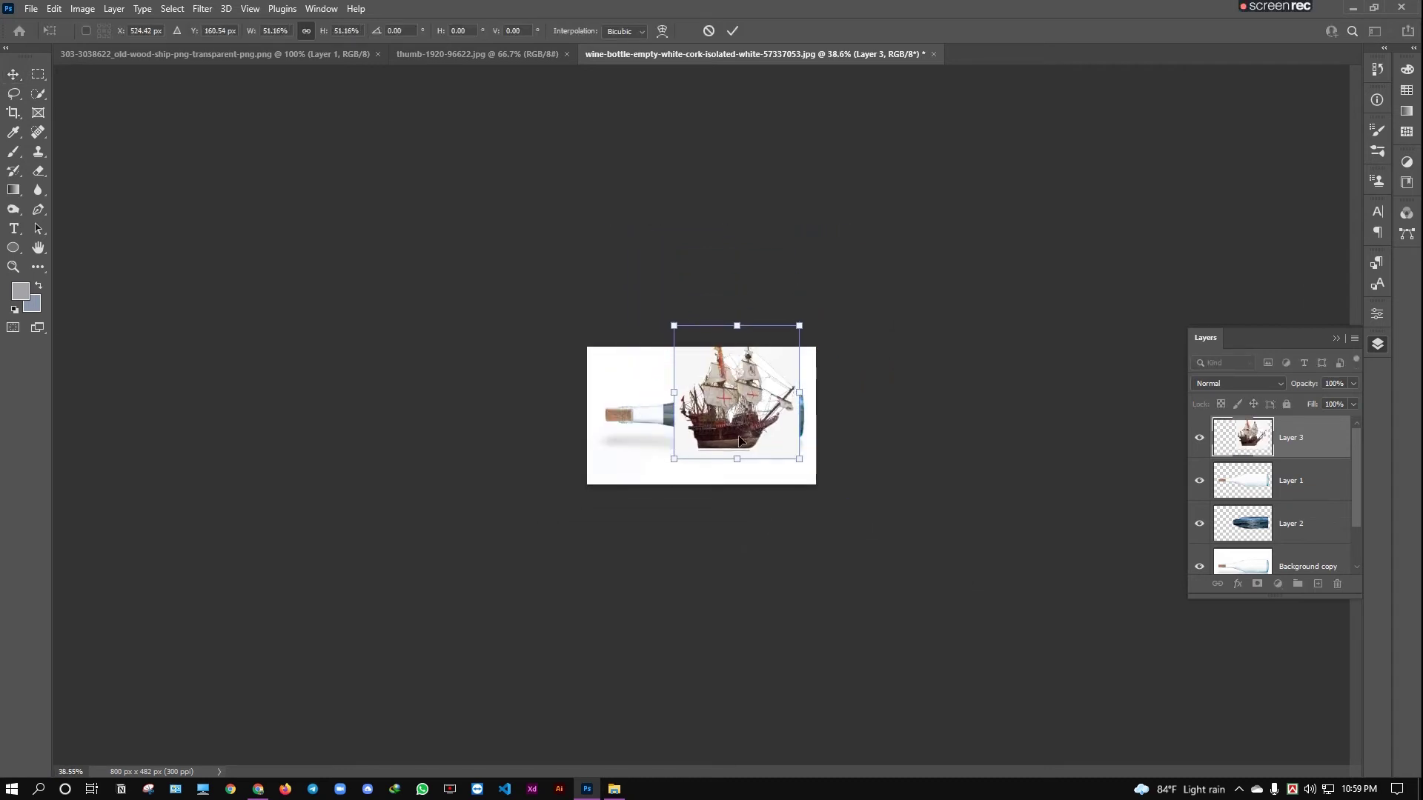
pyautogui.scroll(2, 739, 441)
pyautogui.scroll(1, 787, 524)
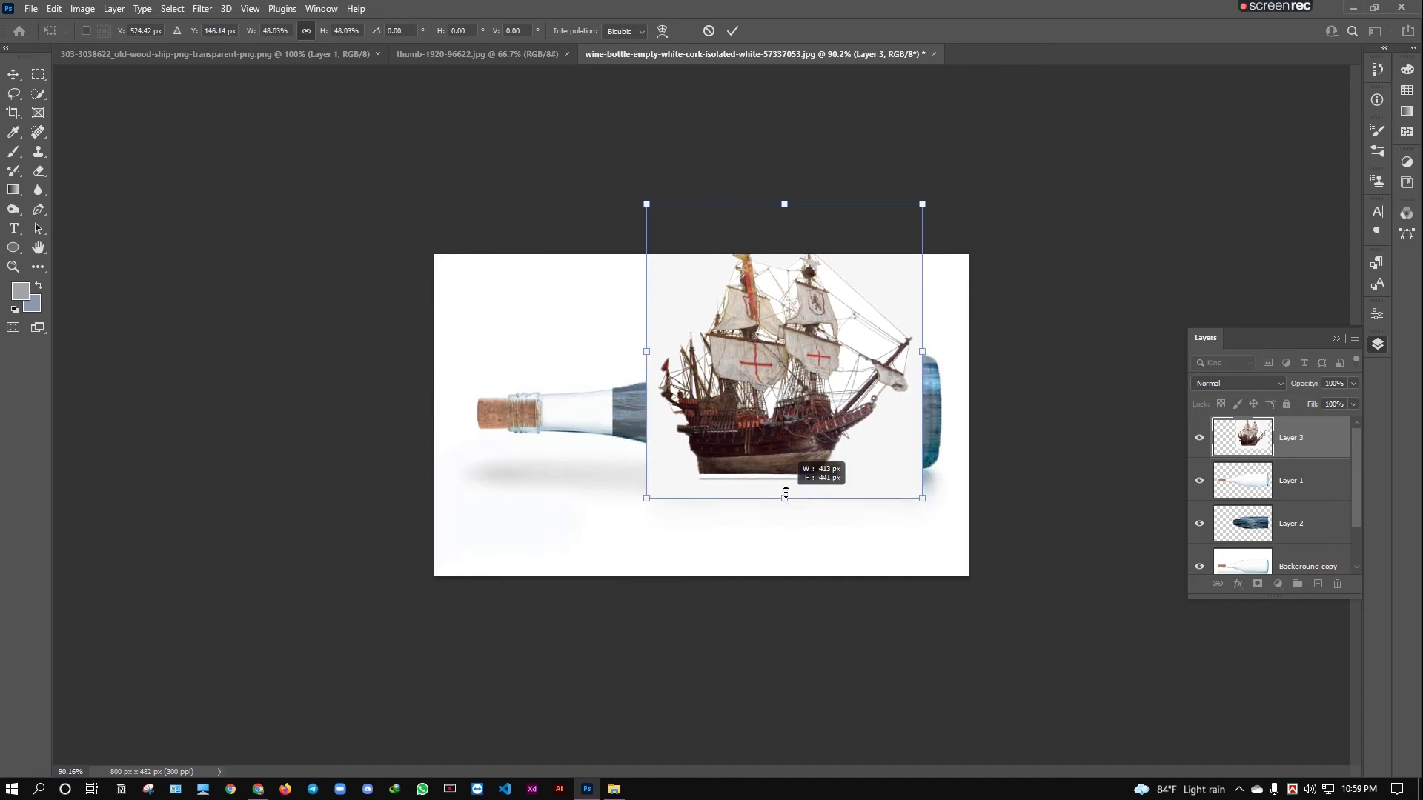
pyautogui.moveTo(785, 514); pyautogui.dragTo(787, 404)
pyautogui.moveTo(786, 348)
pyautogui.mouseDown()
pyautogui.moveTo(795, 487)
pyautogui.moveTo(785, 417)
pyautogui.moveTo(805, 458)
pyautogui.moveTo(800, 424)
pyautogui.mouseUp()
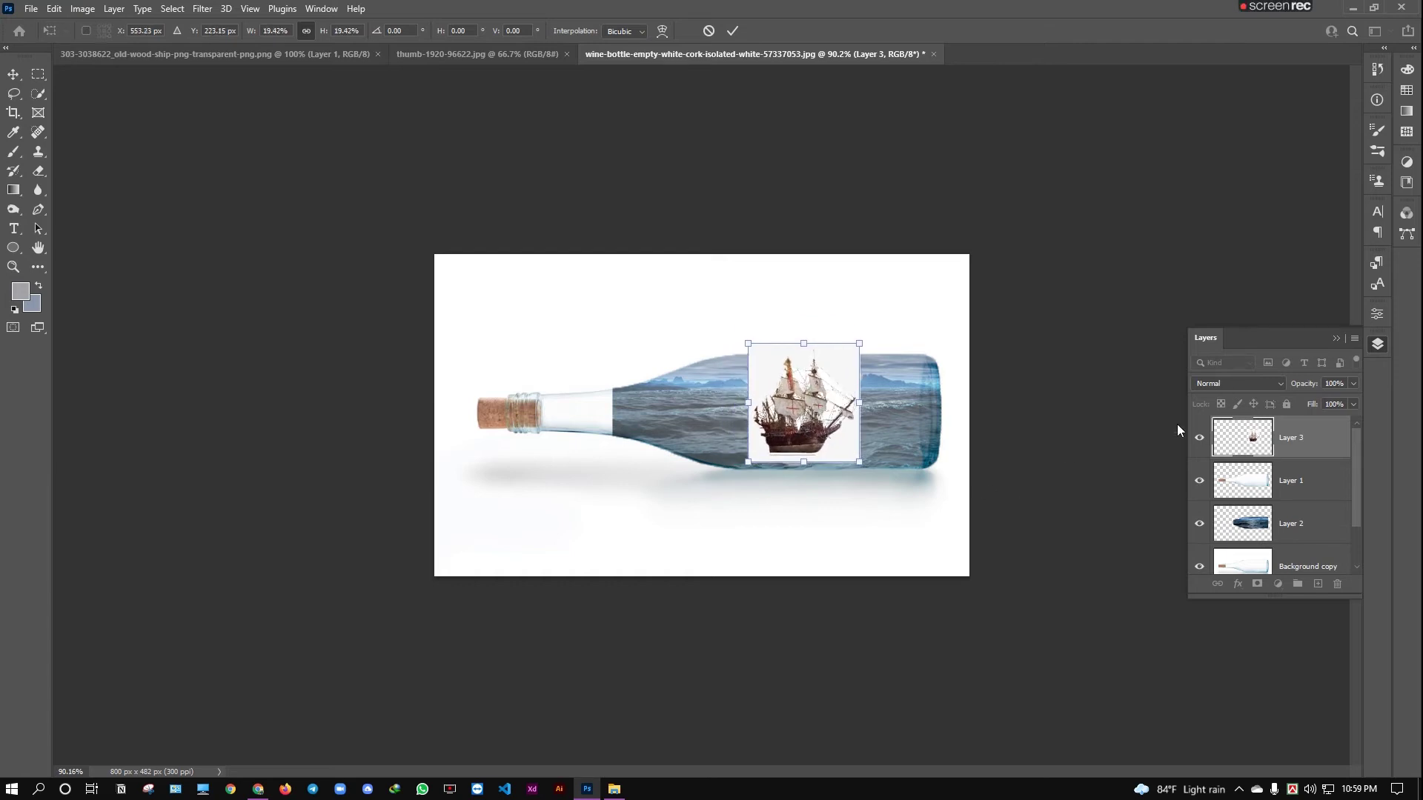
pyautogui.press('Return')
pyautogui.click(1236, 383)
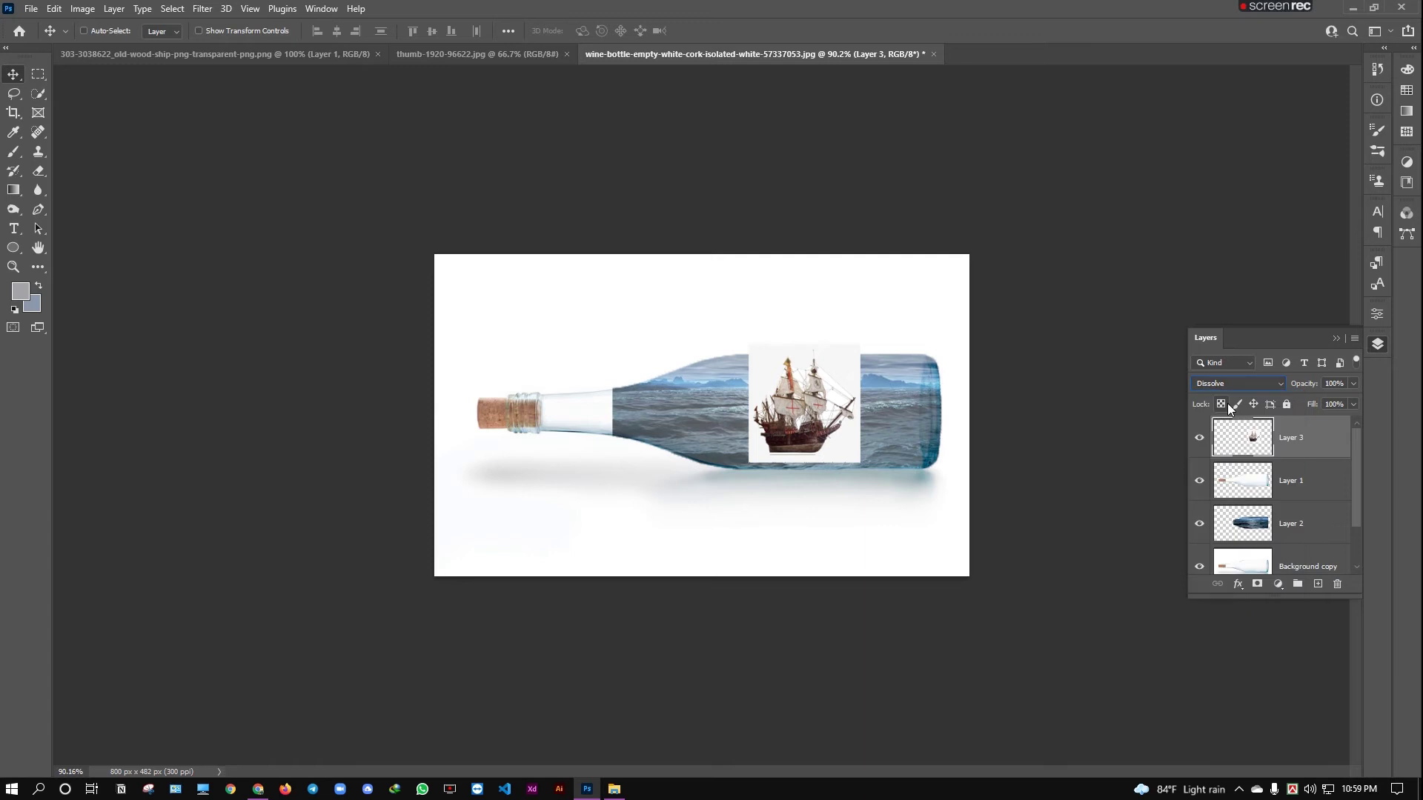
# Set the galleon layer to Darken blending and scale it down slightly inside the bottle
pyautogui.click(1234, 383)
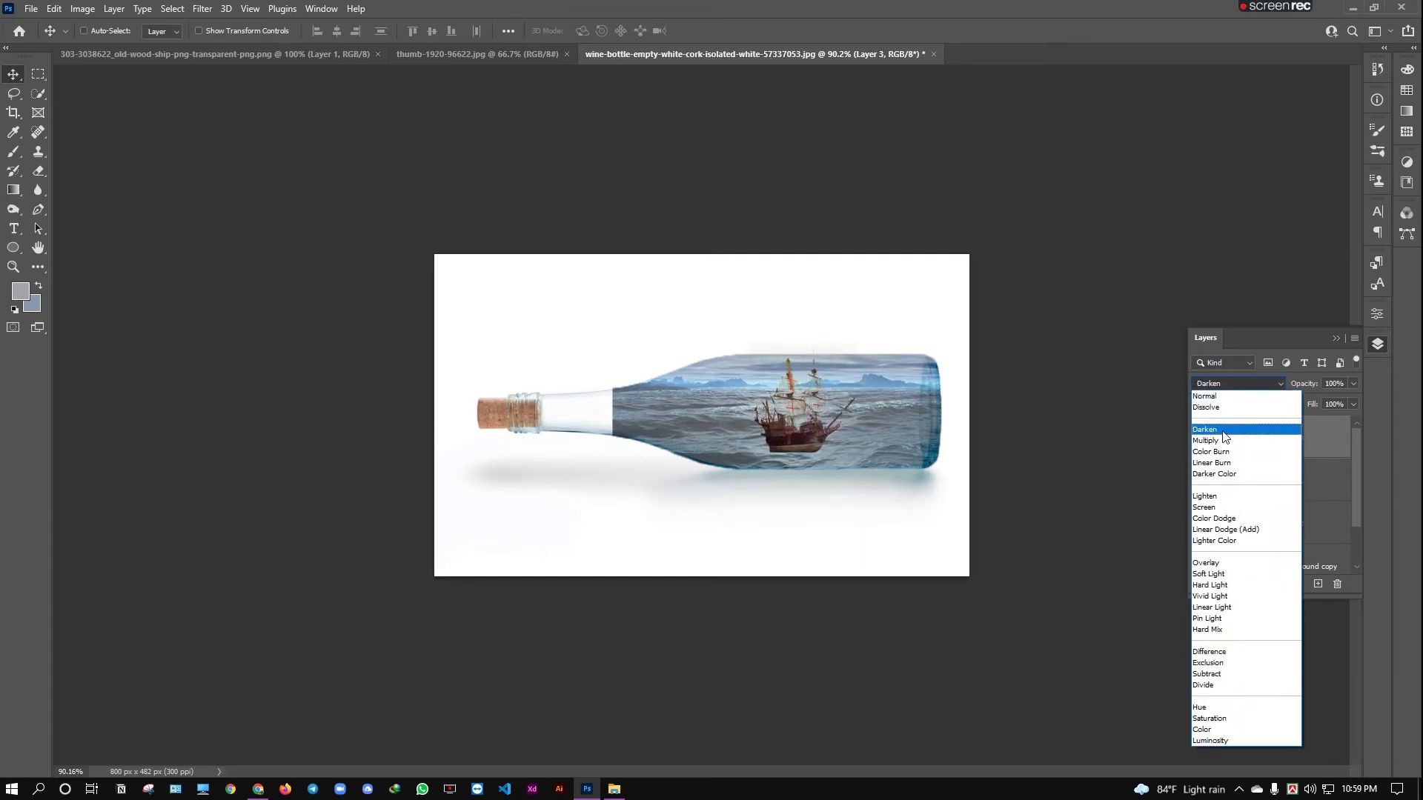
pyautogui.click(1226, 429)
pyautogui.hotkey('ctrl', 't')
pyautogui.moveTo(803, 451)
pyautogui.mouseDown()
pyautogui.moveTo(800, 437)
pyautogui.moveTo(826, 435)
pyautogui.mouseUp()
pyautogui.hotkey('ctrl', 'z')
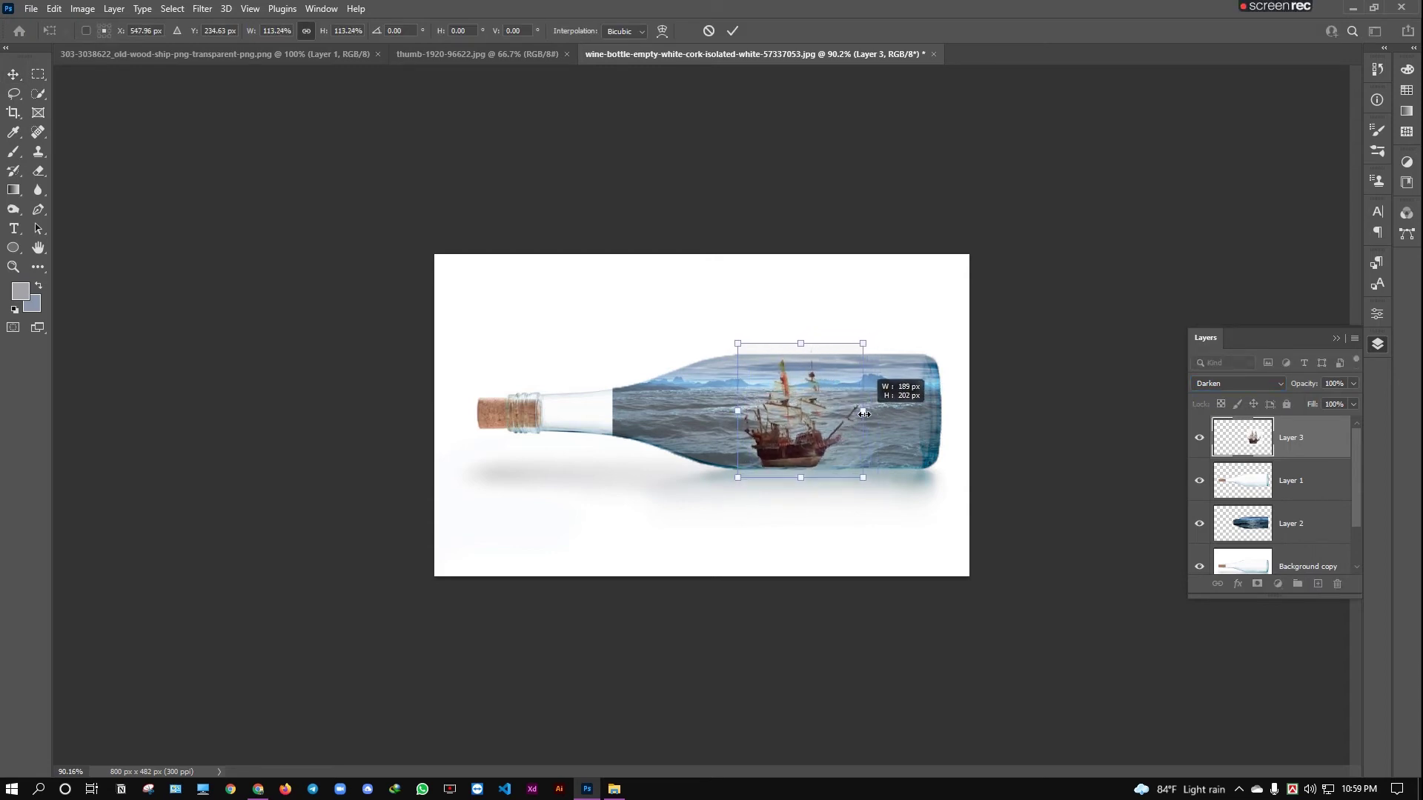
pyautogui.press('Return')
pyautogui.click(1237, 383)
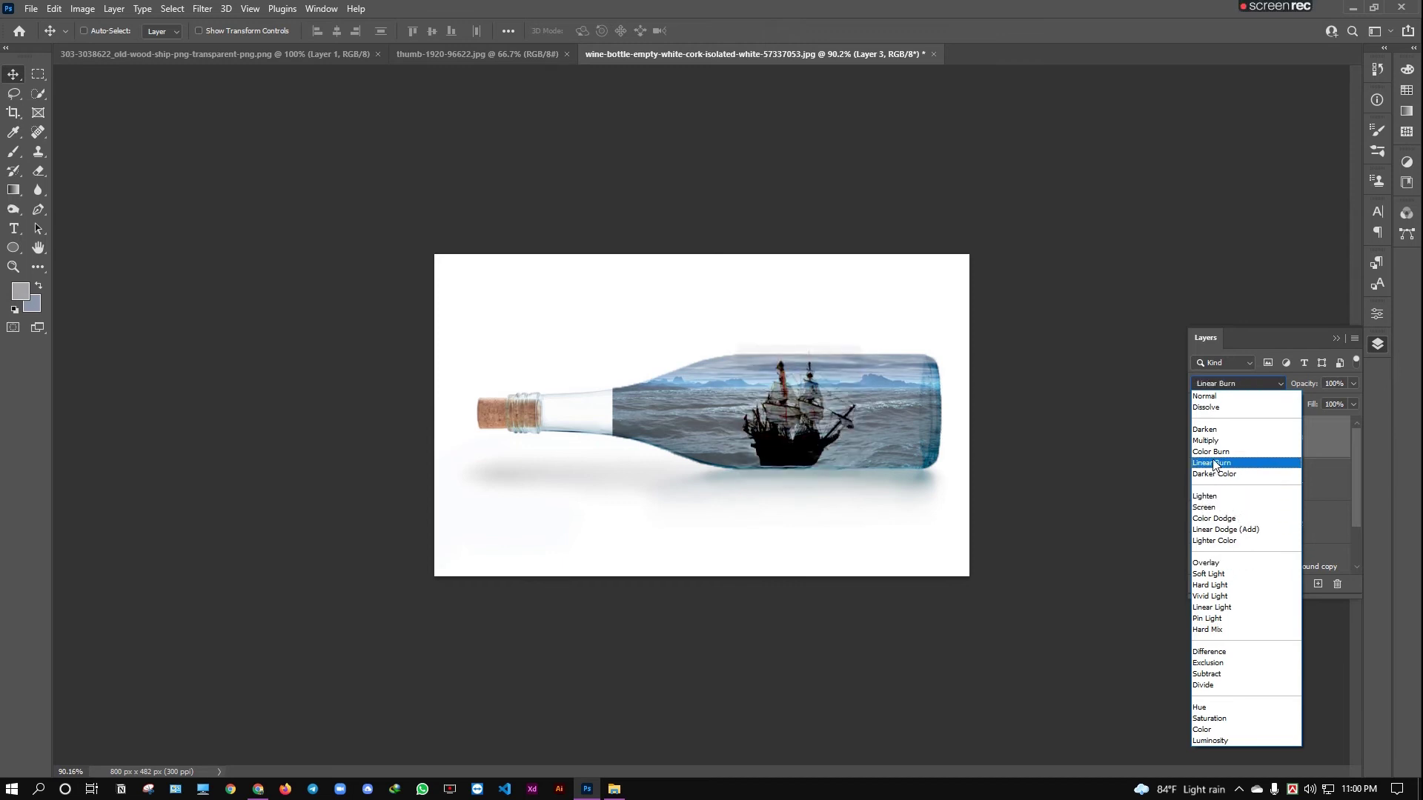
pyautogui.click(1214, 430)
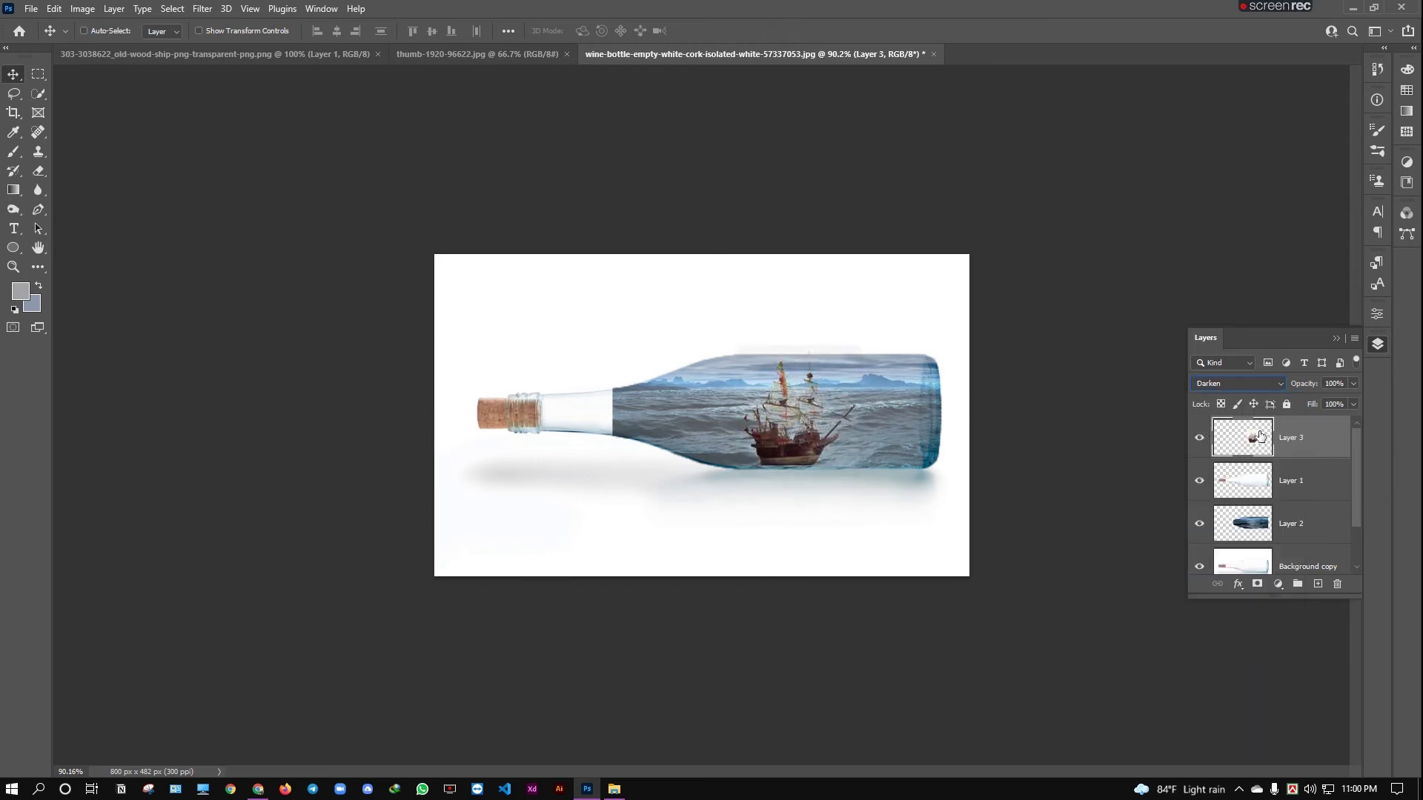
# Move the ship layer below Layer 1 and fade Layer 1 to 16% opacity
pyautogui.moveTo(1259, 435); pyautogui.dragTo(1241, 487)
pyautogui.click(1272, 439)
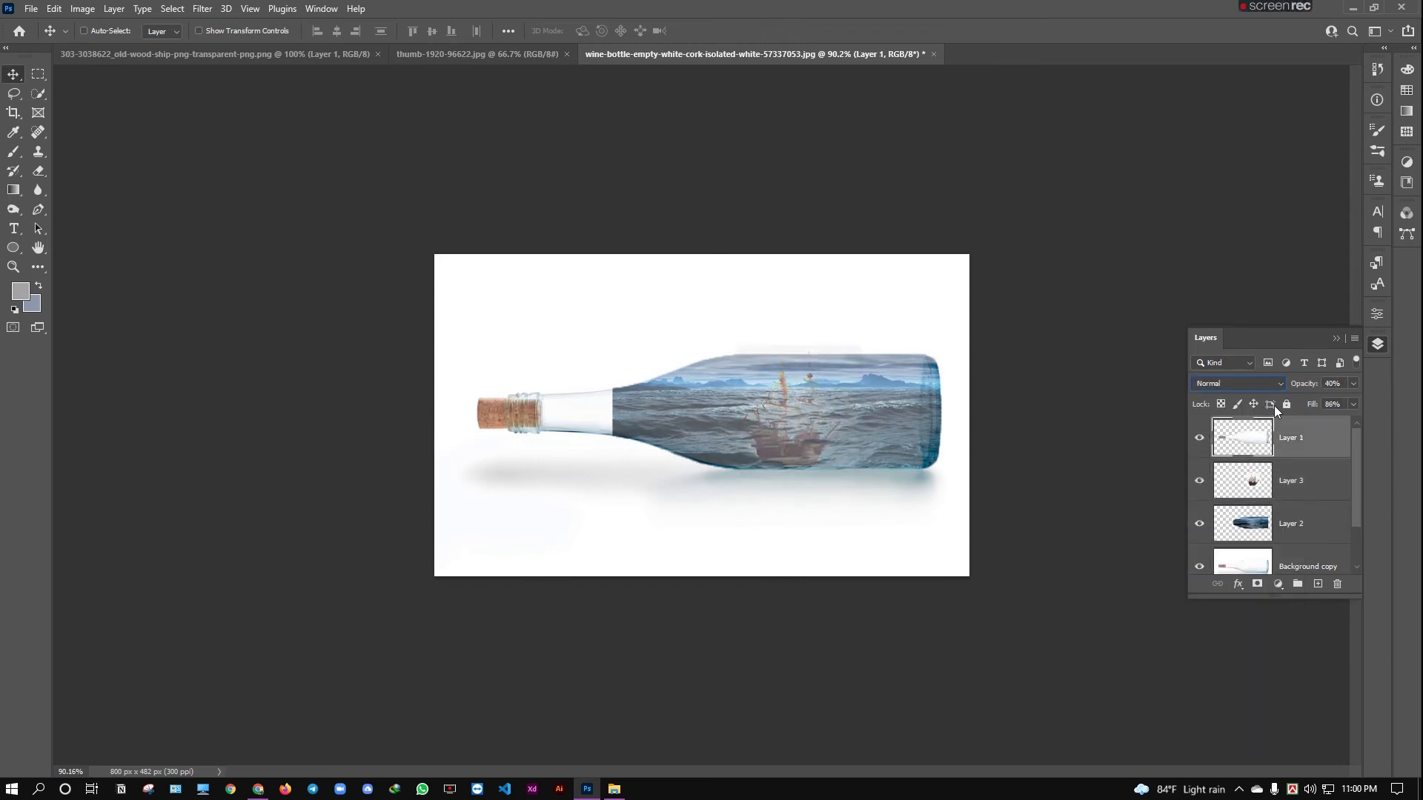
pyautogui.moveTo(1310, 383); pyautogui.dragTo(1294, 387)
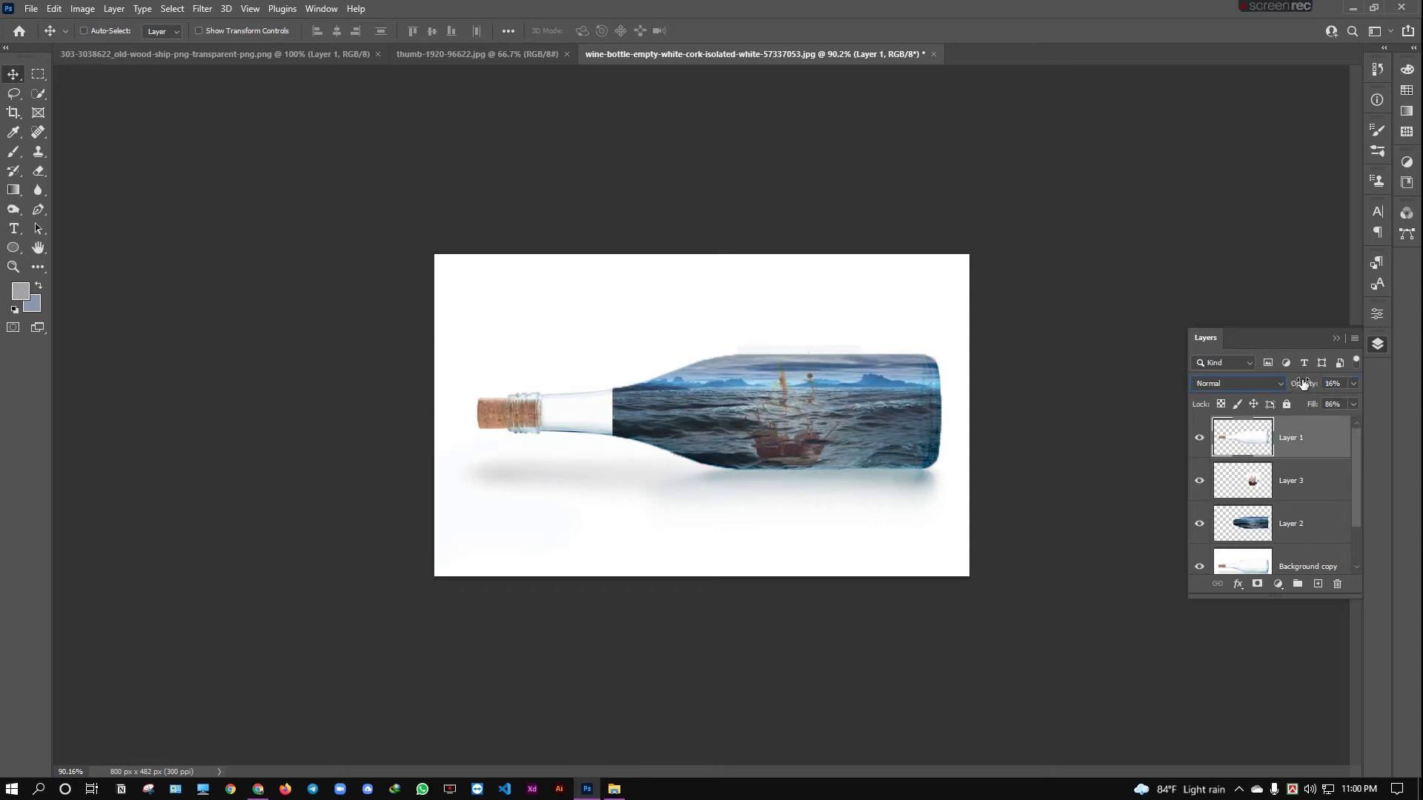
pyautogui.moveTo(802, 443); pyautogui.dragTo(793, 590)
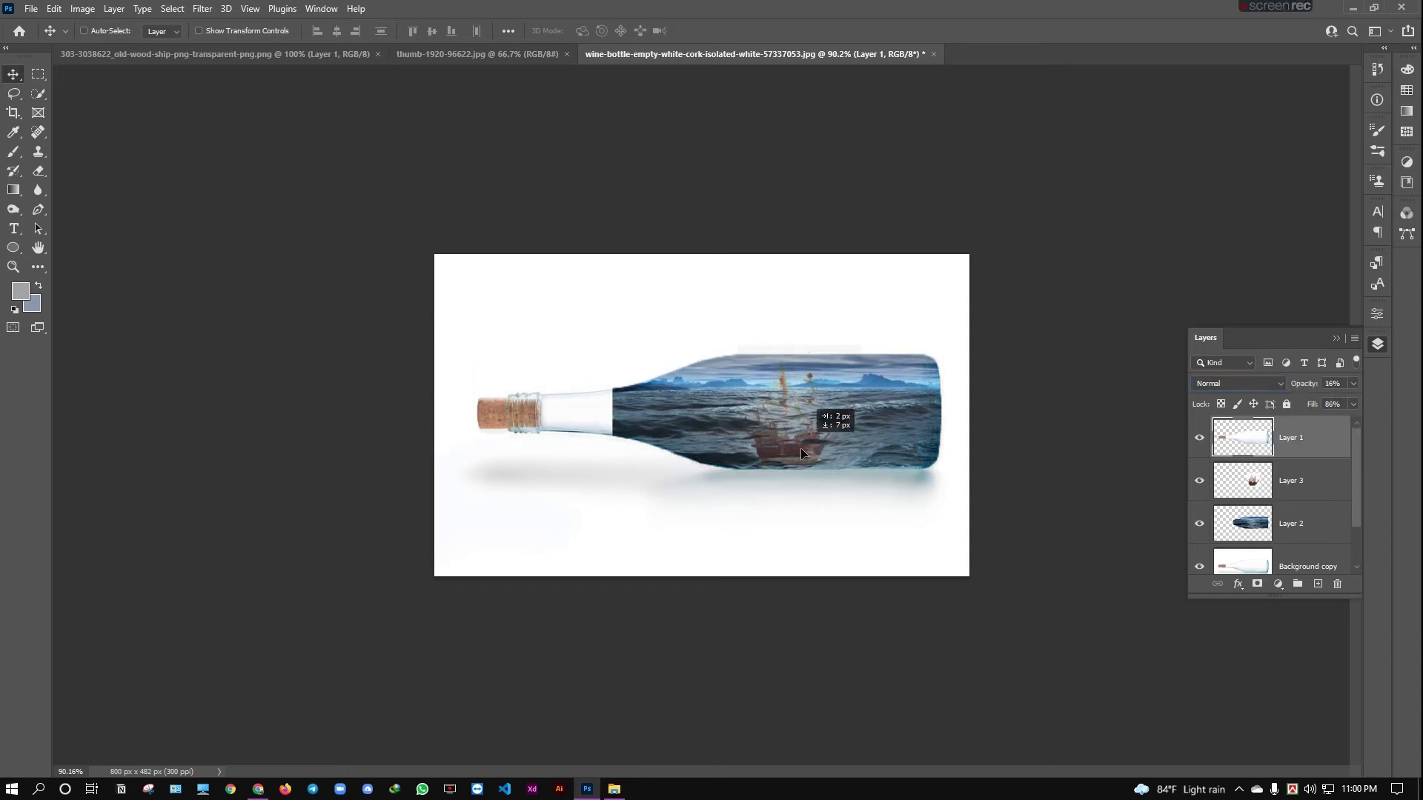
pyautogui.moveTo(791, 447); pyautogui.dragTo(804, 448)
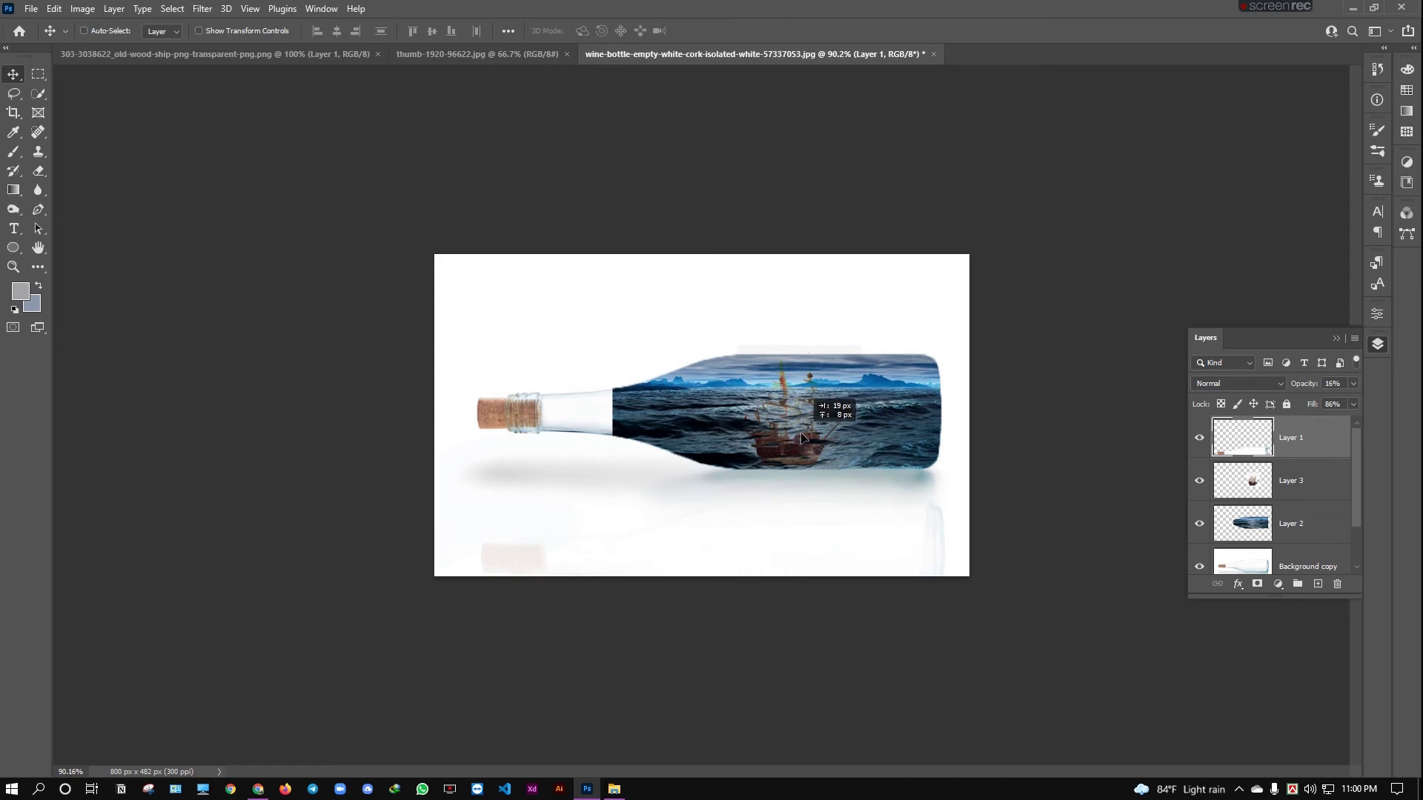
# Undo the overlay's stray shift and nudge the ship to the right
pyautogui.click(1214, 482)
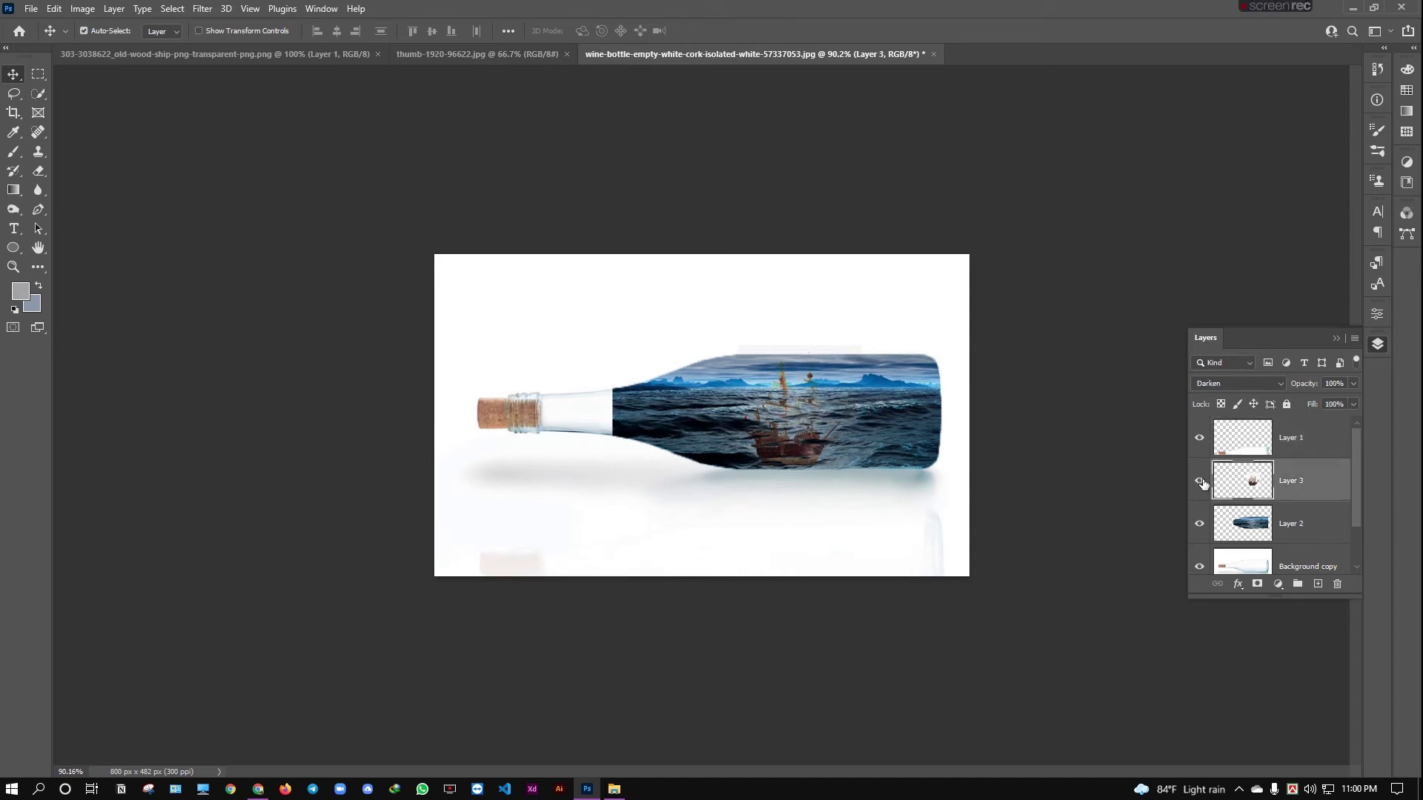
pyautogui.hotkey('ctrl', 'z')
pyautogui.hotkey('ctrl', 'z')
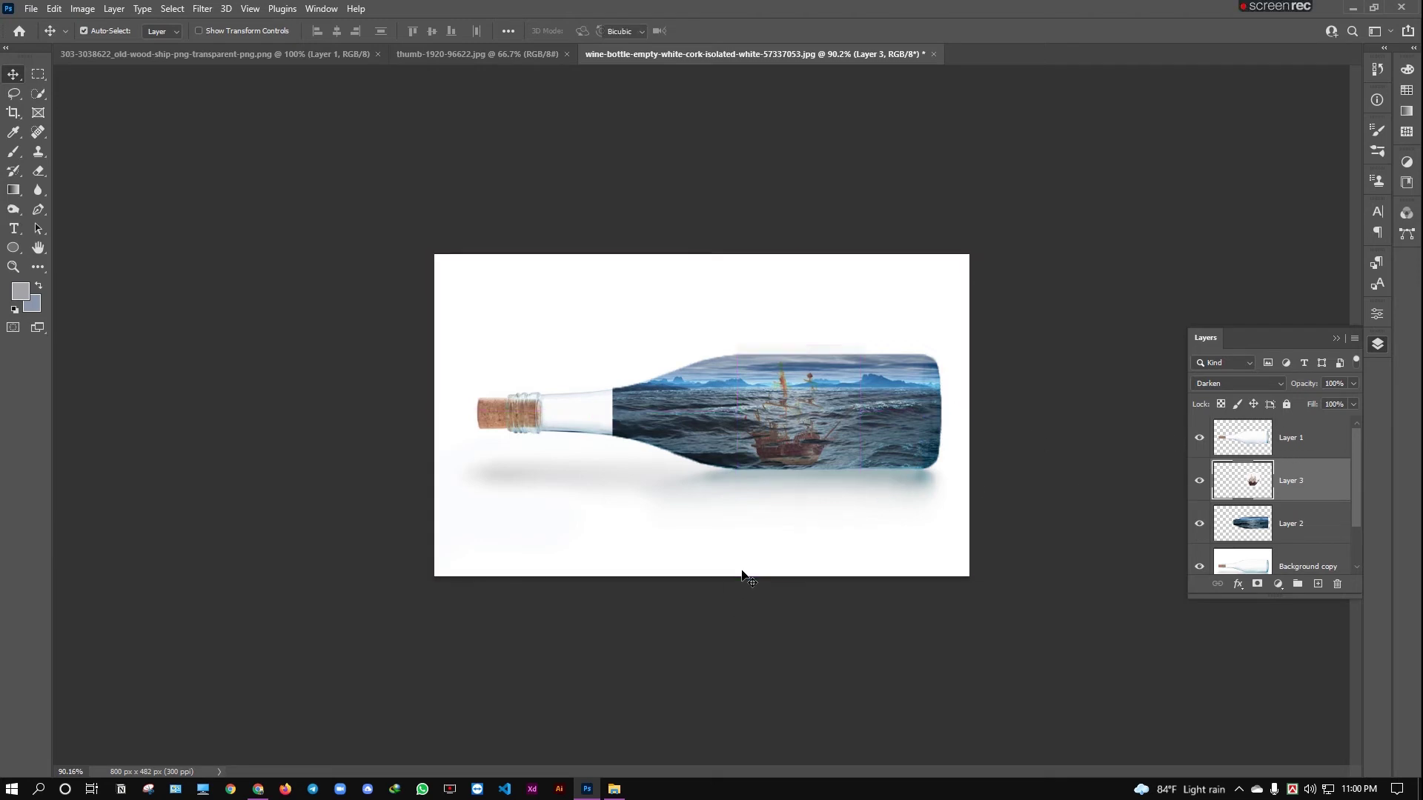
pyautogui.hotkey('ctrl', 't')
pyautogui.moveTo(797, 457); pyautogui.dragTo(864, 437)
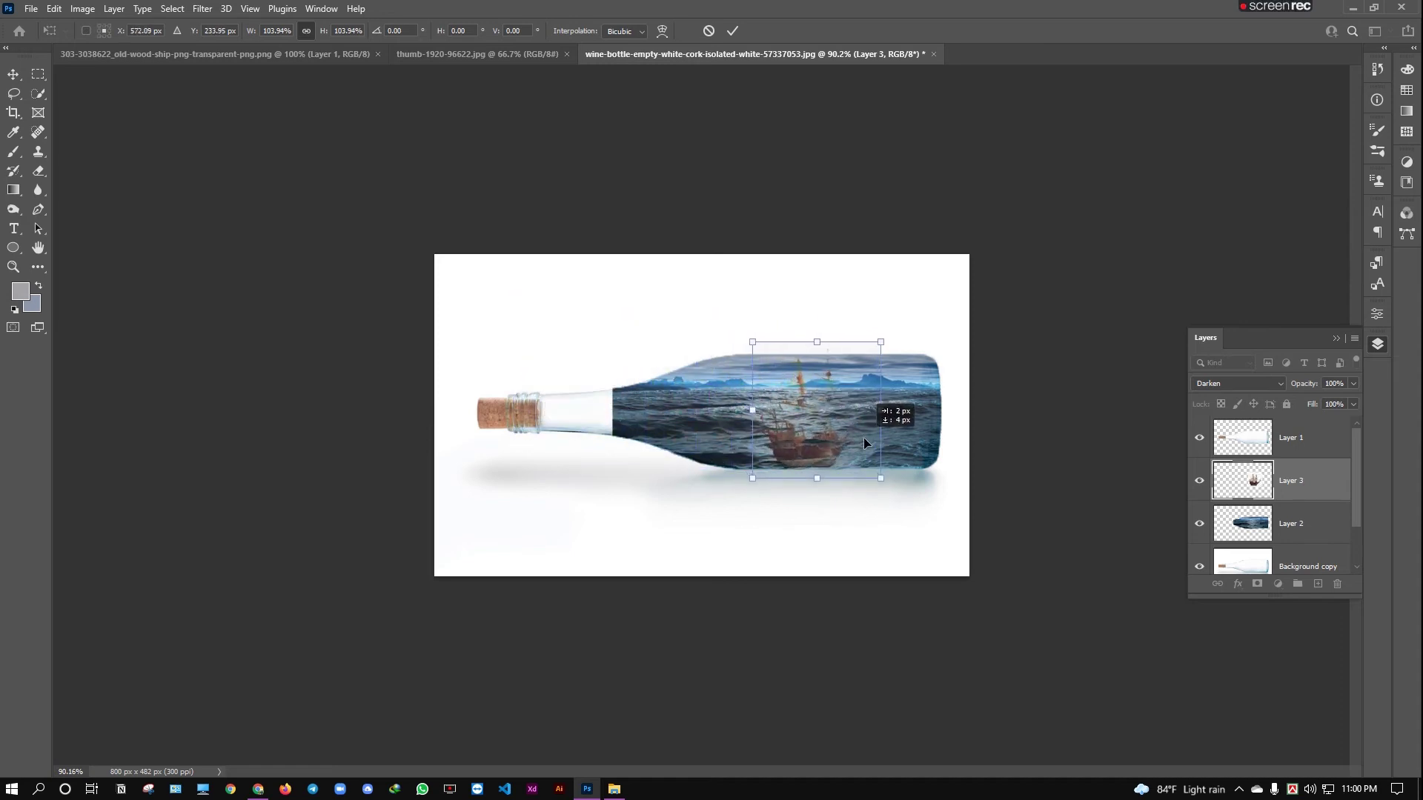
pyautogui.click(1259, 532)
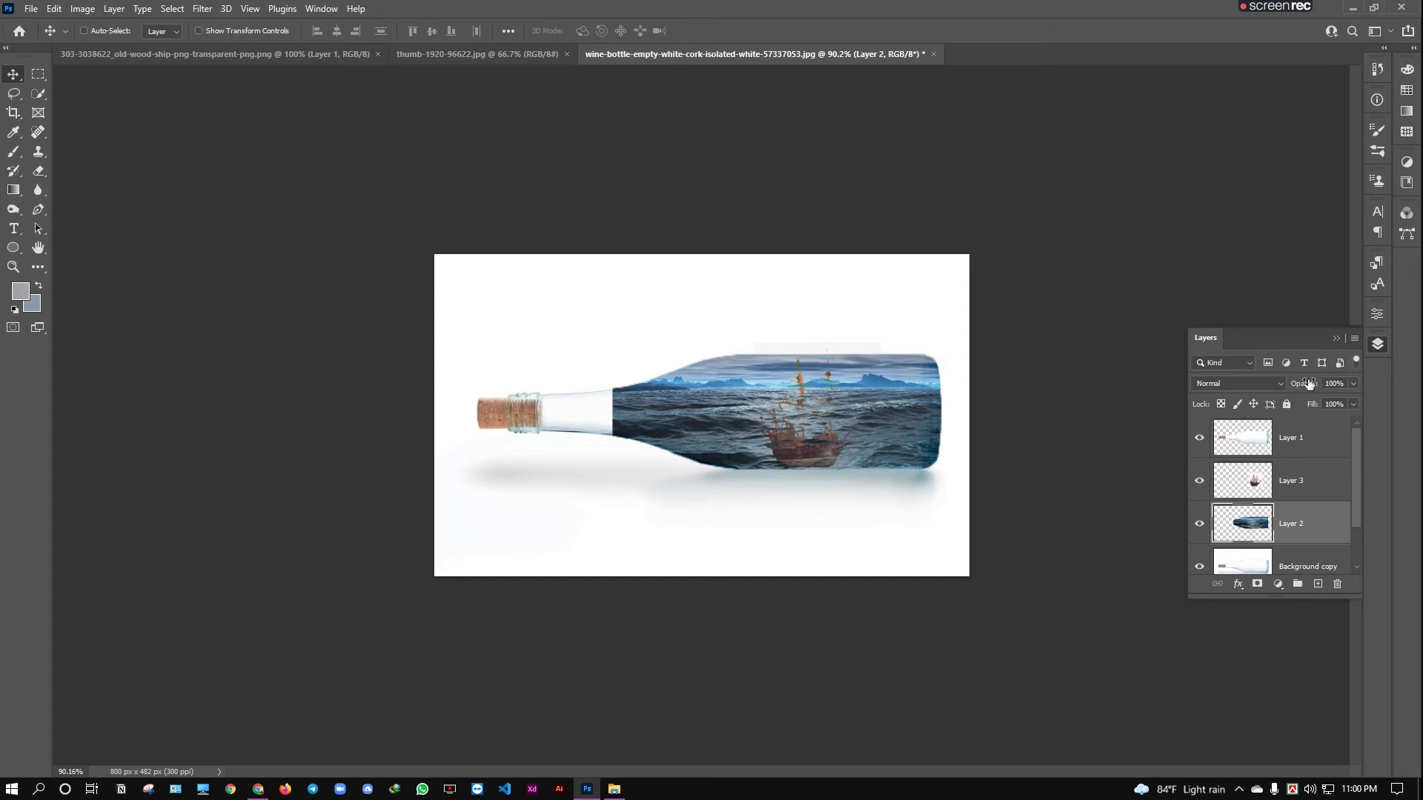
# Set the sea layer to 94% opacity and fill, and the ship's fill to 95%, shifted left
pyautogui.moveTo(1308, 383); pyautogui.dragTo(1301, 404)
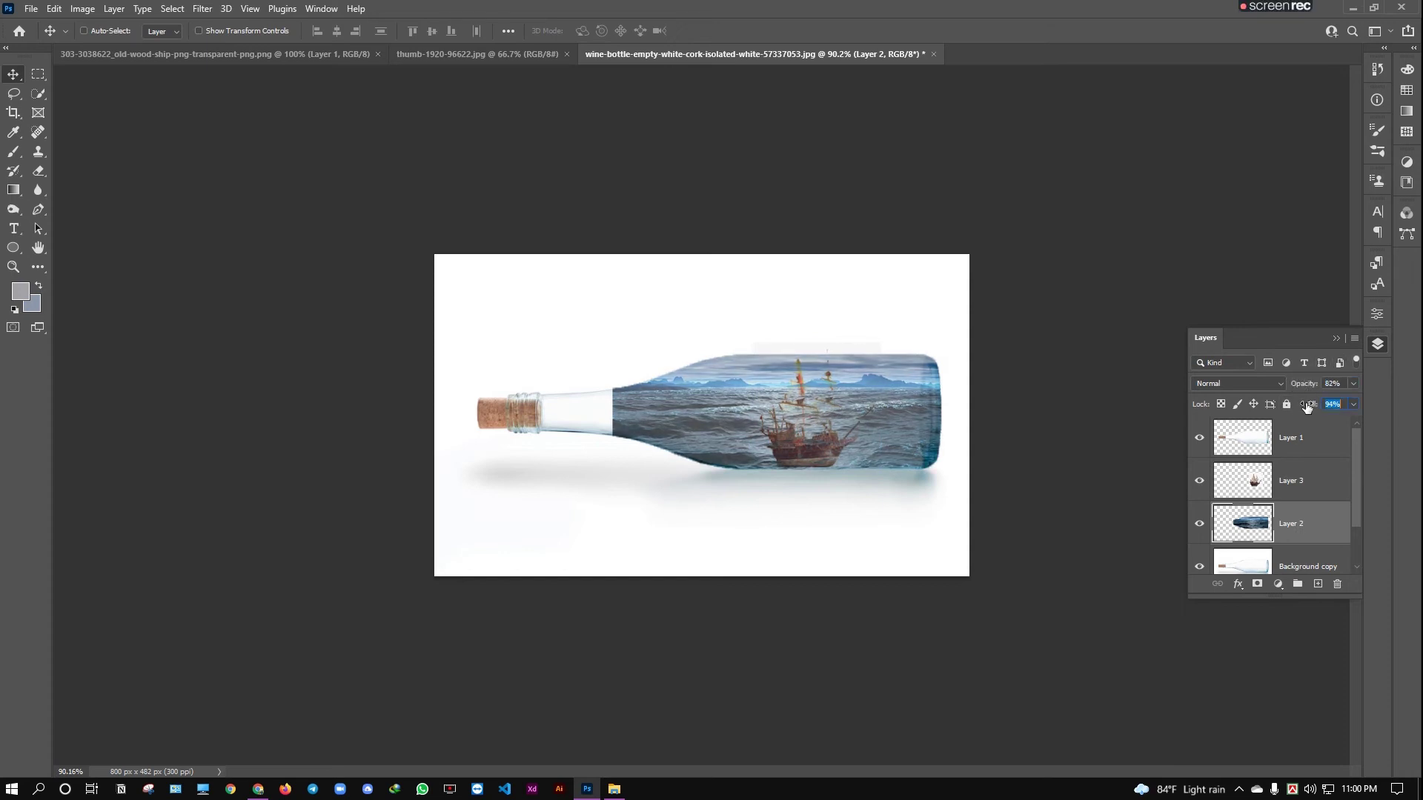
pyautogui.click(1253, 482)
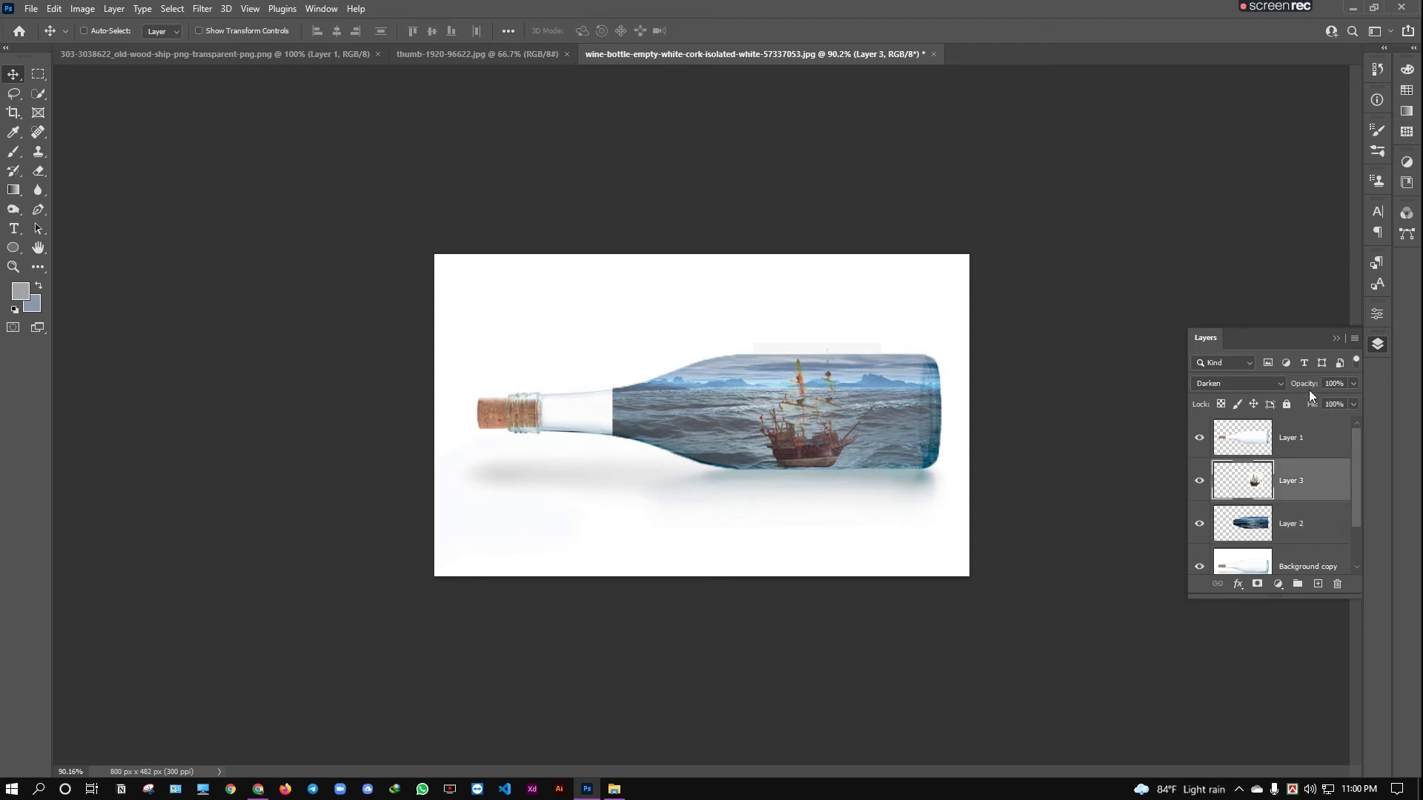
pyautogui.click(1299, 384)
pyautogui.moveTo(1311, 406); pyautogui.dragTo(1323, 384)
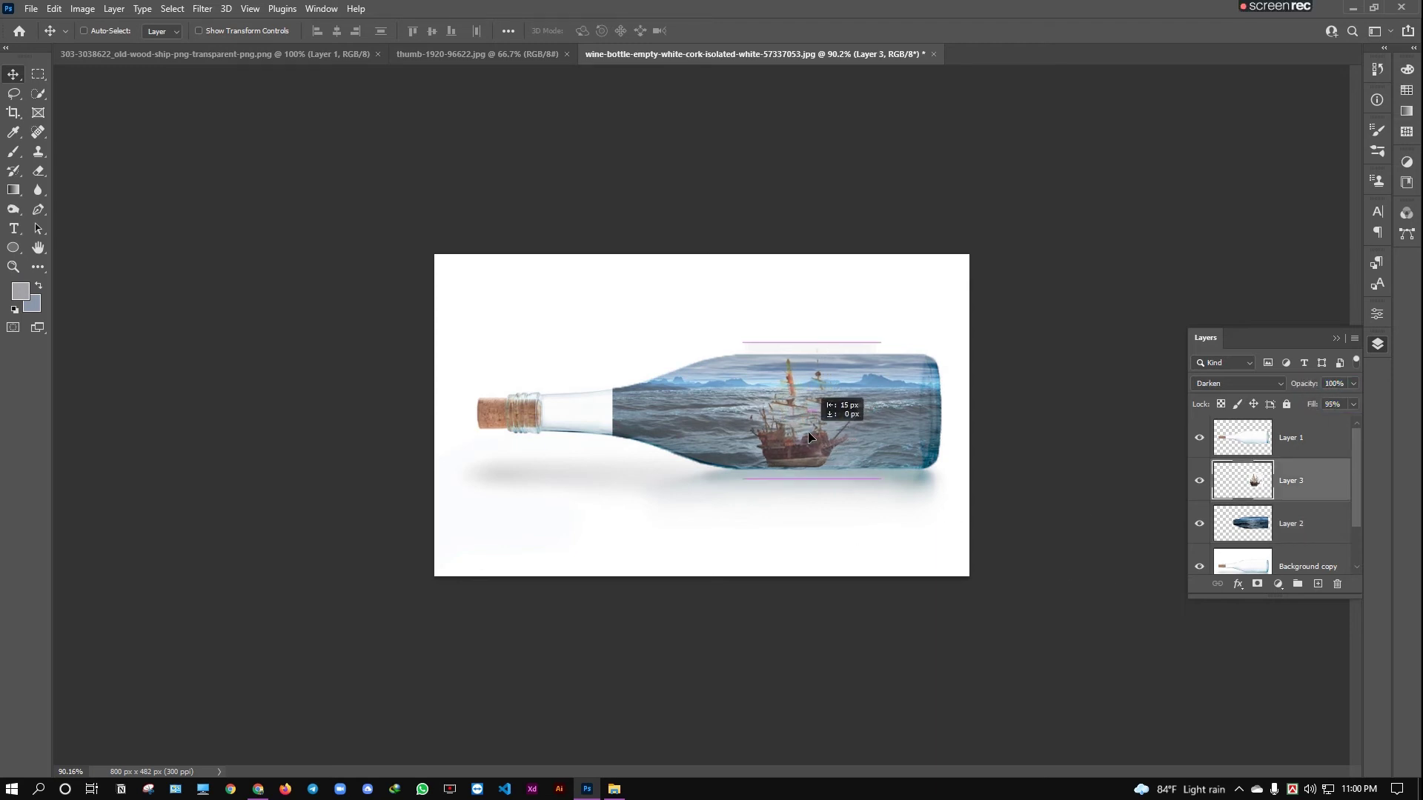
pyautogui.moveTo(819, 439); pyautogui.dragTo(806, 442)
pyautogui.click(1279, 525)
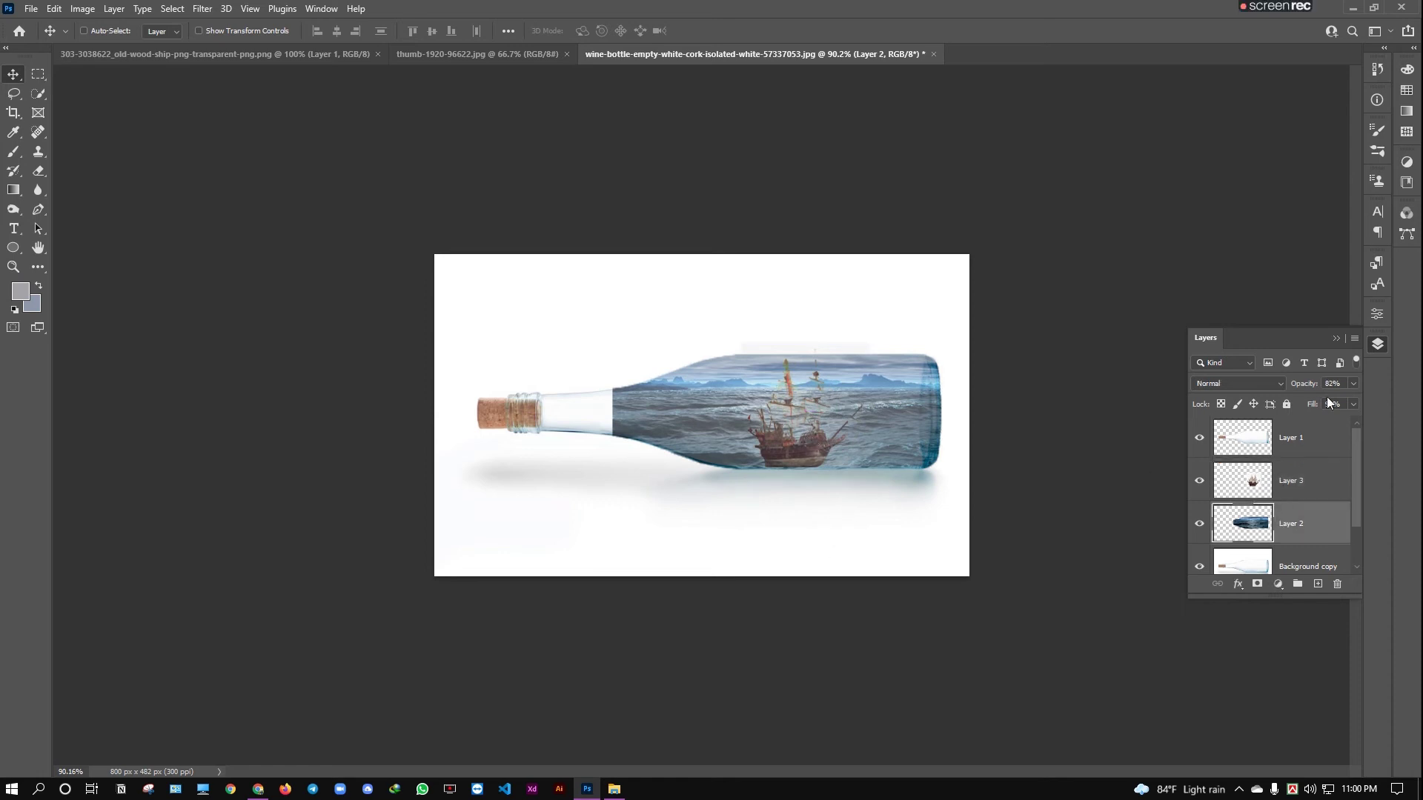
pyautogui.moveTo(1310, 385); pyautogui.dragTo(1306, 385)
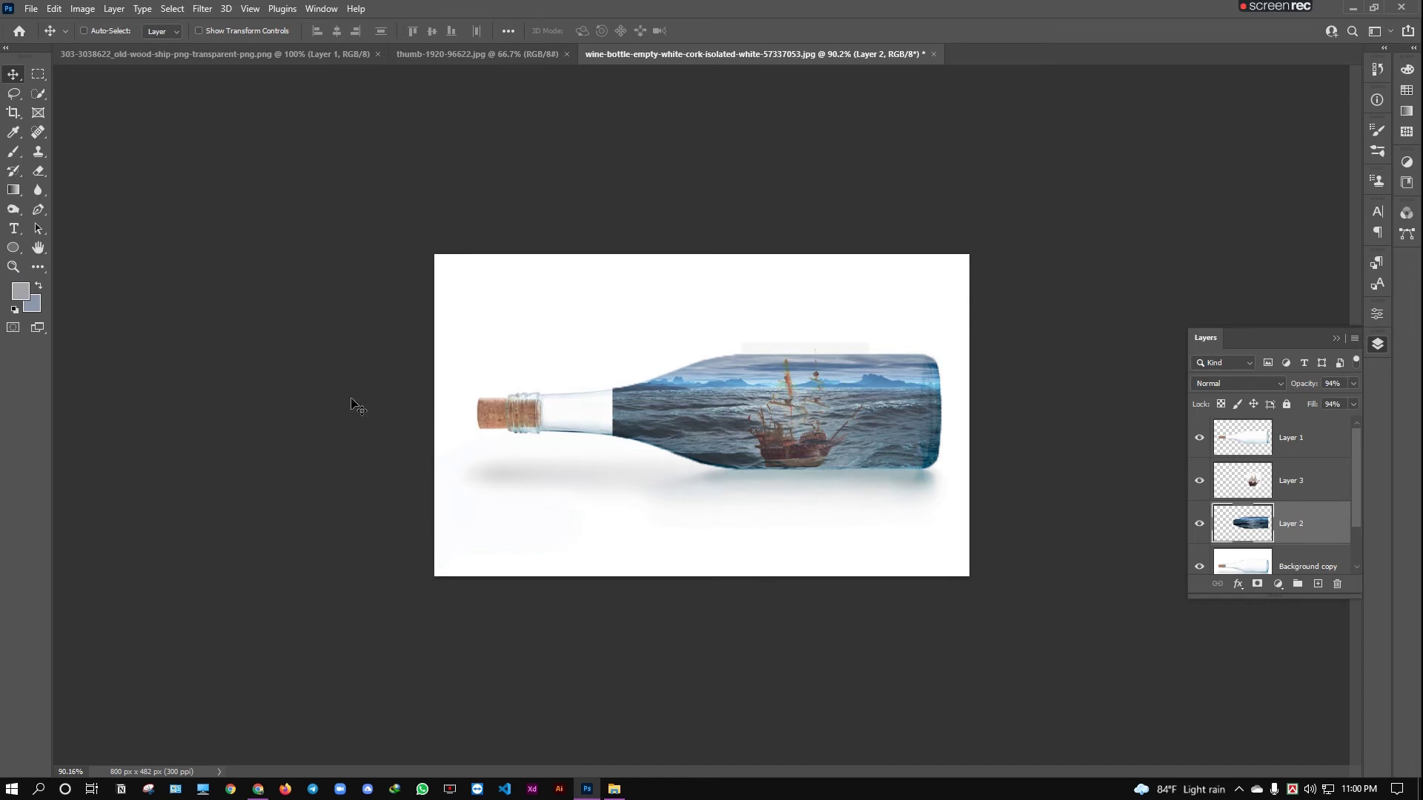
# Add a mask to the sea layer and set up a 0%-hardness eraser brush
pyautogui.click(1256, 584)
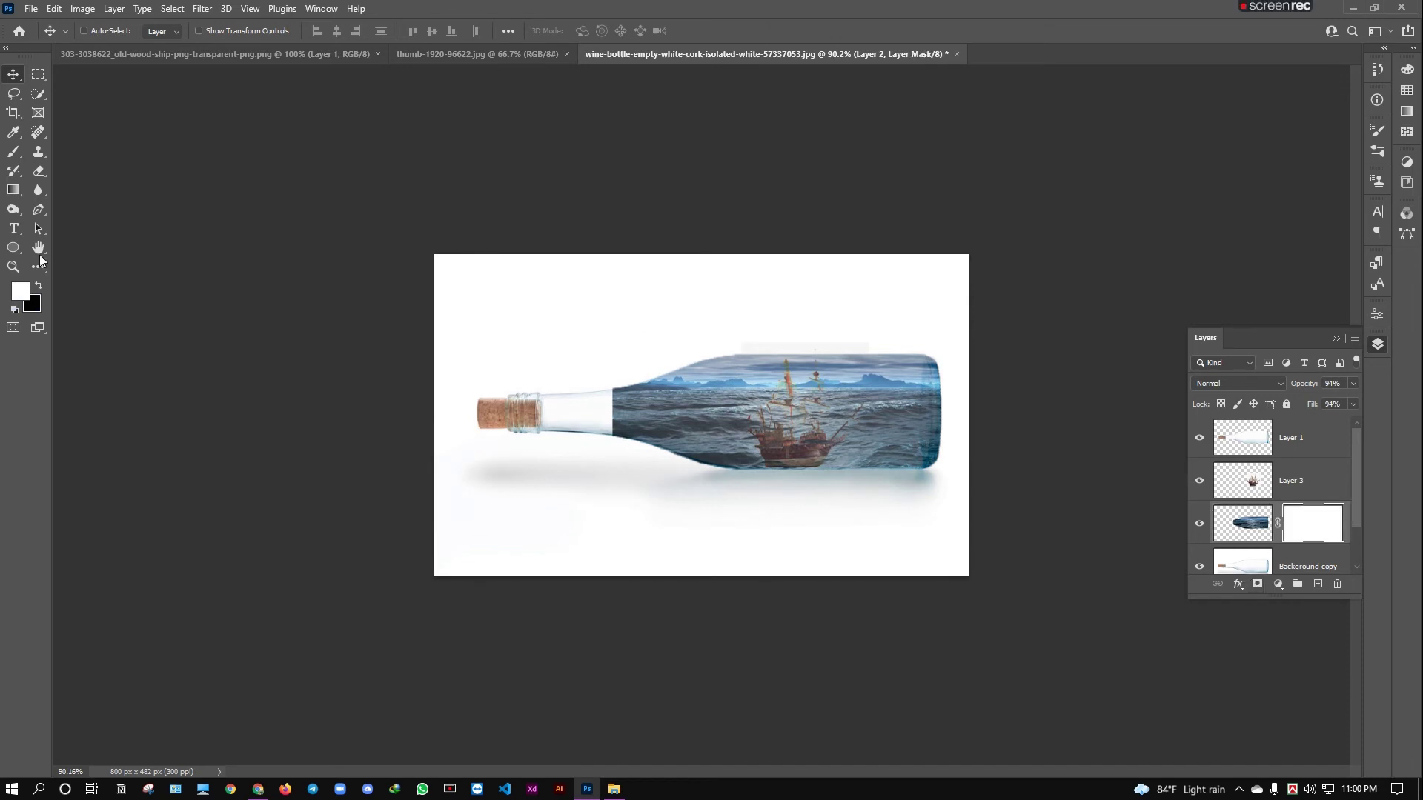
pyautogui.click(39, 170)
pyautogui.click(104, 32)
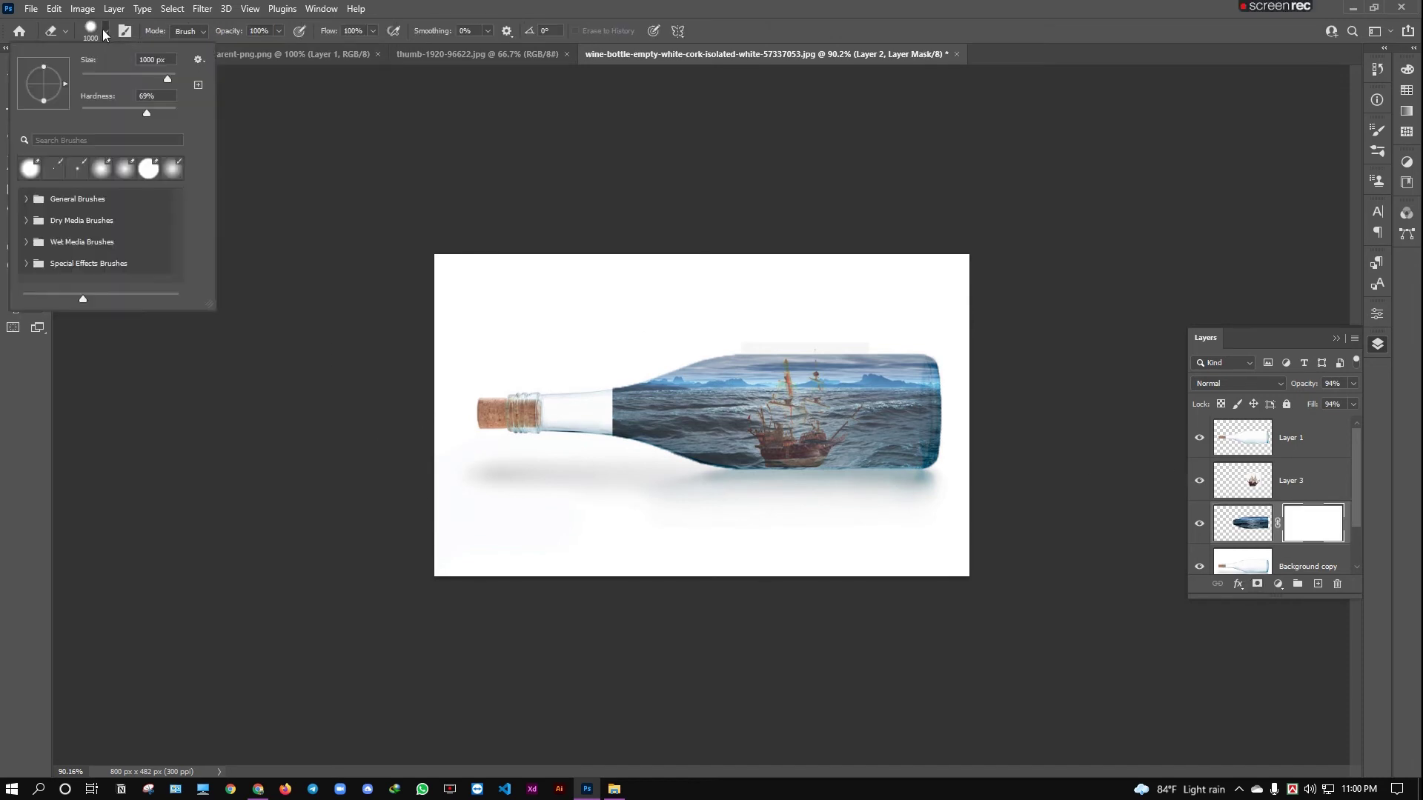
pyautogui.moveTo(99, 109); pyautogui.dragTo(64, 112)
pyautogui.click(563, 416)
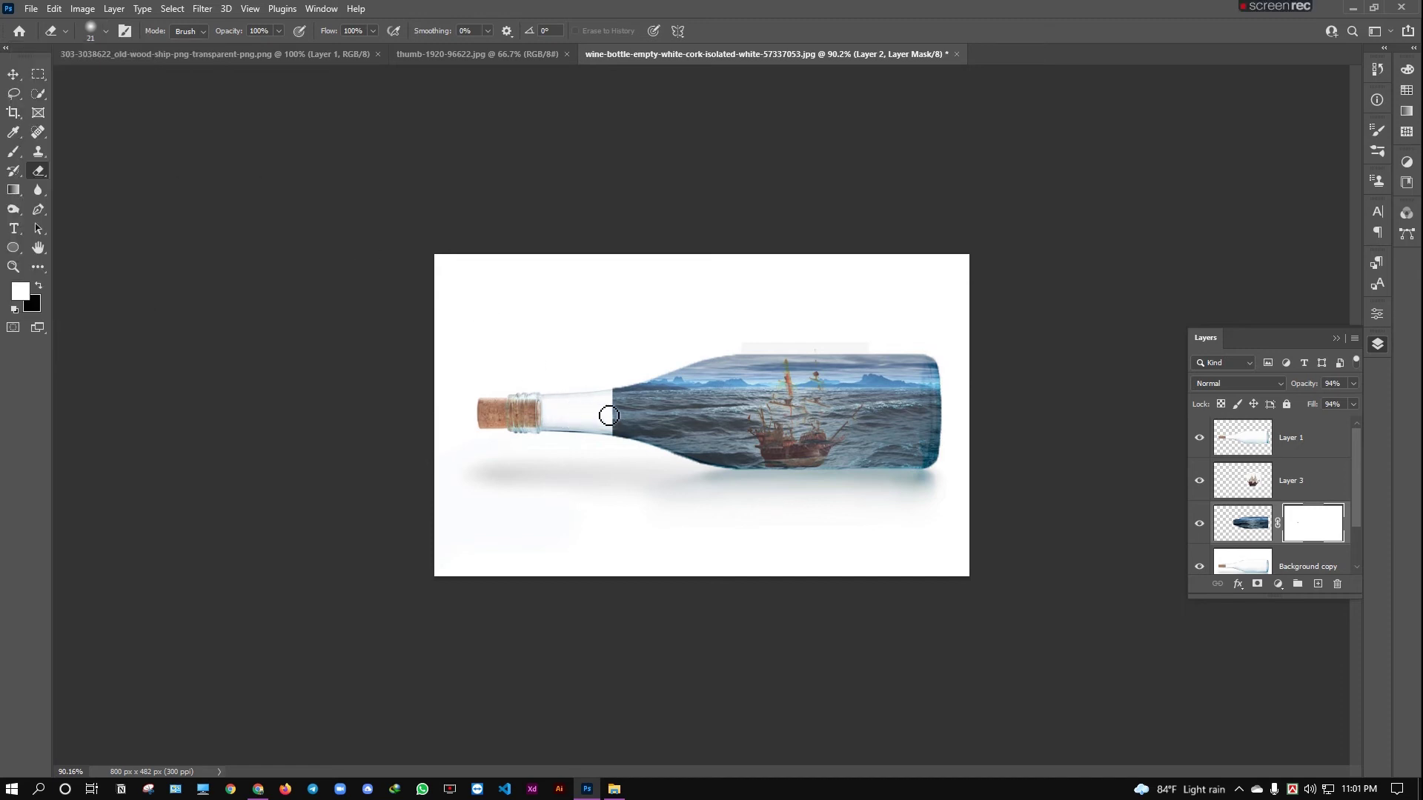
# Paint the sea's mask to fade the water at the neck and along the bottle edges
pyautogui.moveTo(618, 412)
pyautogui.mouseDown()
pyautogui.moveTo(629, 382)
pyautogui.moveTo(737, 353)
pyautogui.mouseUp()
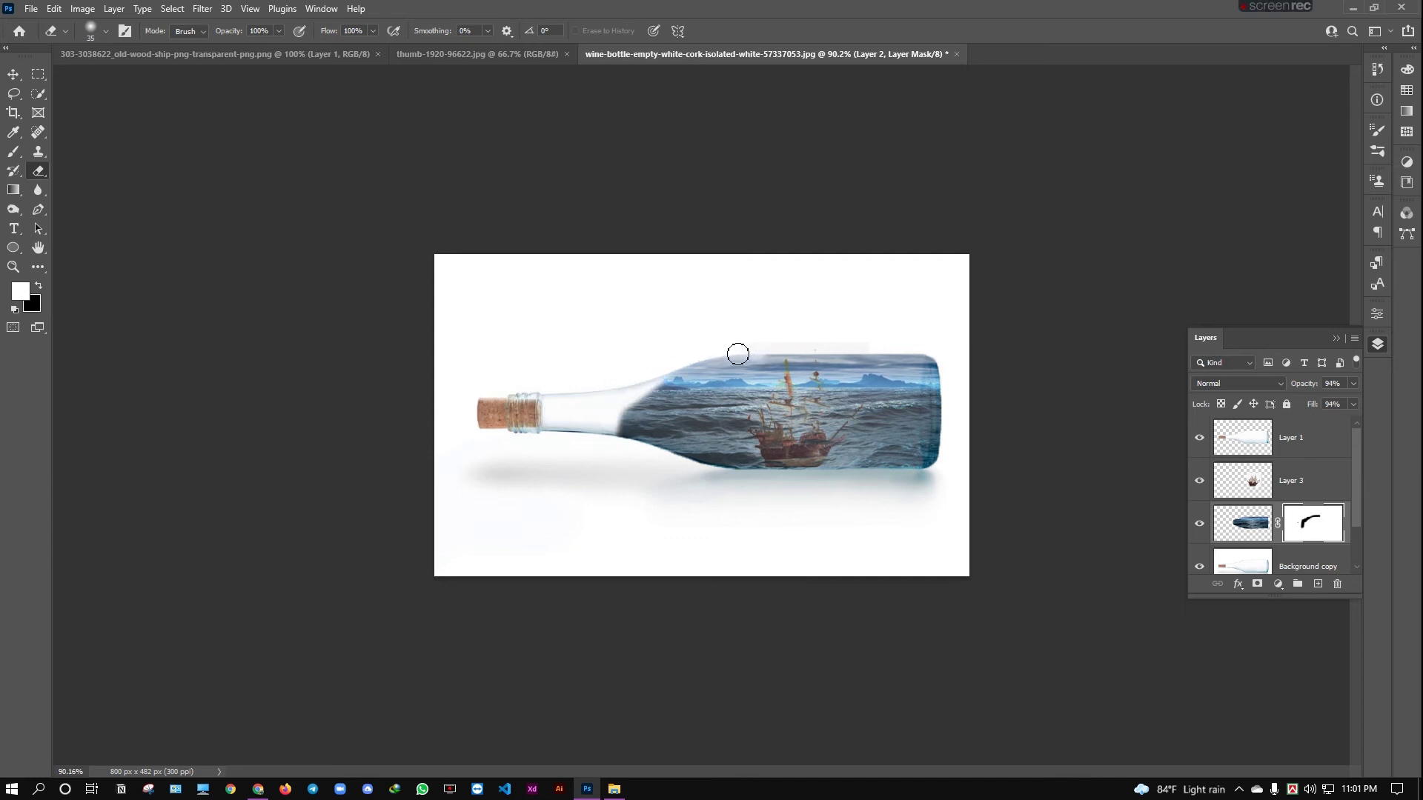
pyautogui.hotkey('ctrl', 'z')
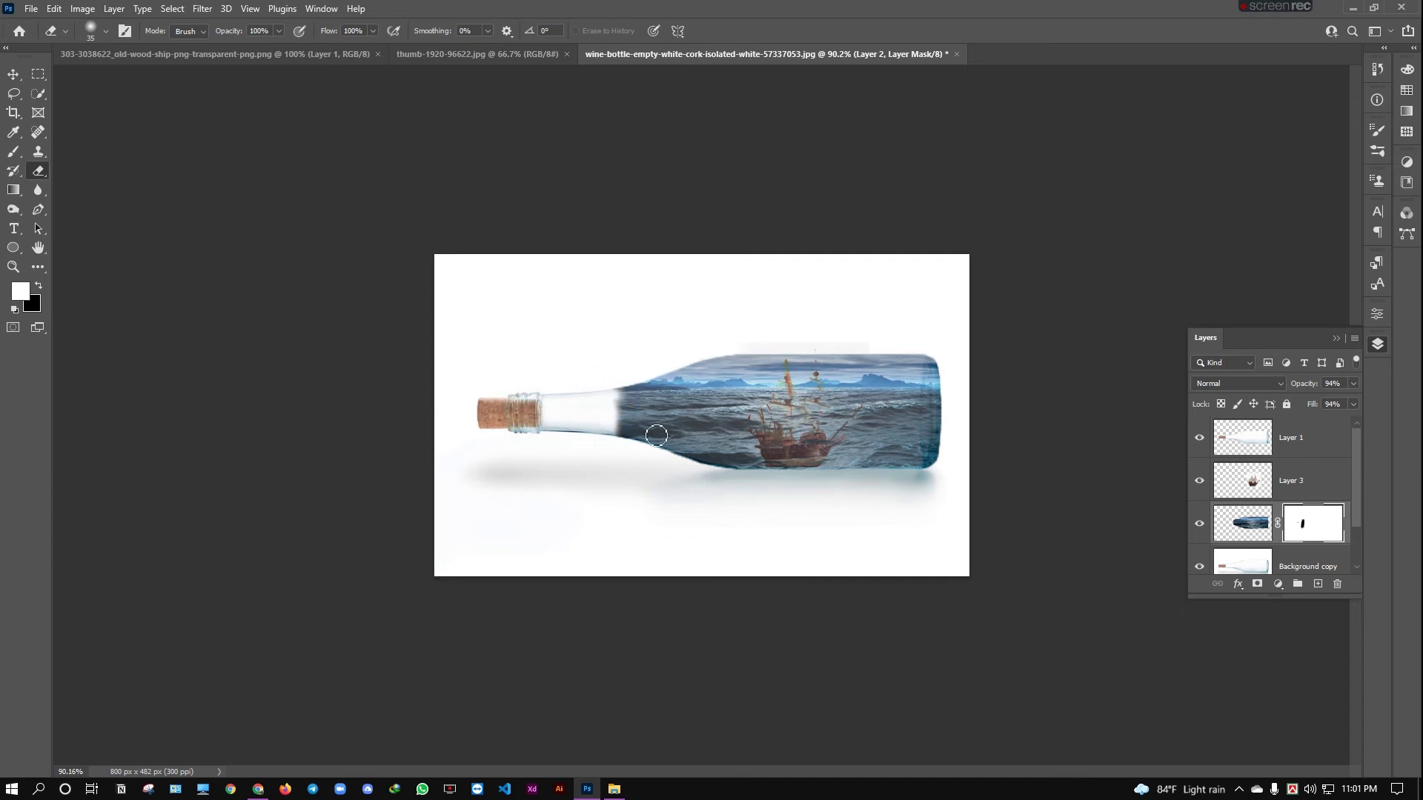
pyautogui.moveTo(616, 400)
pyautogui.mouseDown()
pyautogui.moveTo(954, 379)
pyautogui.moveTo(971, 478)
pyautogui.mouseUp()
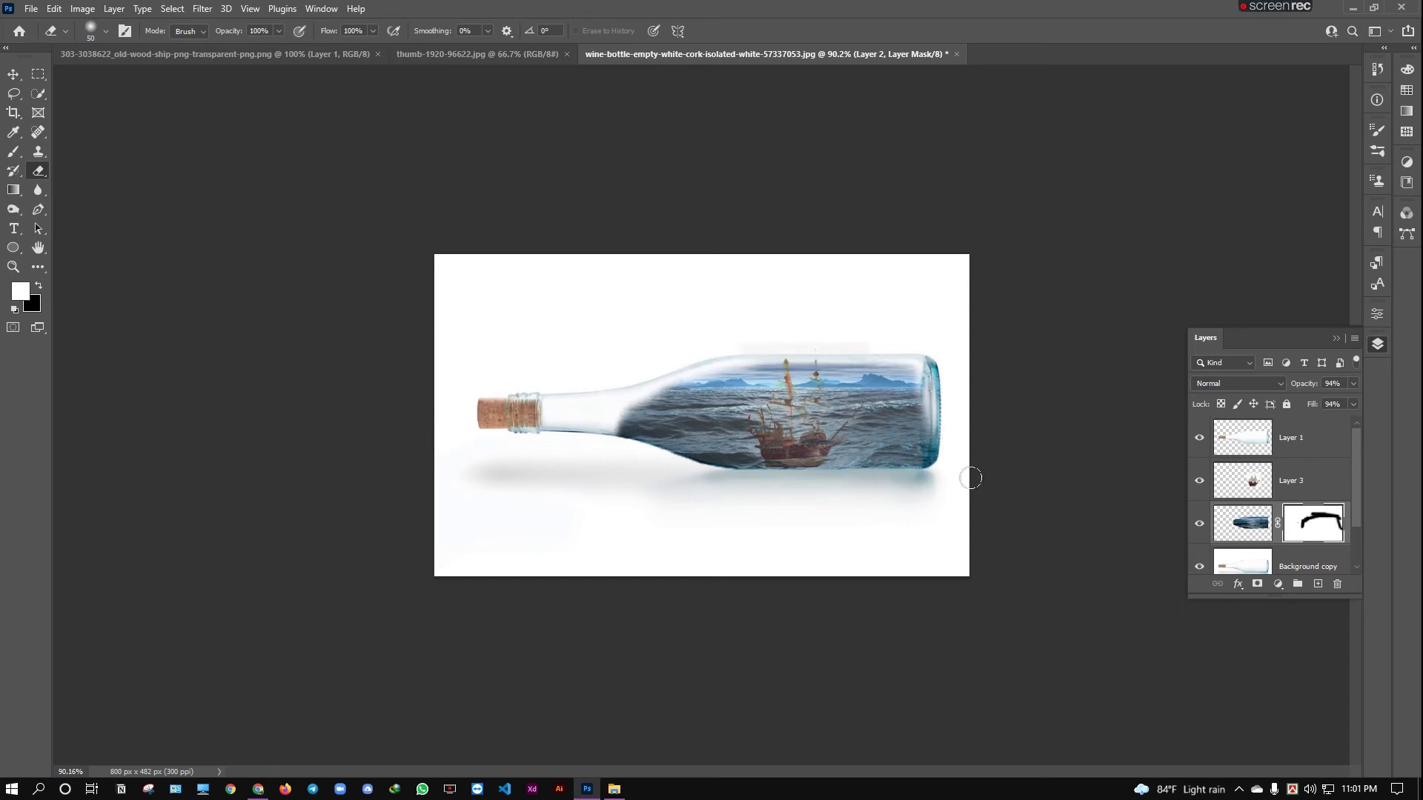
pyautogui.hotkey('ctrl', 'z')
pyautogui.hotkey('ctrl', 'z')
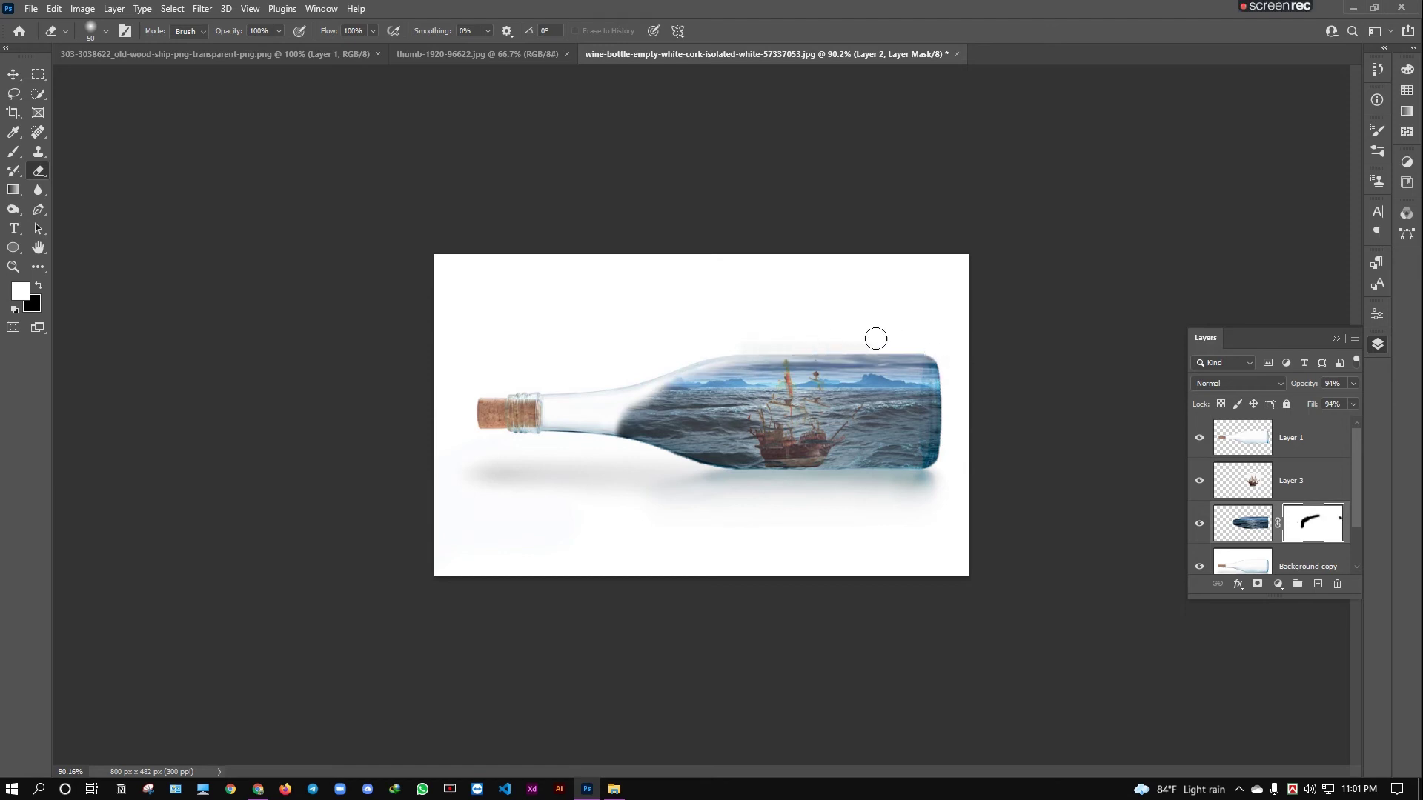
pyautogui.hotkey('ctrl', 'z')
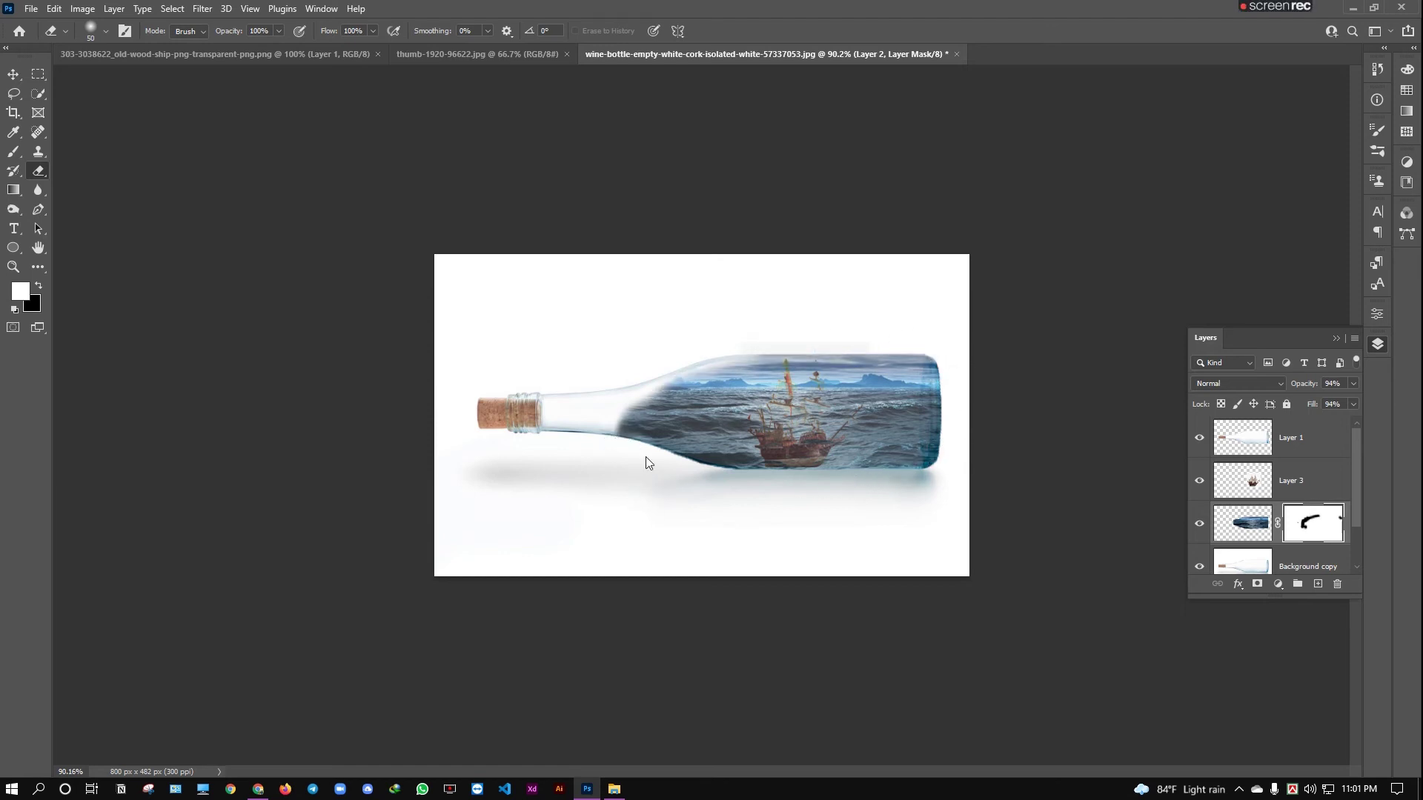
pyautogui.moveTo(683, 469)
pyautogui.mouseDown()
pyautogui.moveTo(887, 481)
pyautogui.moveTo(955, 438)
pyautogui.mouseUp()
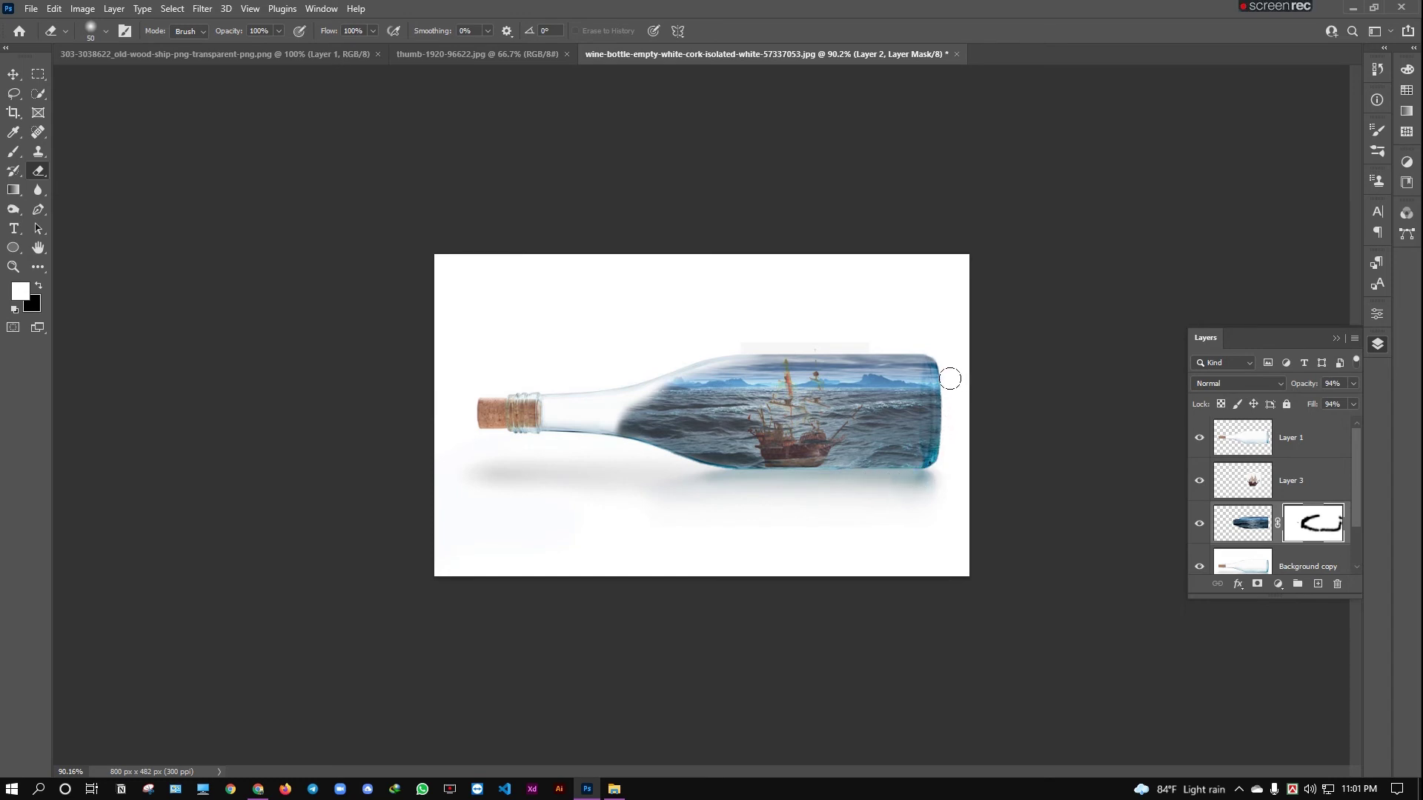
pyautogui.moveTo(950, 379); pyautogui.dragTo(947, 459)
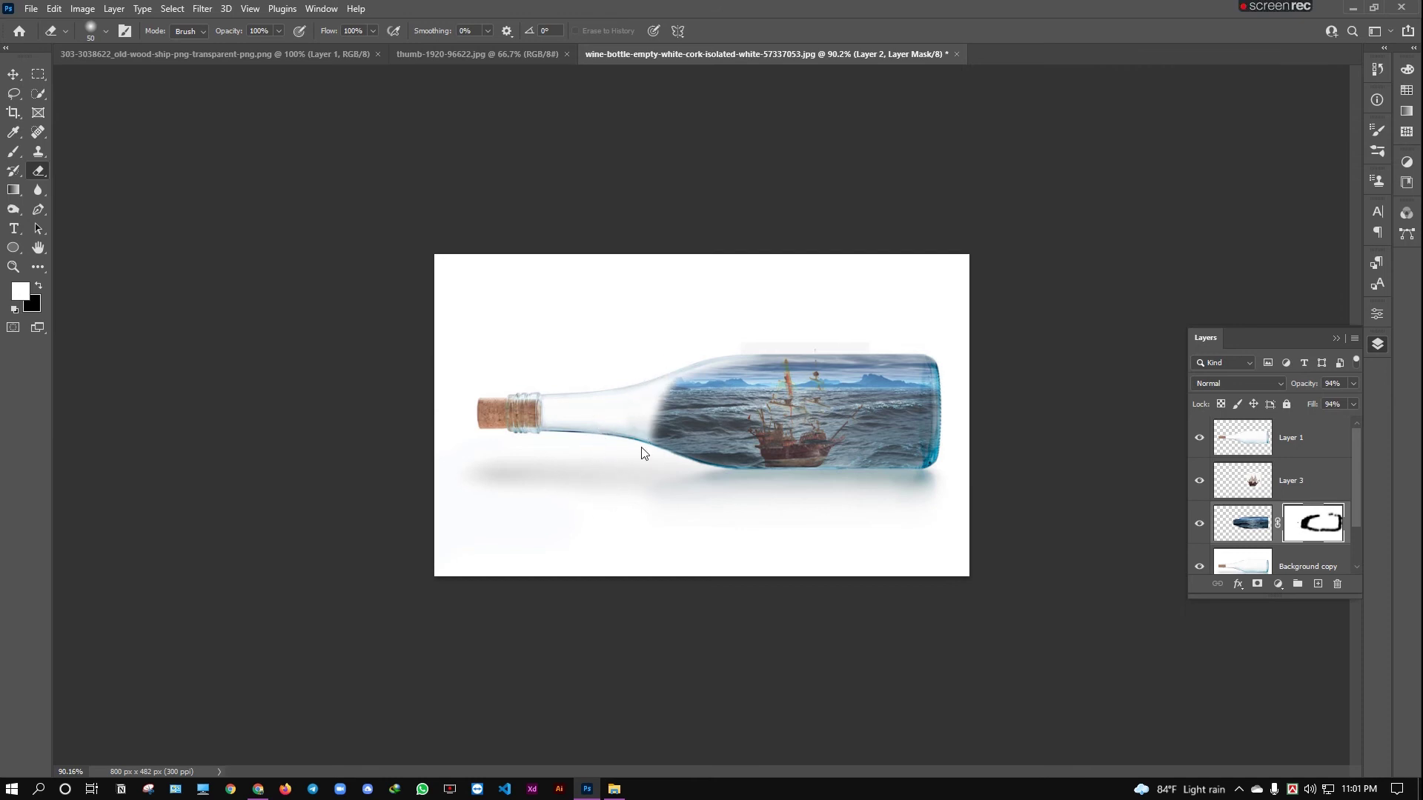
pyautogui.moveTo(641, 453); pyautogui.dragTo(621, 414)
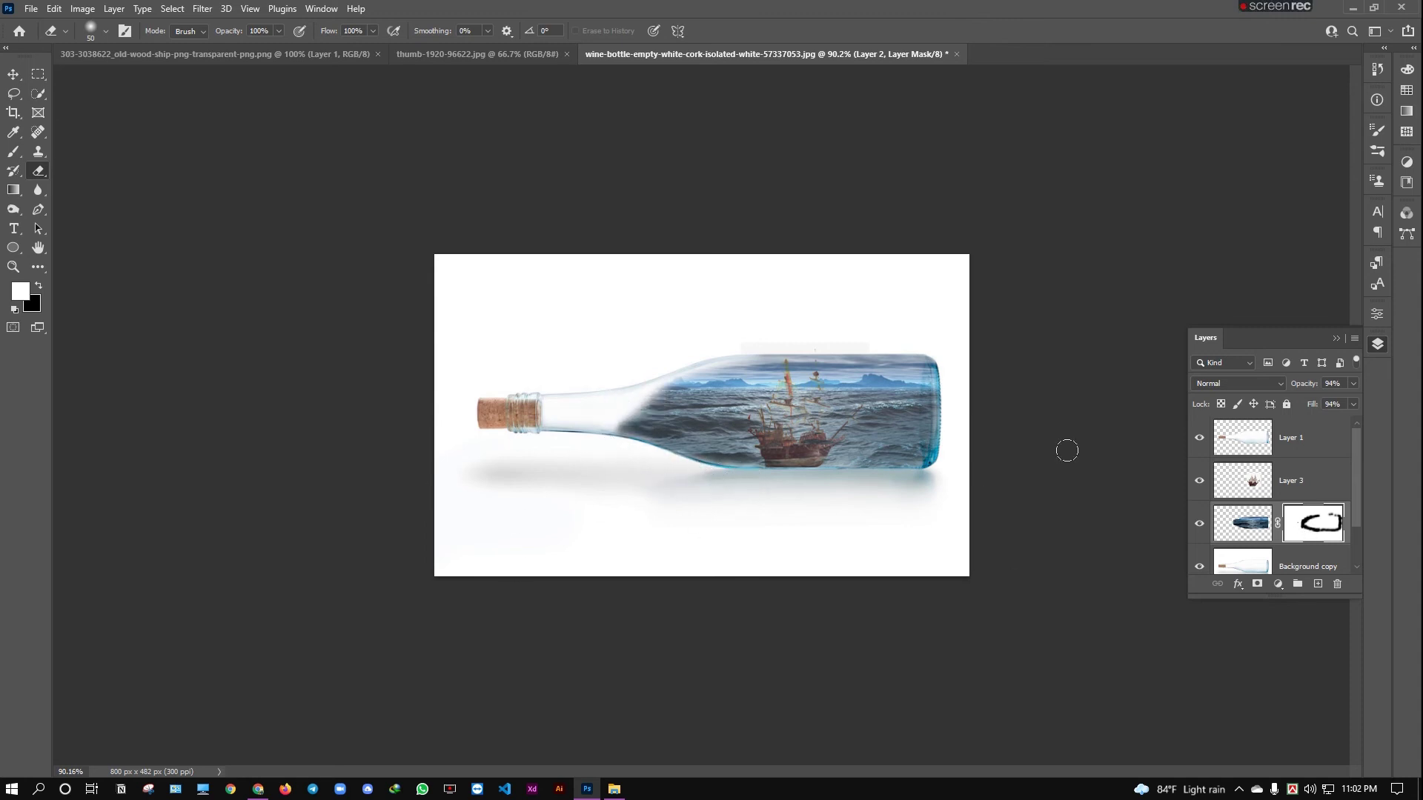
# Add a mask to the ship layer and hide the faint grey strip above the bottle
pyautogui.click(1235, 489)
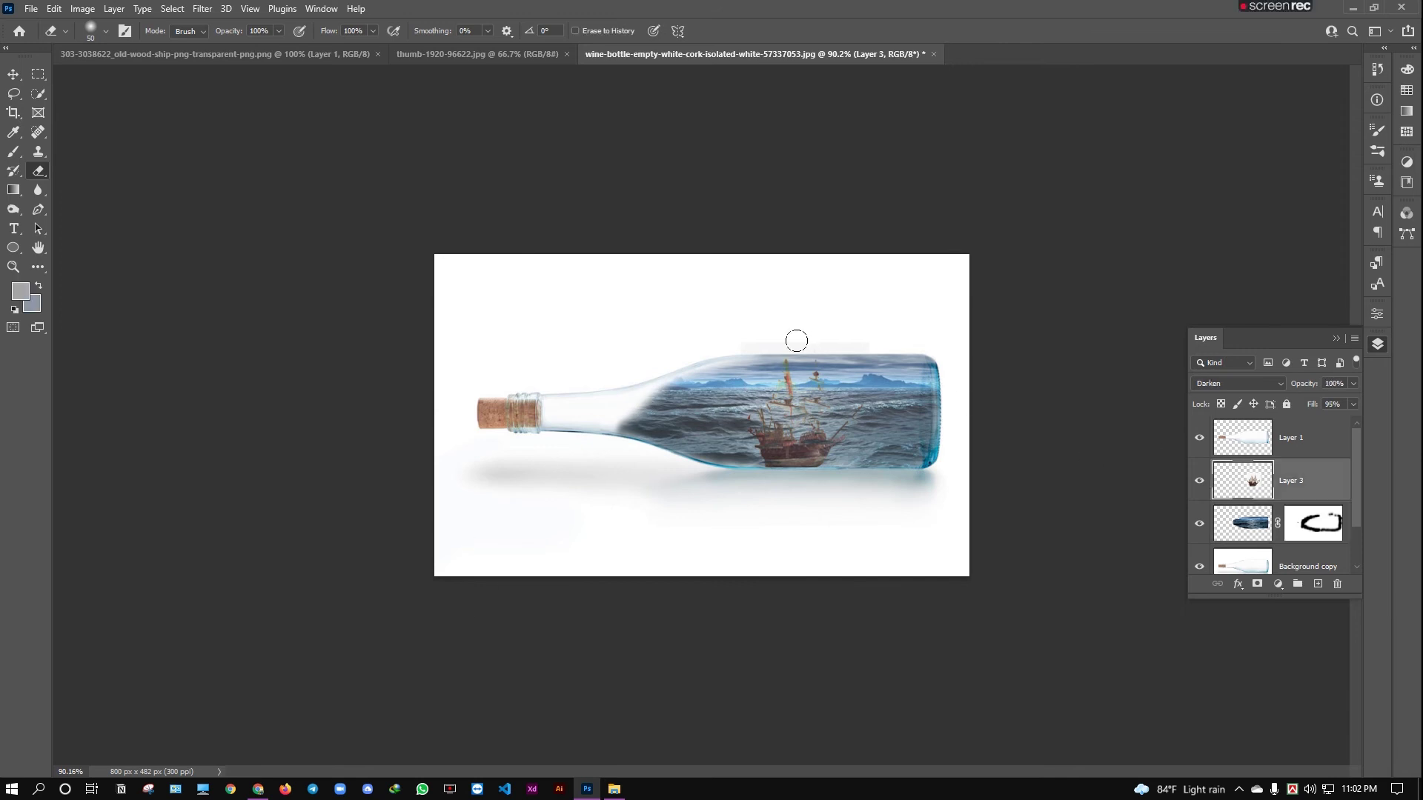
pyautogui.click(1256, 584)
pyautogui.moveTo(741, 342); pyautogui.dragTo(883, 334)
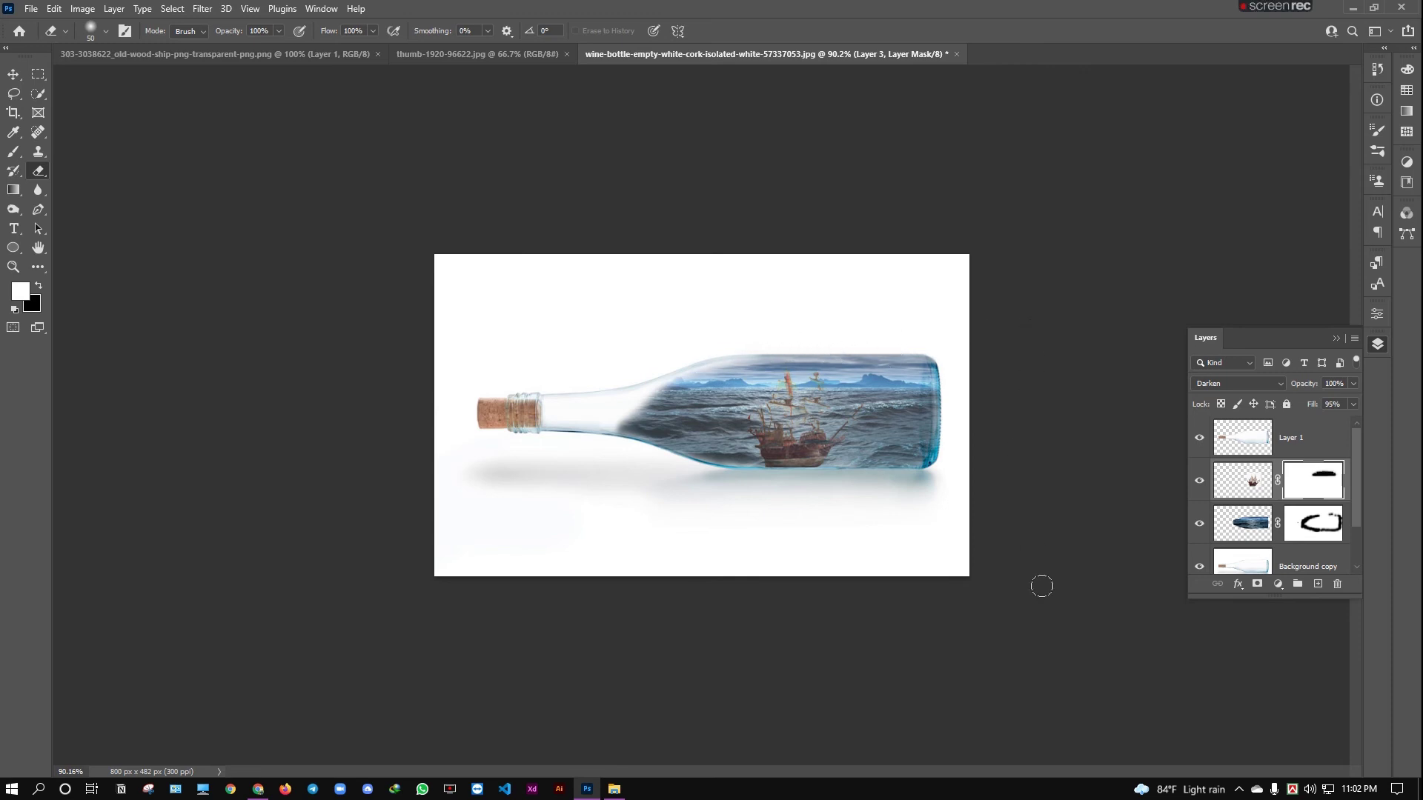
pyautogui.click(1252, 483)
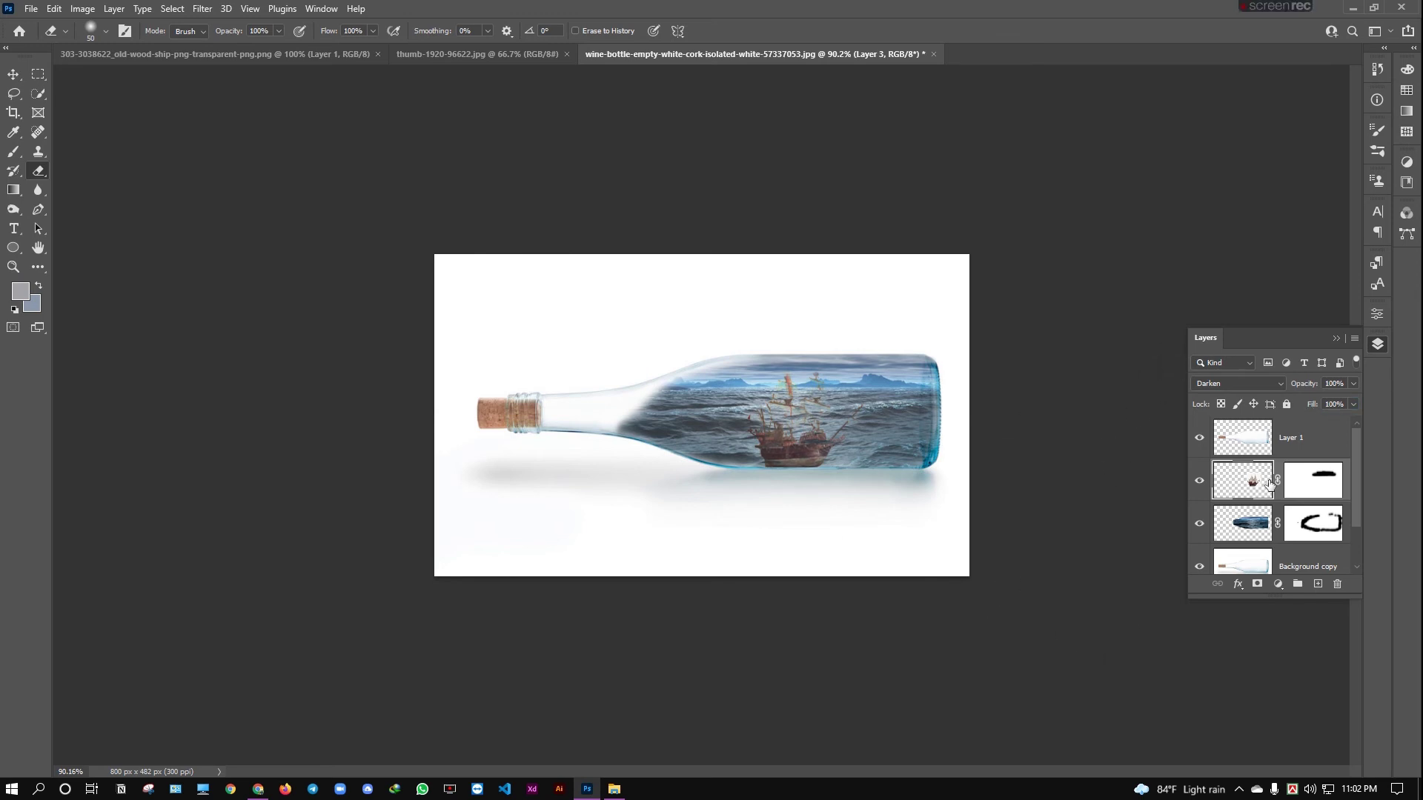
# Enlarge the ship slightly and nudge it up-right
pyautogui.hotkey('ctrl', 't')
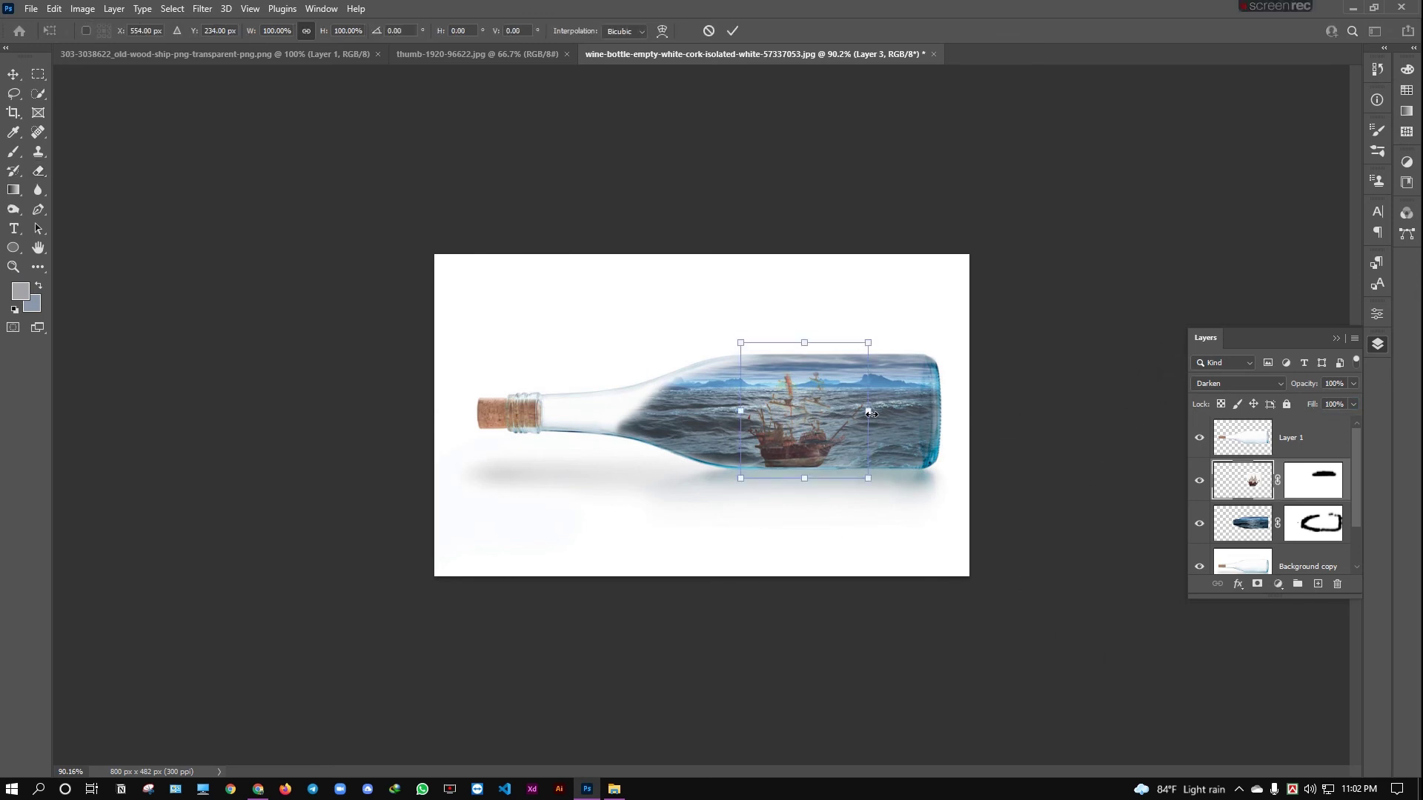
pyautogui.moveTo(871, 414); pyautogui.dragTo(883, 401)
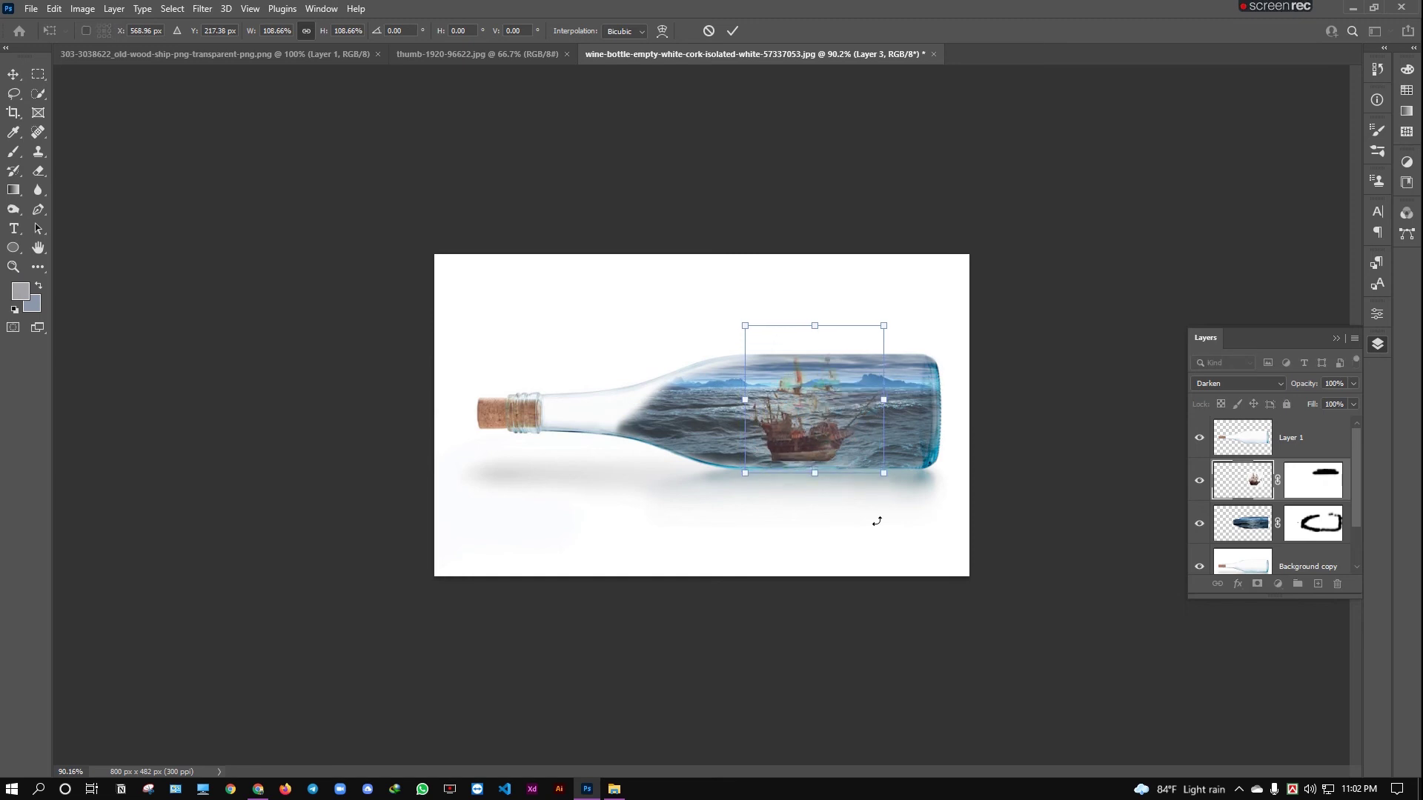
pyautogui.press('Return')
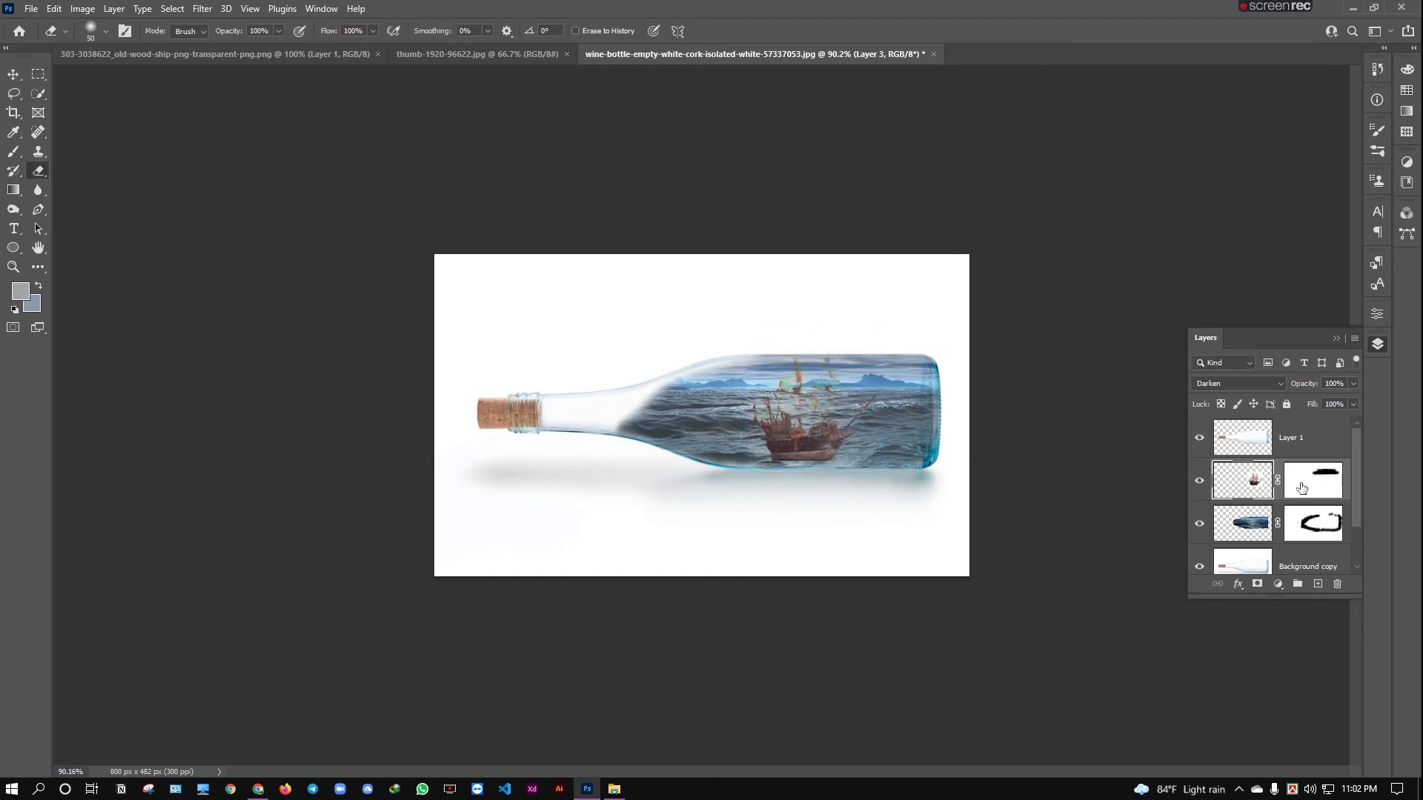
# Mask away the bottom edge of the ship's hull
pyautogui.click(1302, 487)
pyautogui.hotkey('ctrl', '0')
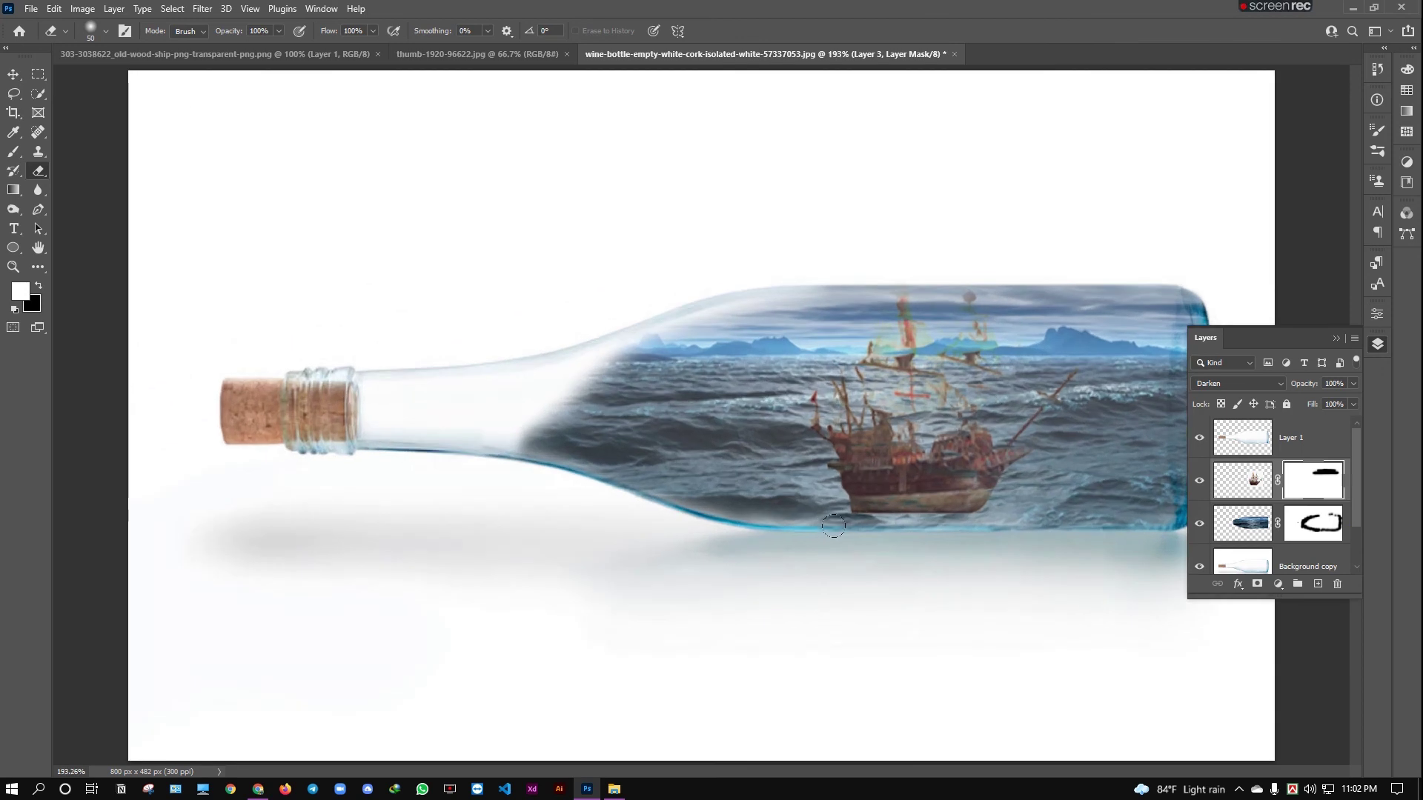
pyautogui.click(832, 526)
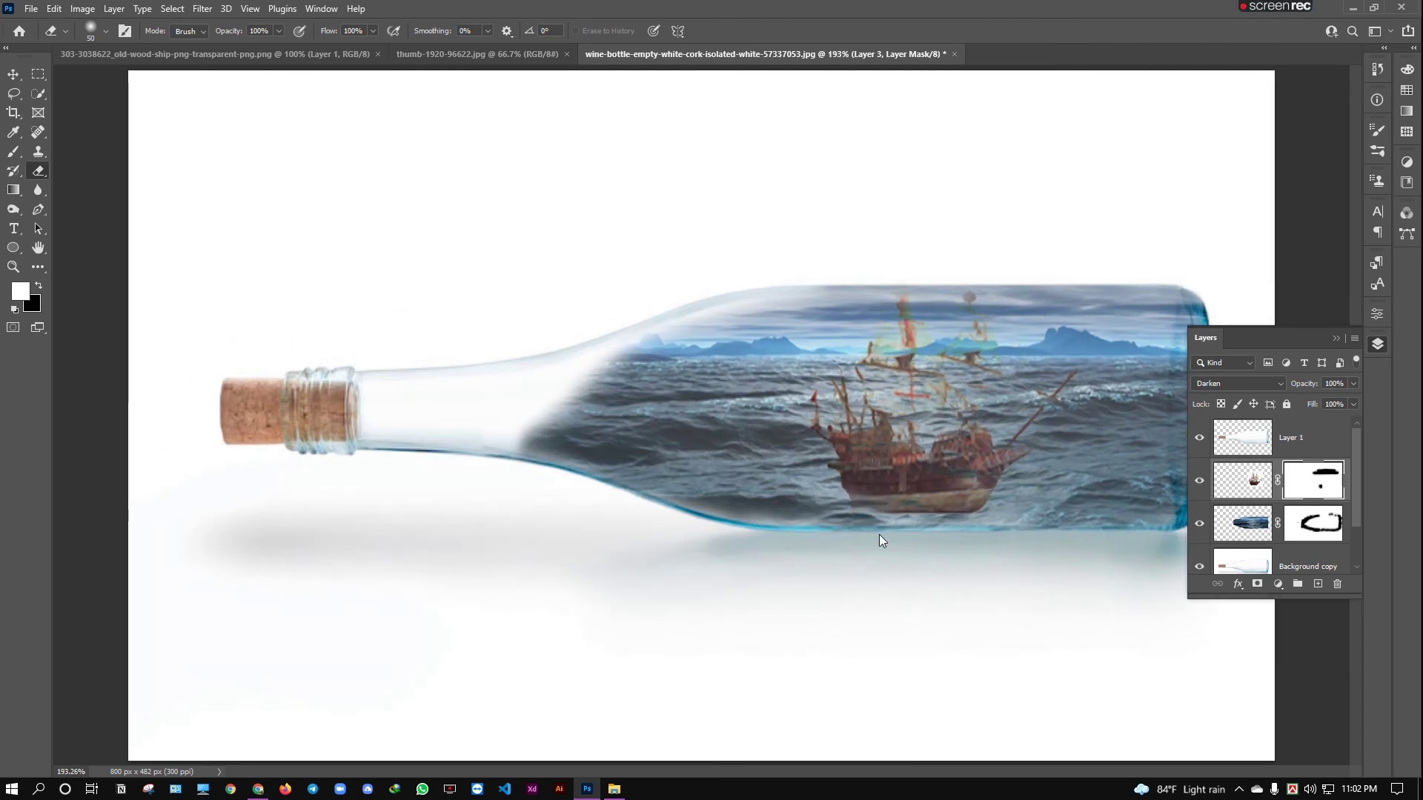
pyautogui.moveTo(881, 540); pyautogui.dragTo(924, 538)
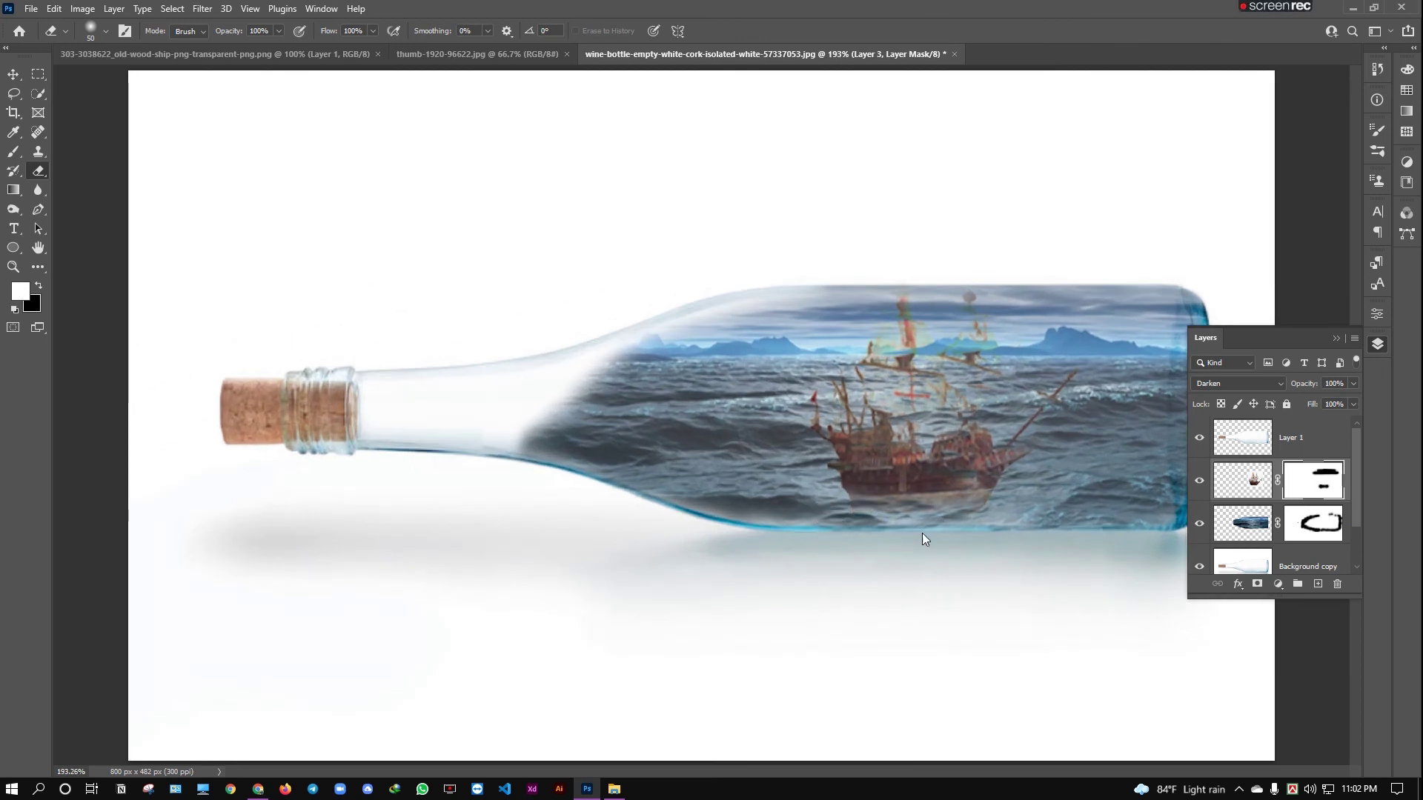
pyautogui.scroll(-1, 918, 646)
pyautogui.scroll(-1, 921, 652)
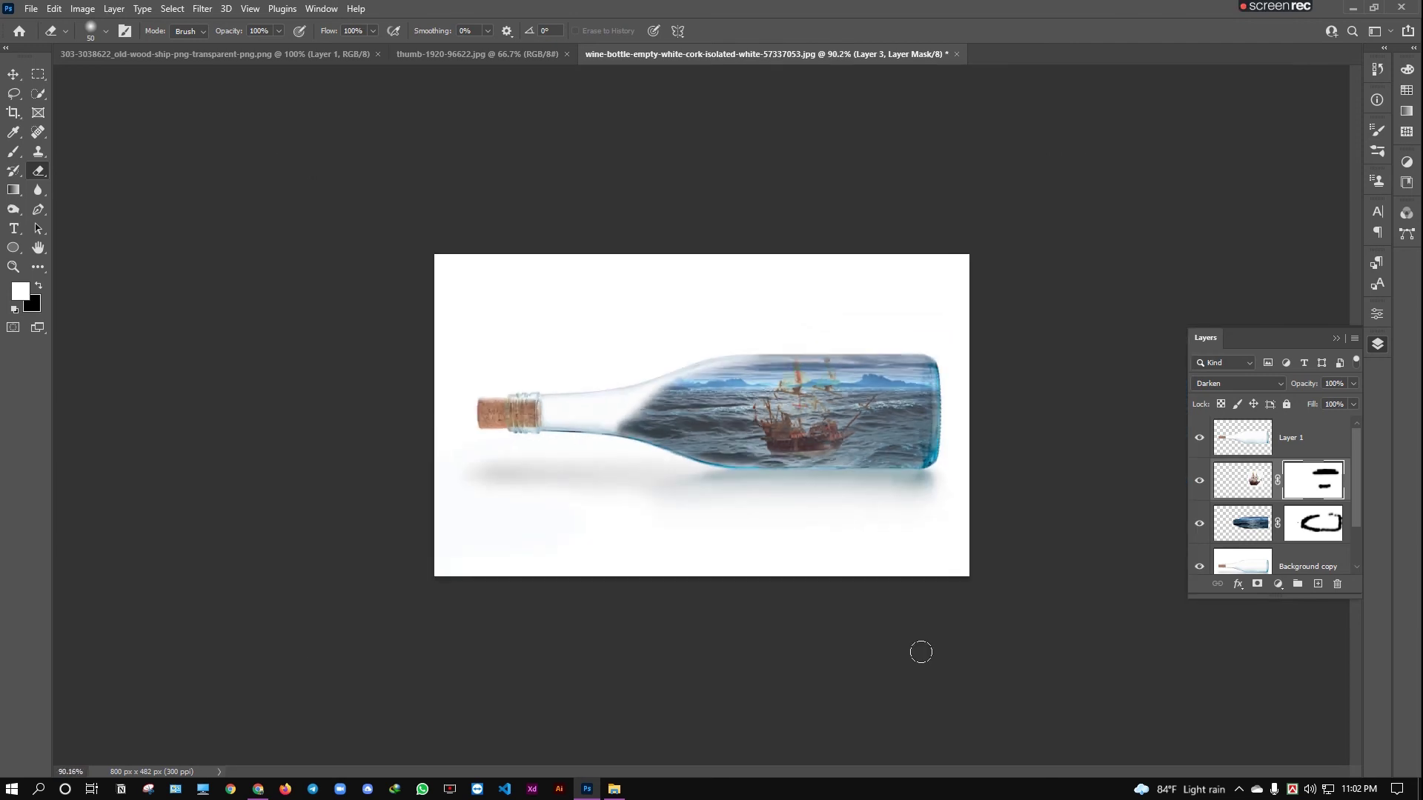
# Scale the ship up a little more
pyautogui.hotkey('ctrl', 't')
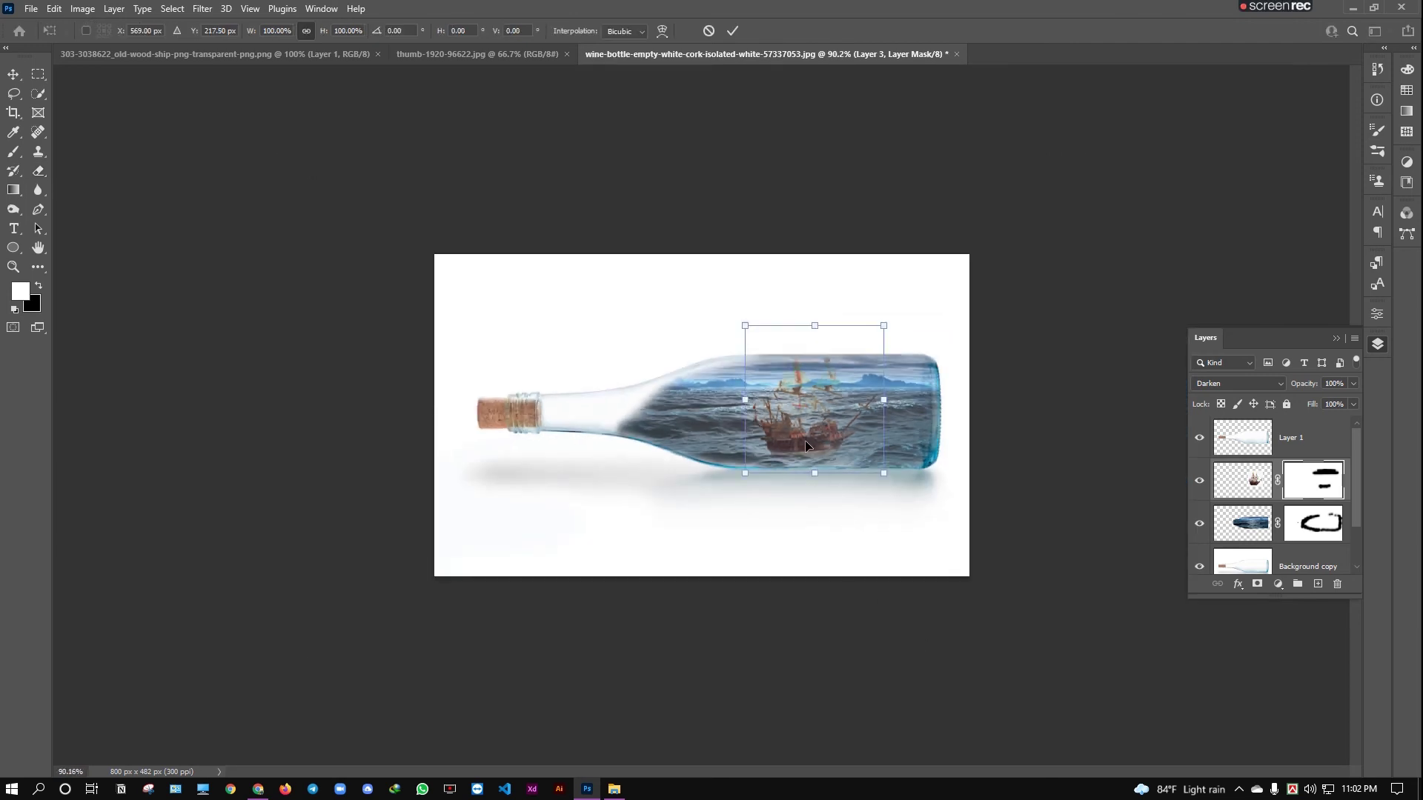
pyautogui.moveTo(892, 408); pyautogui.dragTo(897, 403)
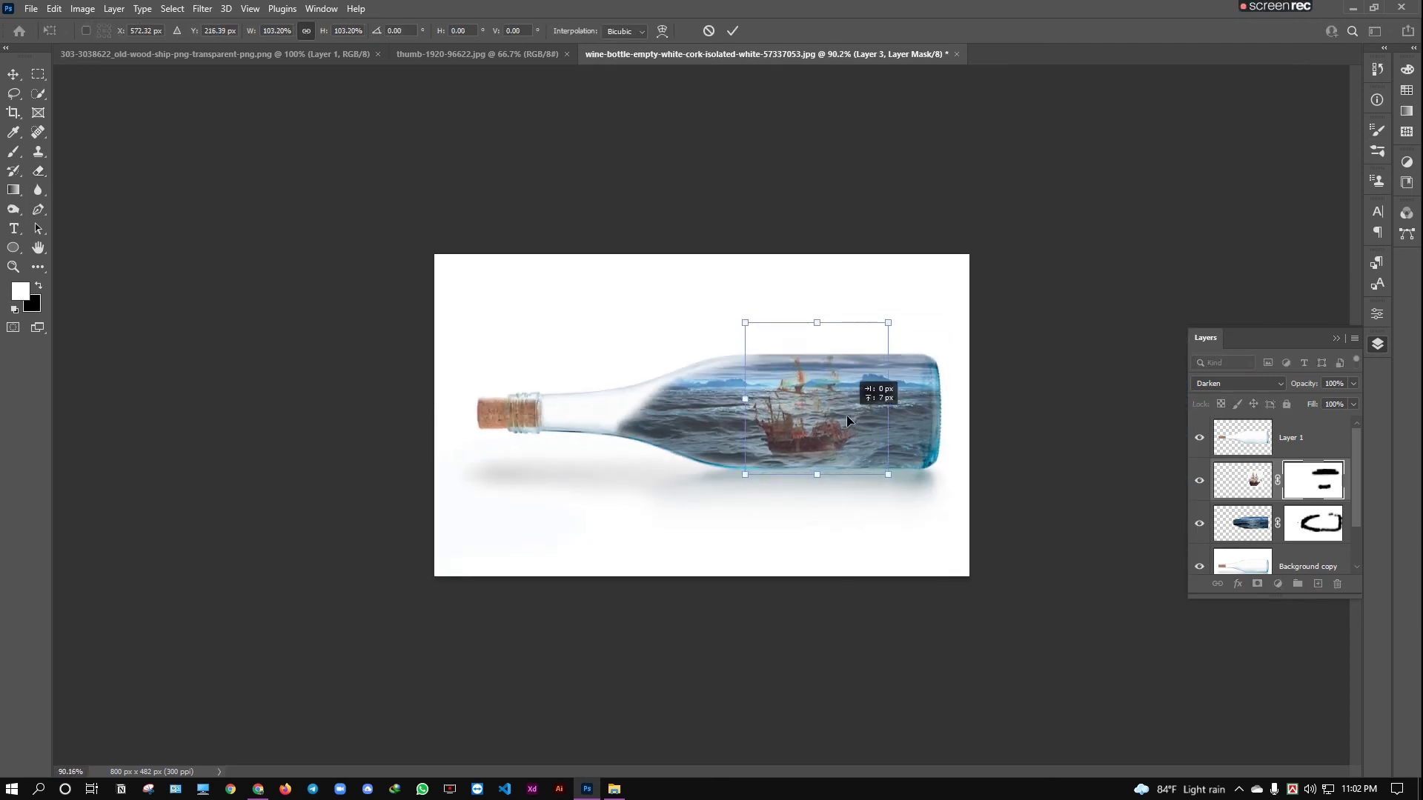
pyautogui.press('Return')
pyautogui.press('e')
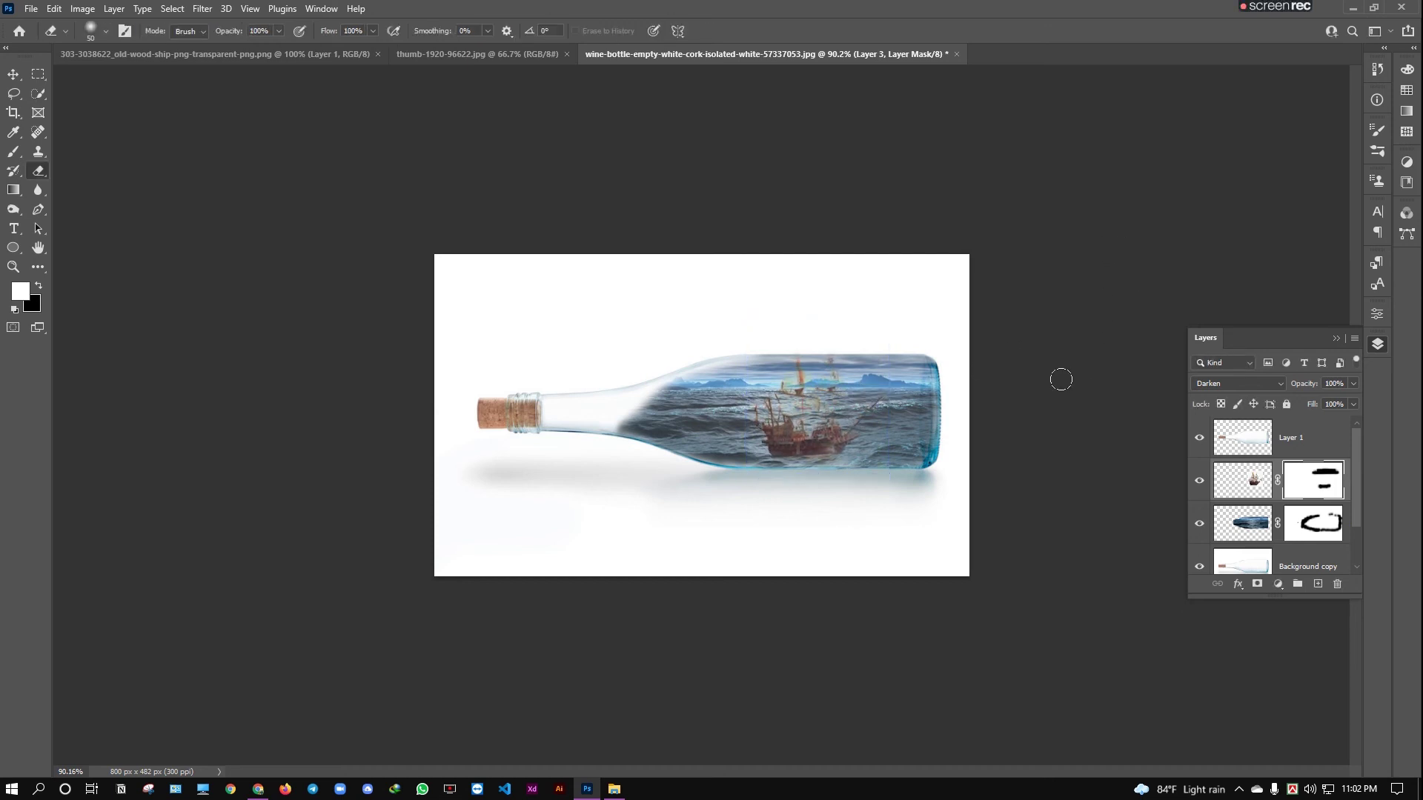
pyautogui.scroll(-2, 788, 482)
# Raise Layer 1's bottle overlay to 30% opacity and reselect the sea layer's mask for erasing
pyautogui.click(17, 76)
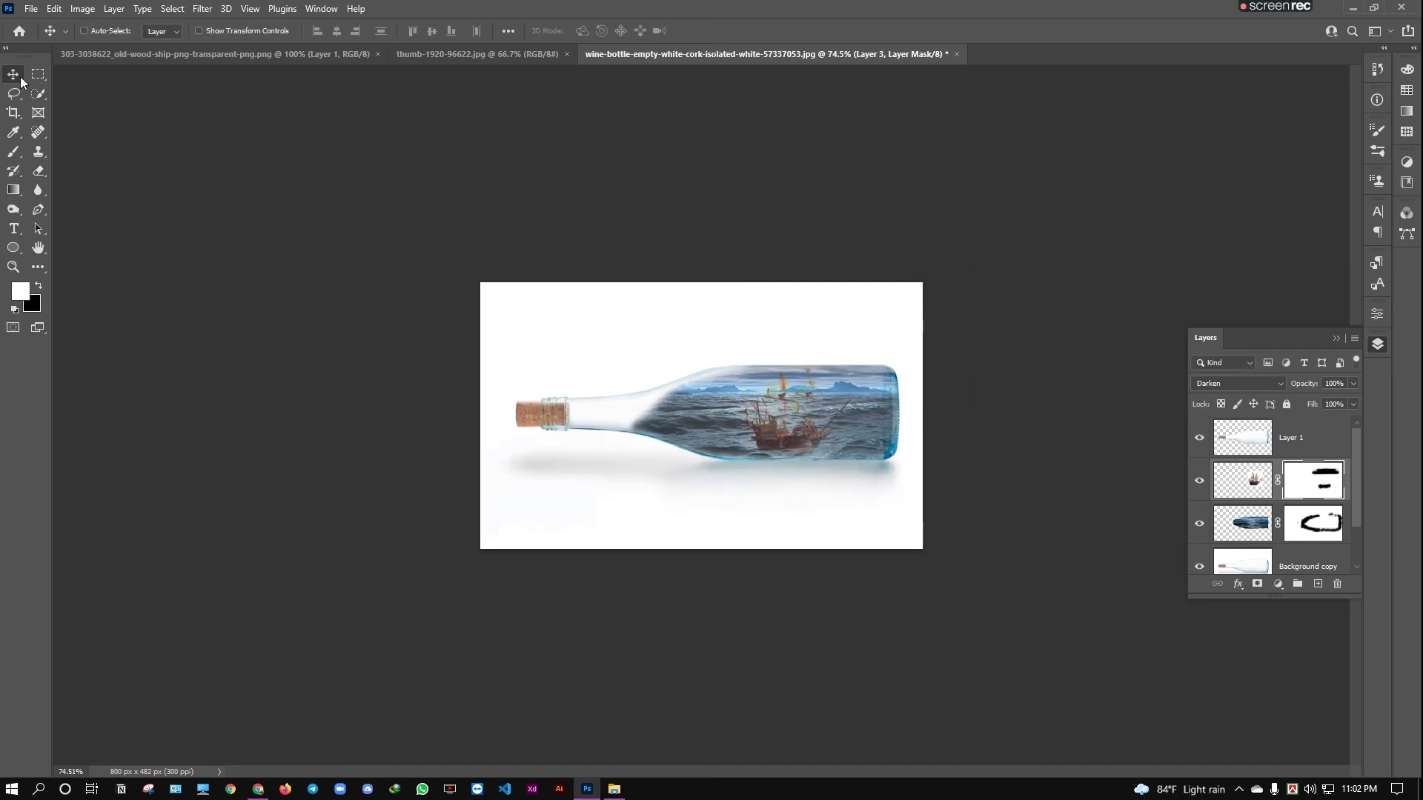
pyautogui.click(1272, 437)
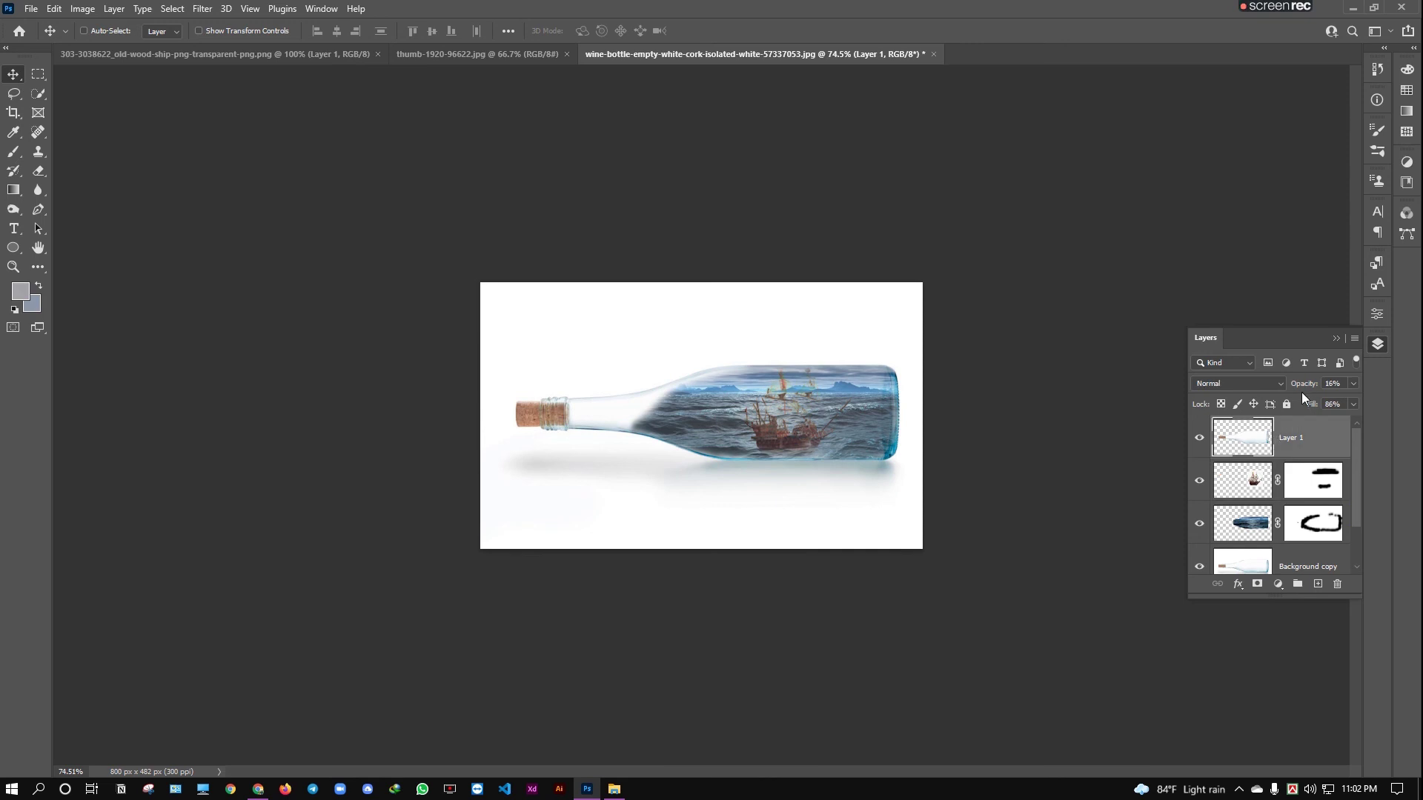
pyautogui.moveTo(1306, 387); pyautogui.dragTo(1312, 388)
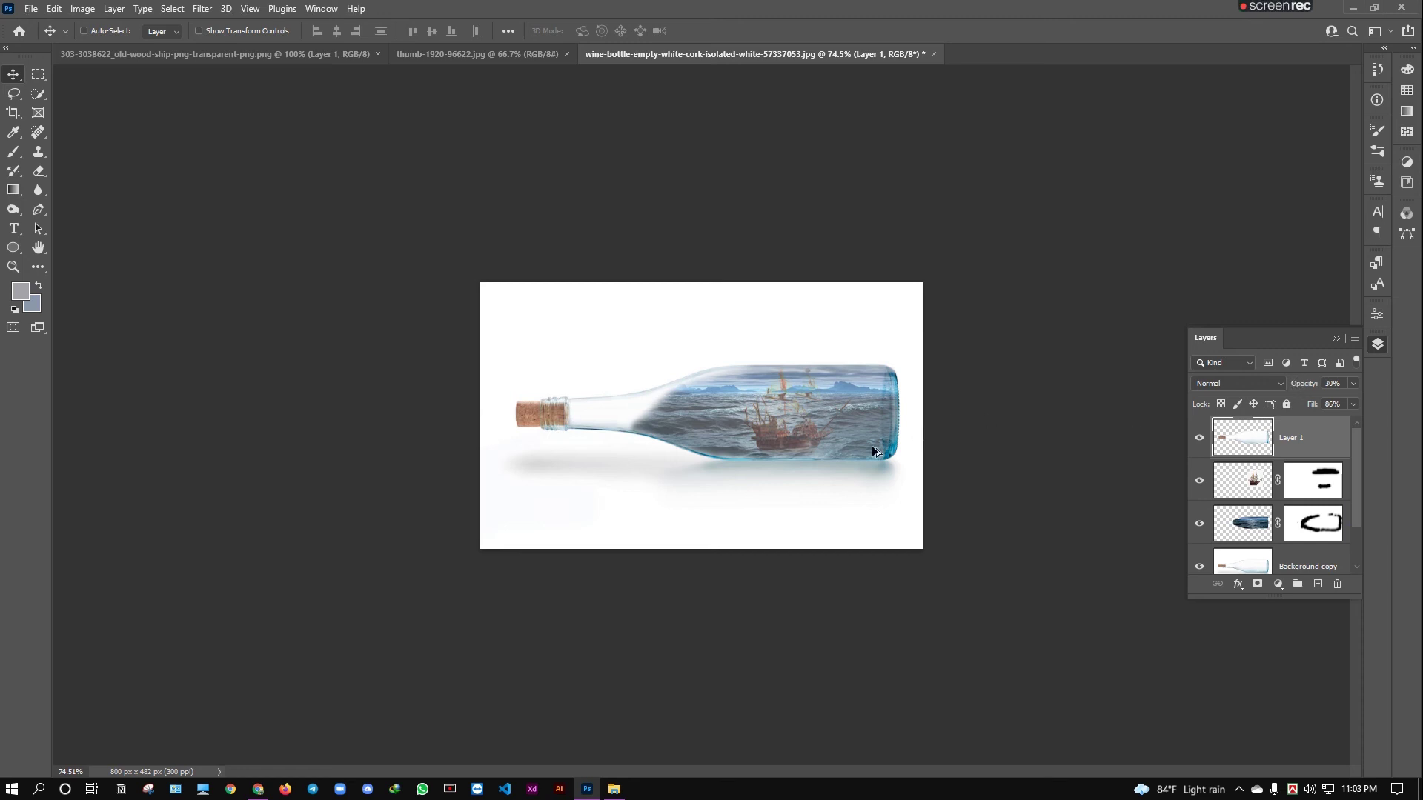
pyautogui.click(1323, 523)
pyautogui.click(42, 171)
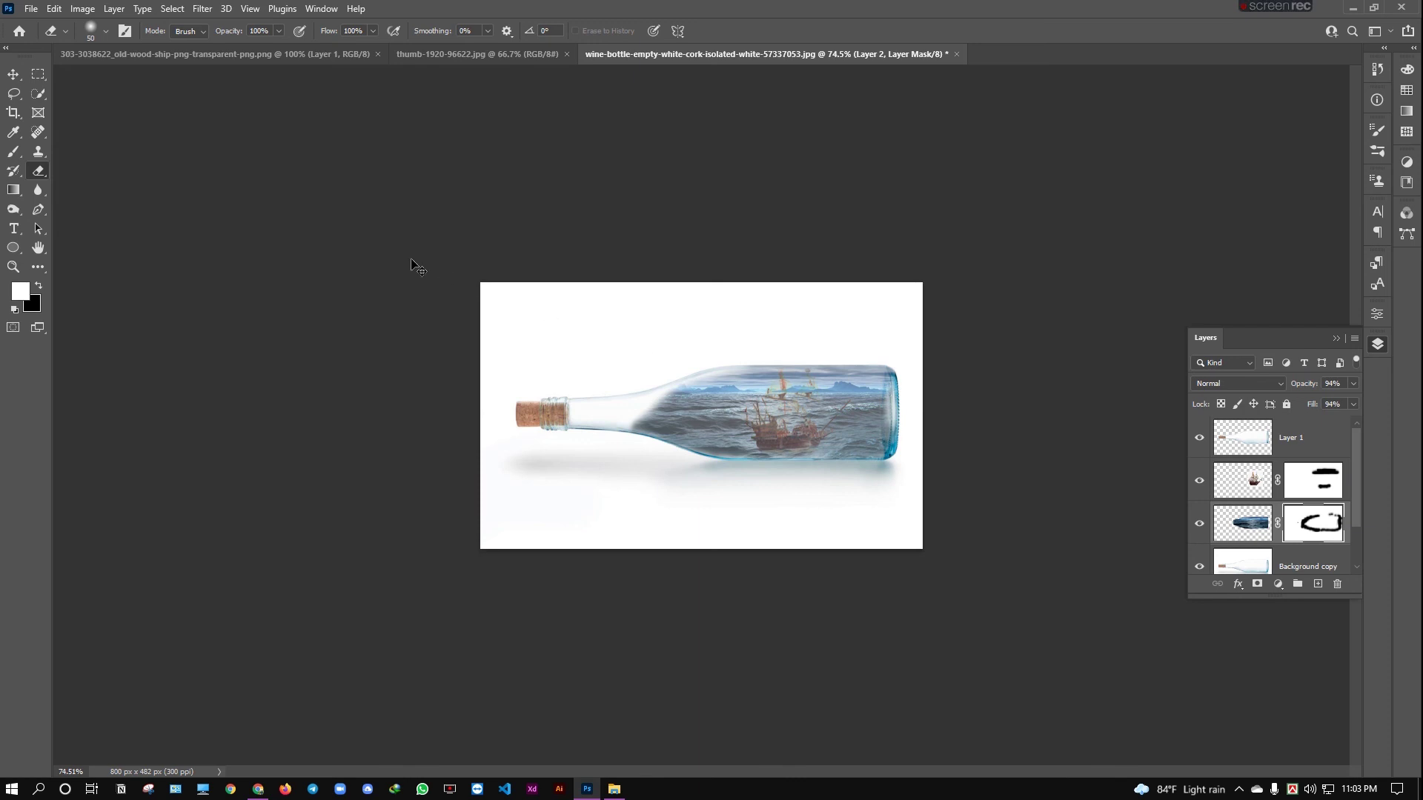
# Set the eraser to 22% opacity and lightly fade the sea and sky around the ship
pyautogui.hotkey('ctrl', '2')
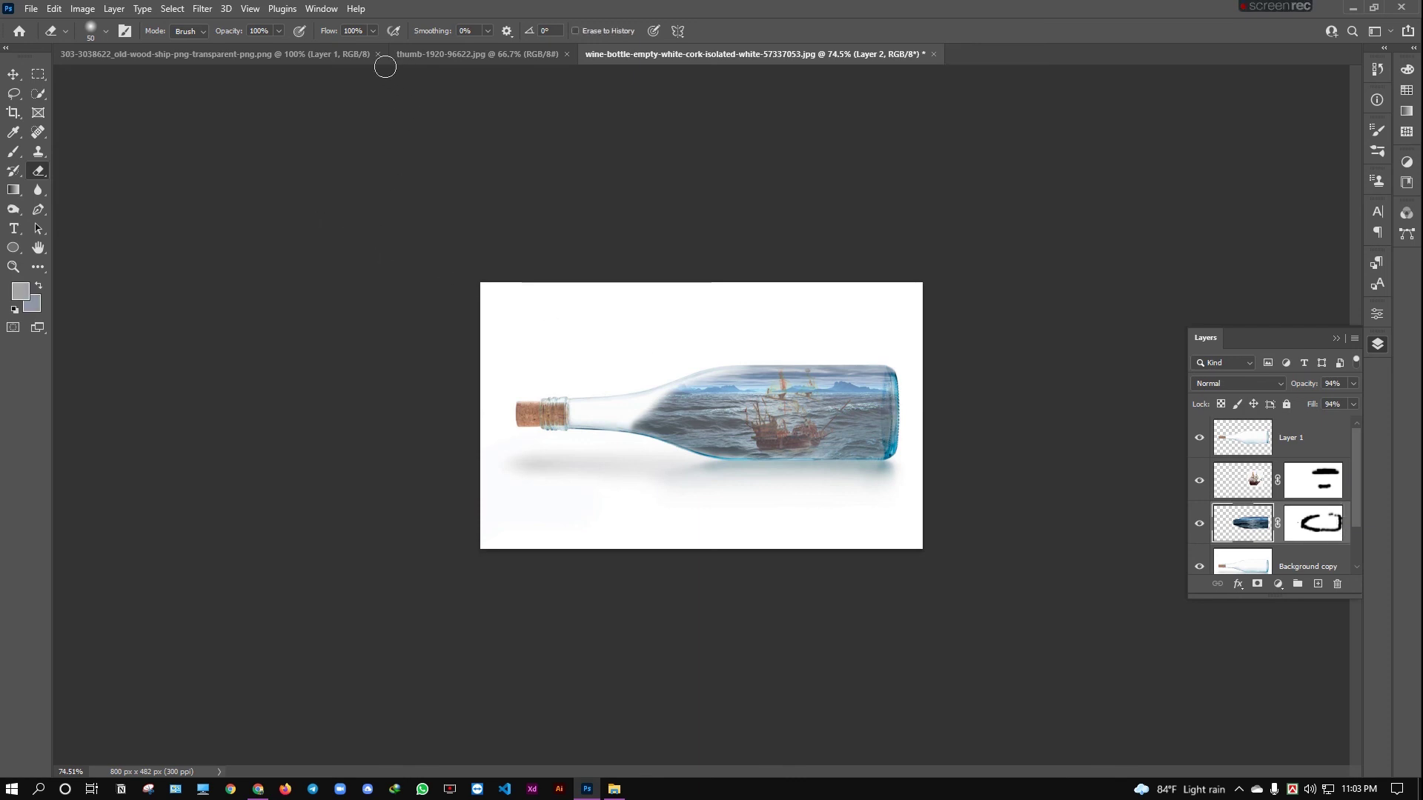
pyautogui.moveTo(231, 32); pyautogui.dragTo(204, 33)
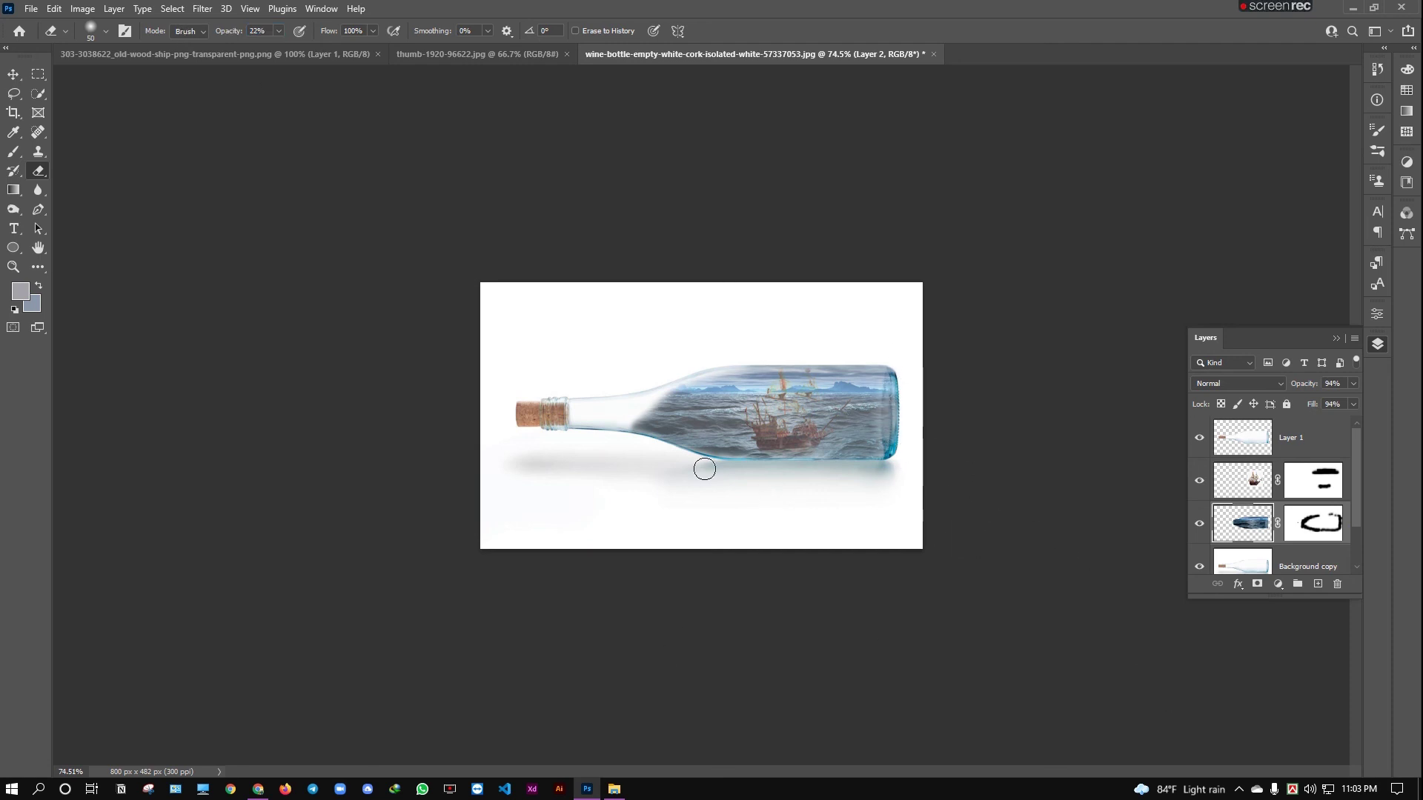
pyautogui.moveTo(712, 355); pyautogui.dragTo(807, 392)
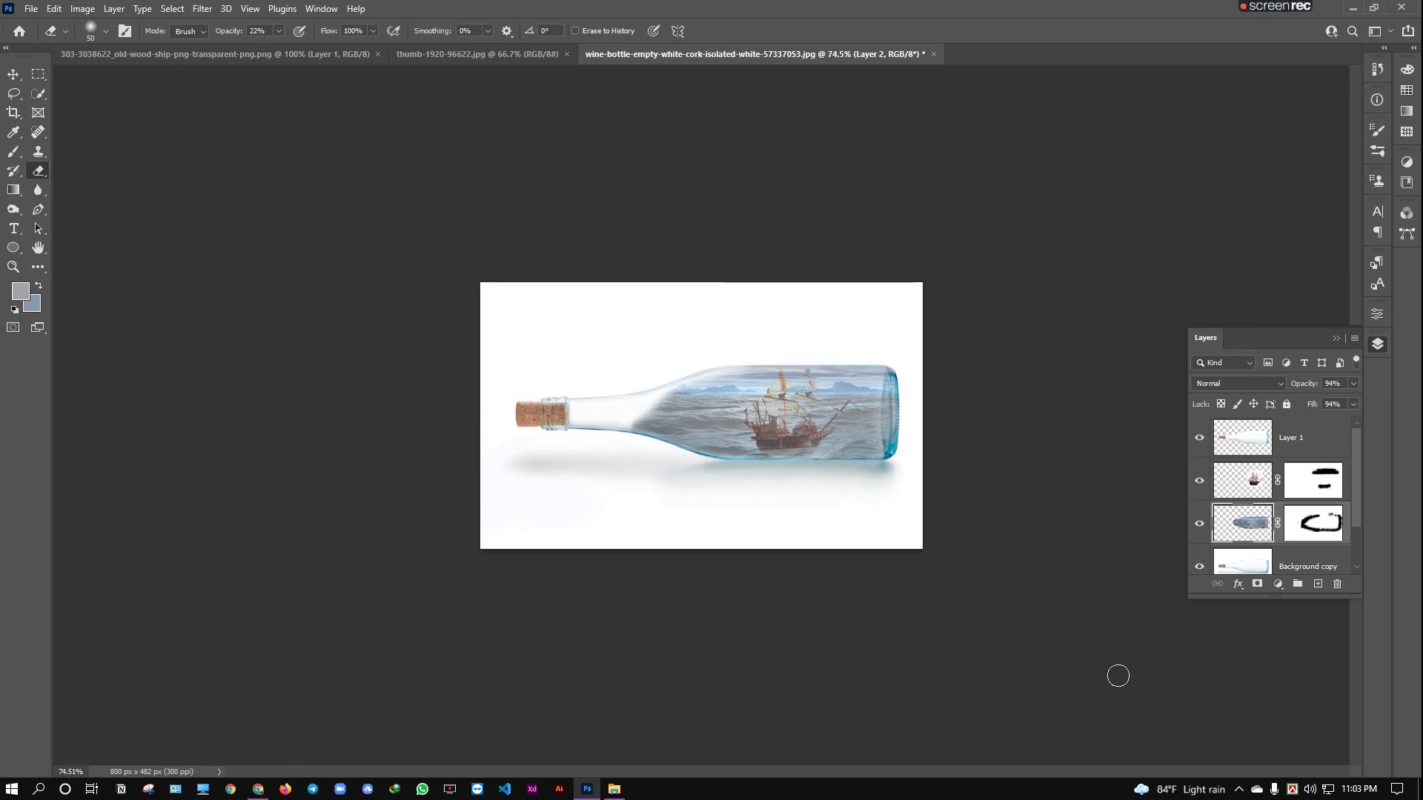
pyautogui.scroll(-1, 1072, 650)
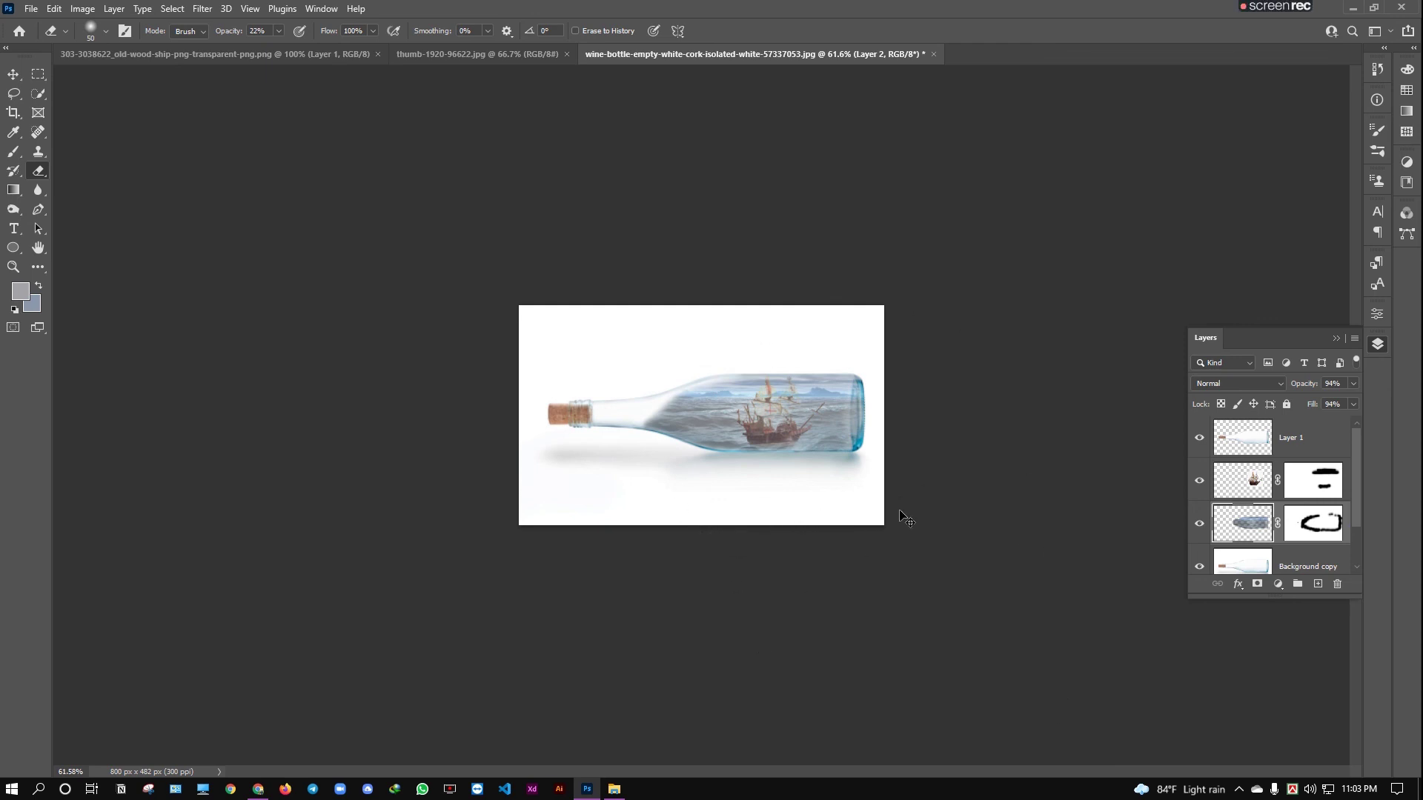
# Save a copy of the composite to folder 1 as a Baseline (Standard) JPEG
pyautogui.hotkey('ctrl', 's')
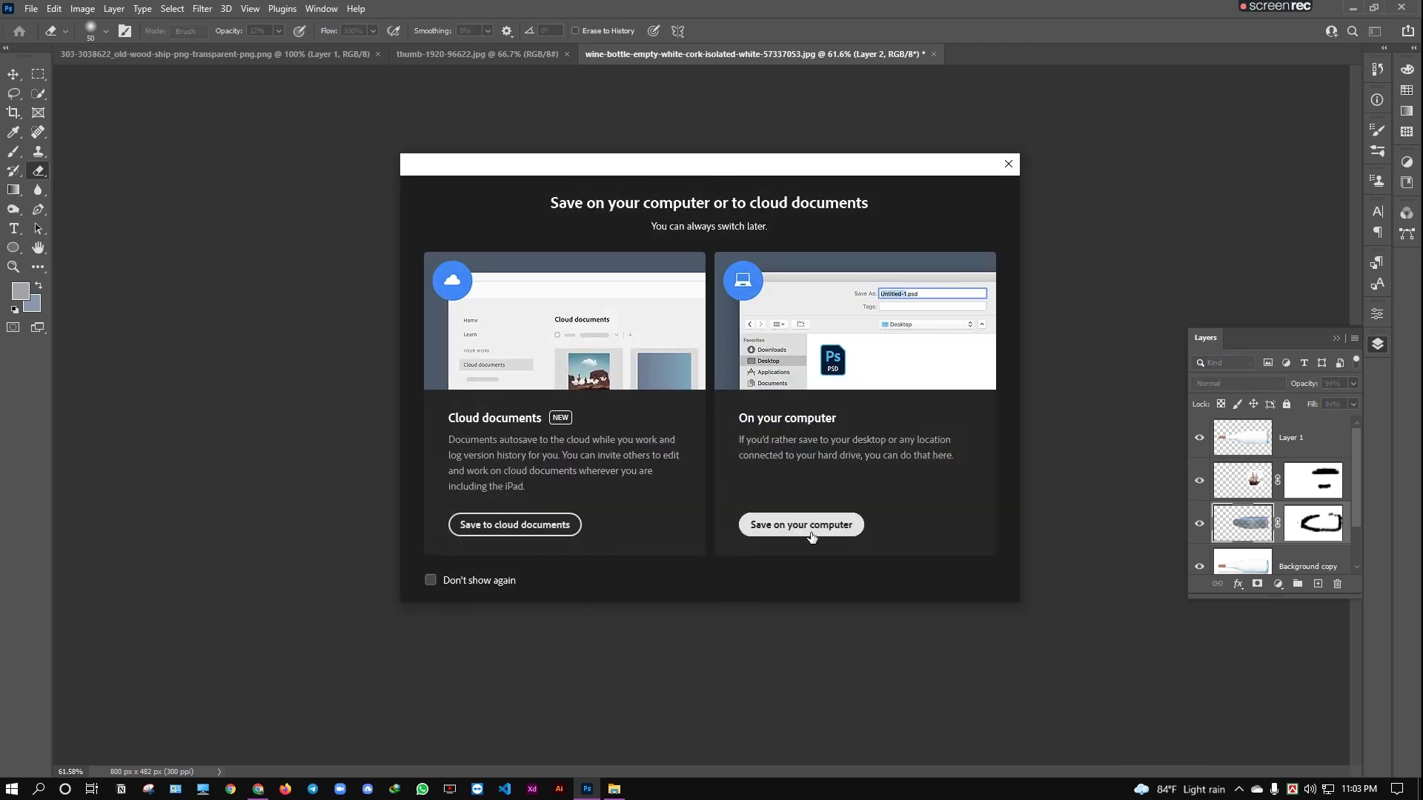
pyautogui.click(803, 526)
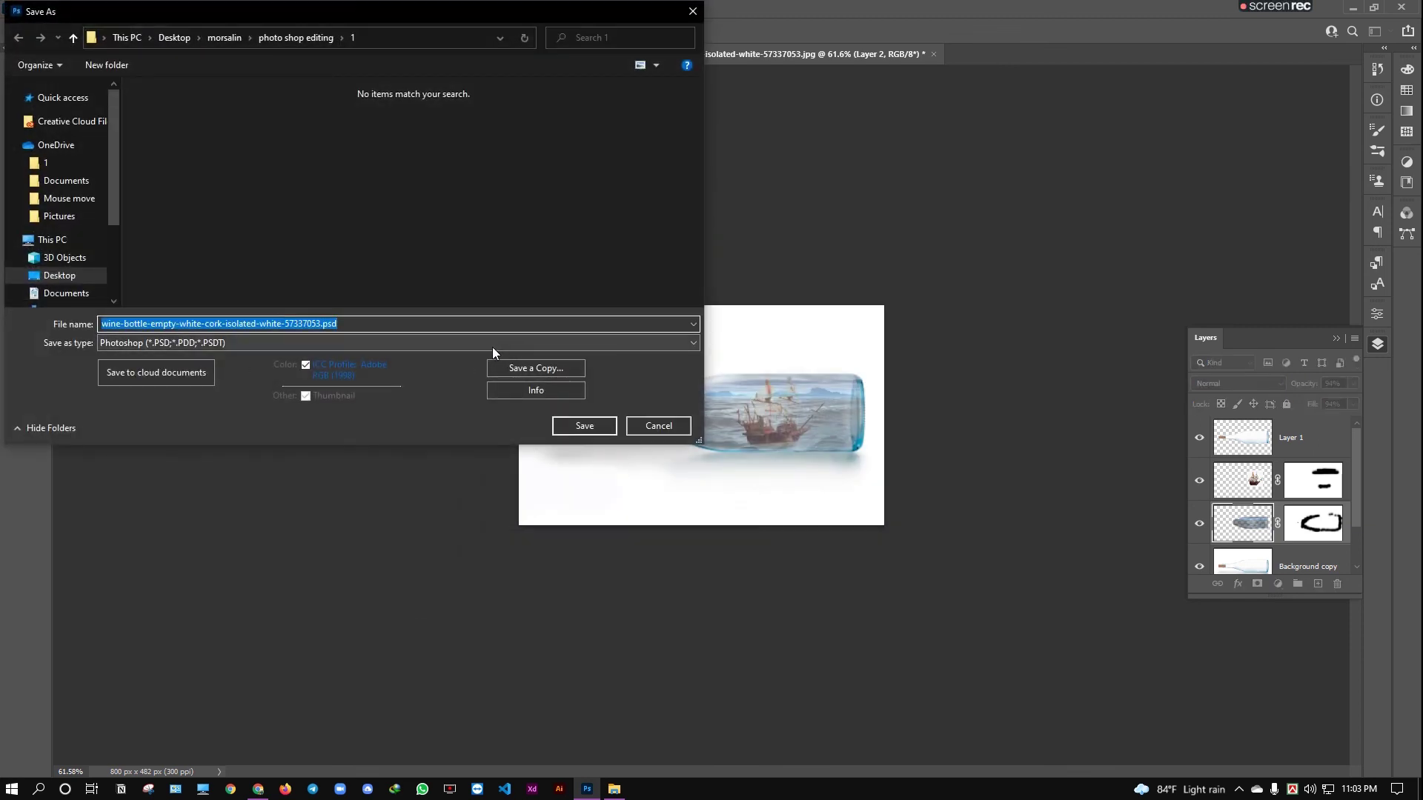
pyautogui.click(524, 368)
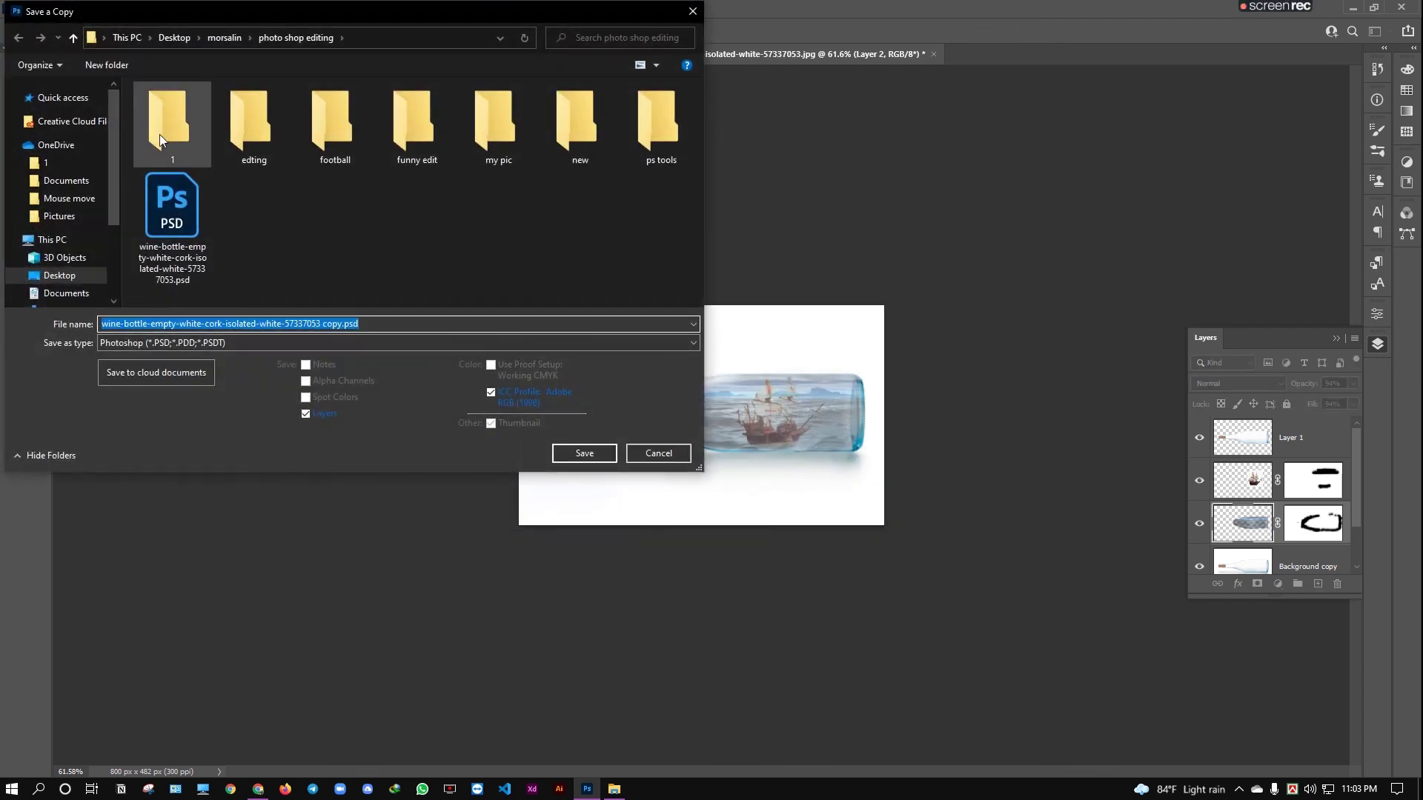
pyautogui.doubleClick(158, 132)
pyautogui.click(385, 341)
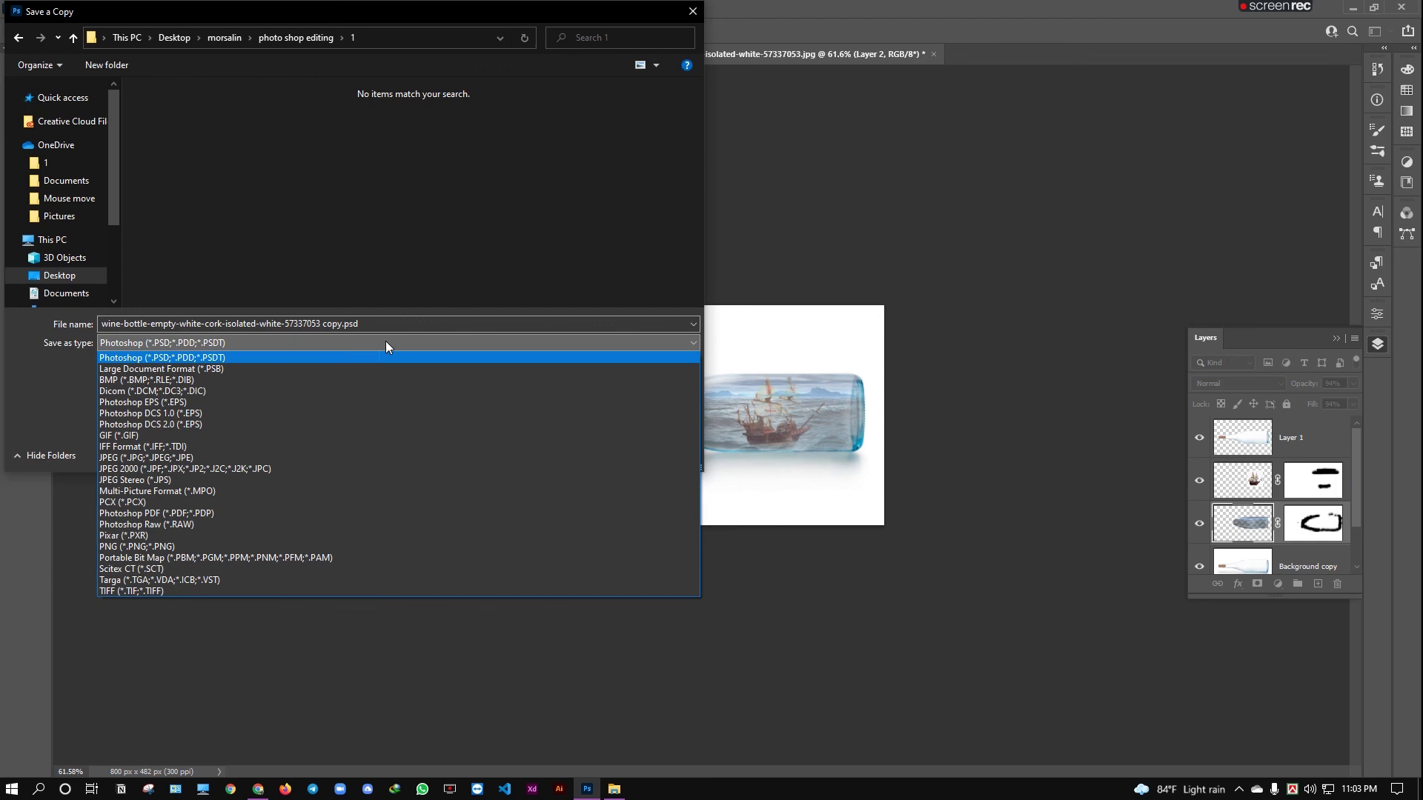
pyautogui.click(188, 457)
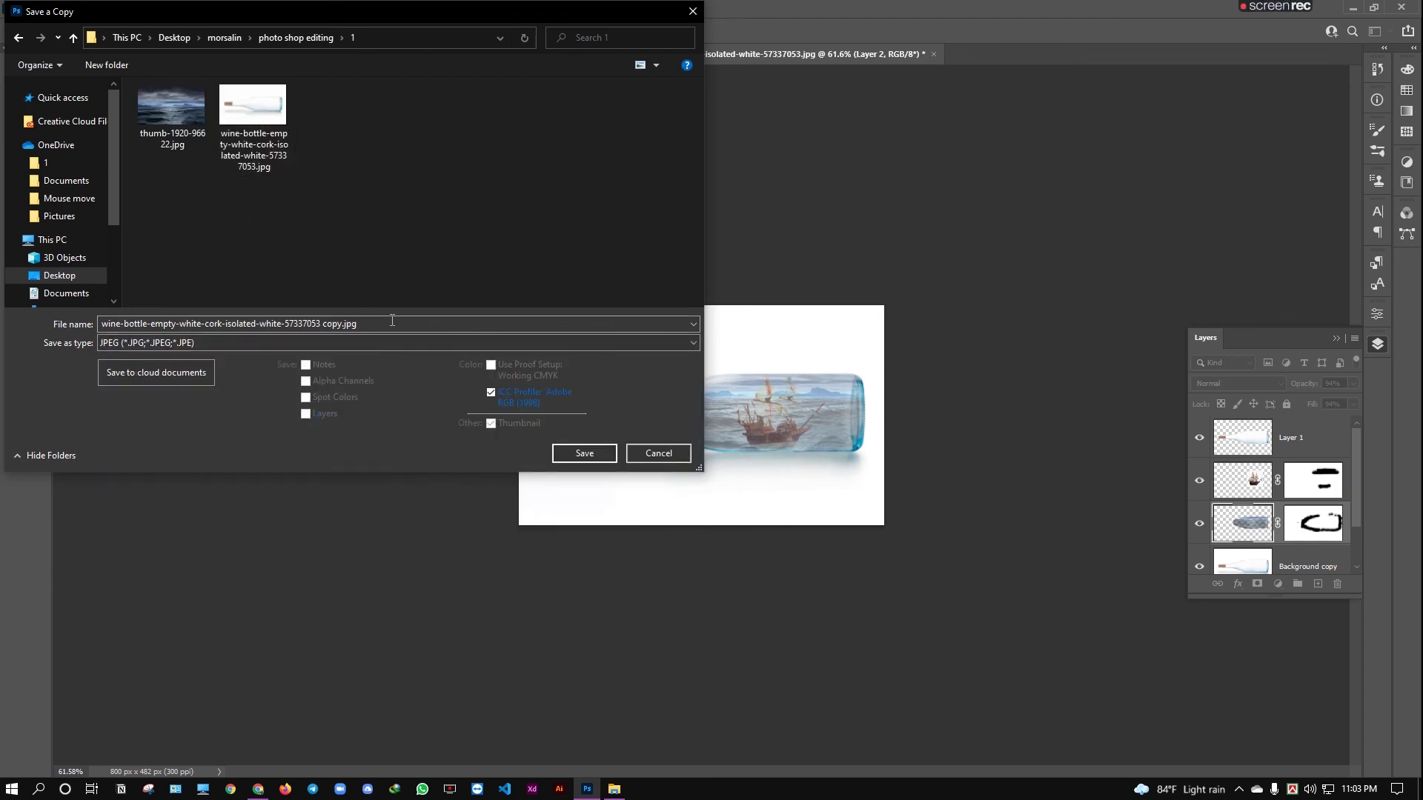
pyautogui.click(602, 454)
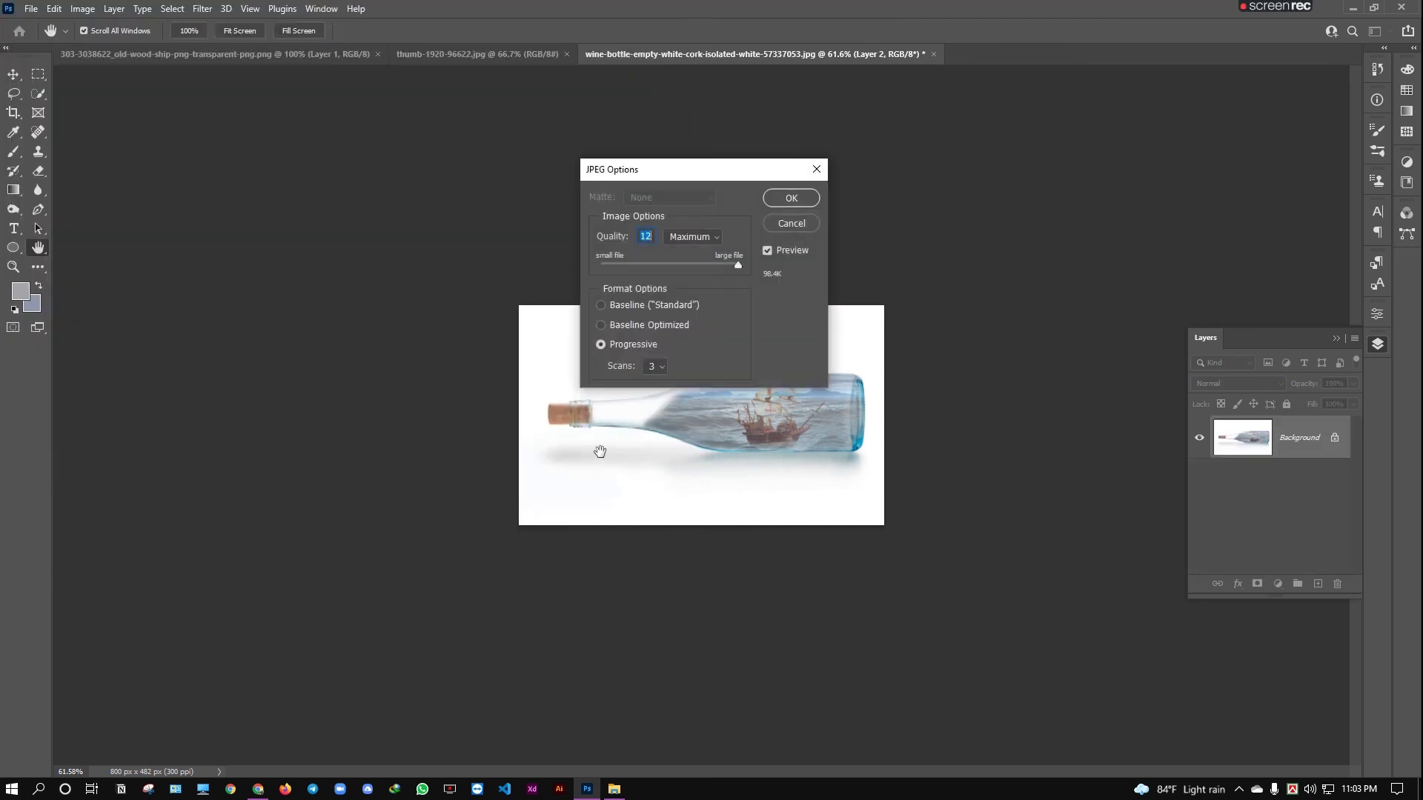
pyautogui.click(649, 305)
pyautogui.click(788, 200)
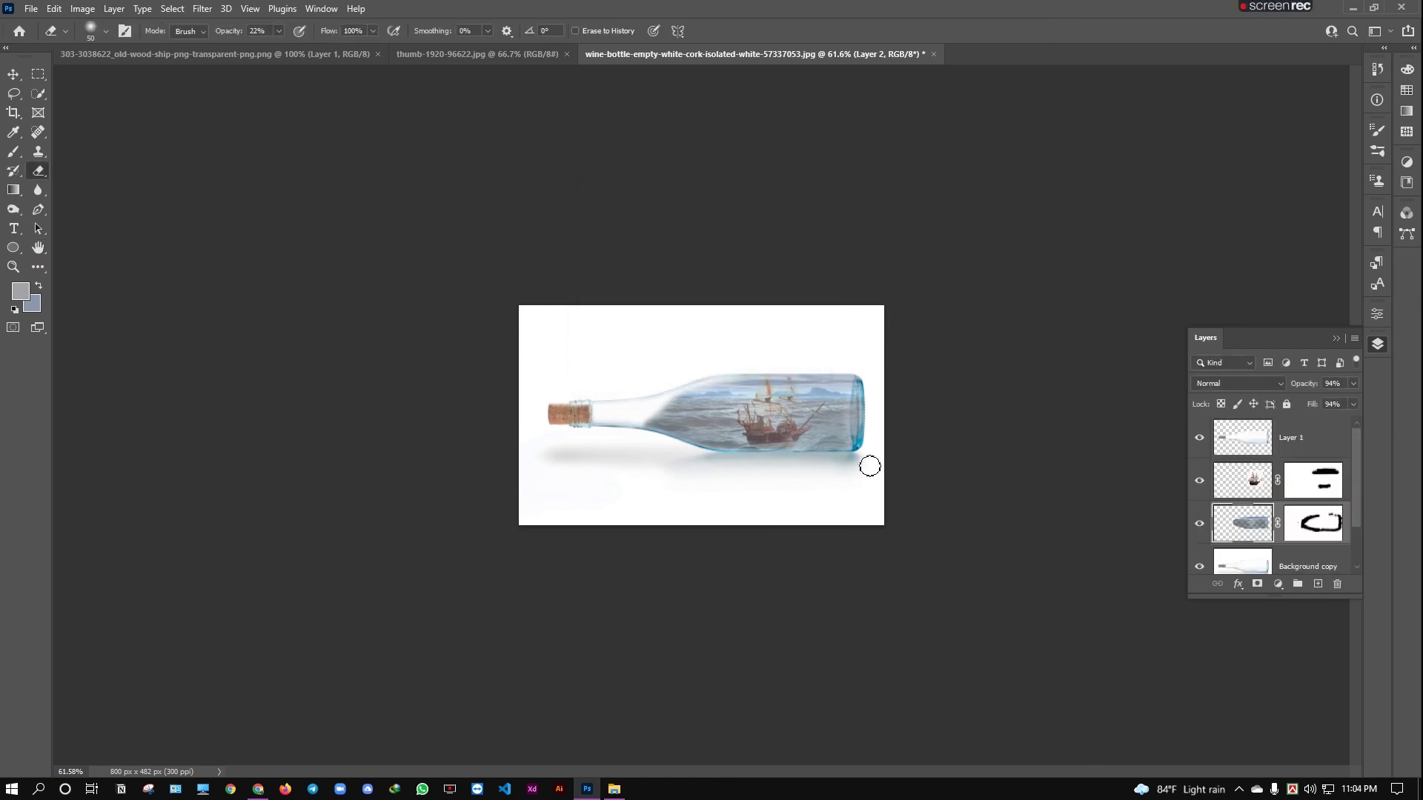